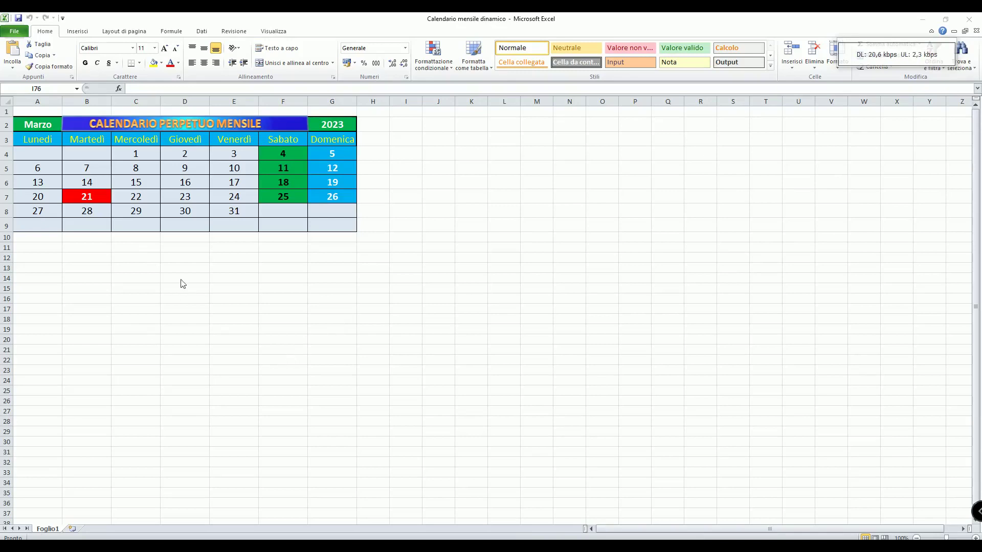
Add a new worksheet to the workbook and enter Marzo in cell A2
left_click(72, 528)
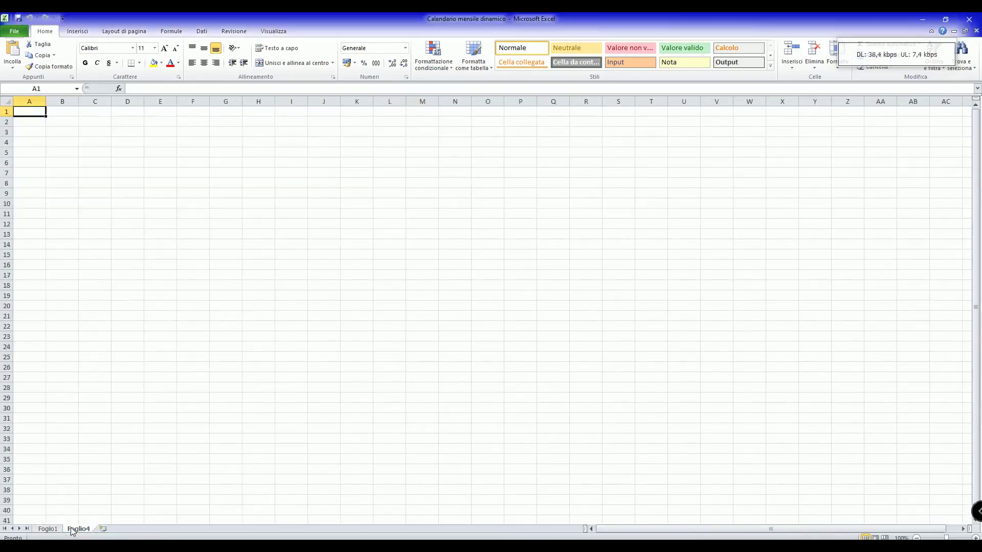
left_click(30, 127)
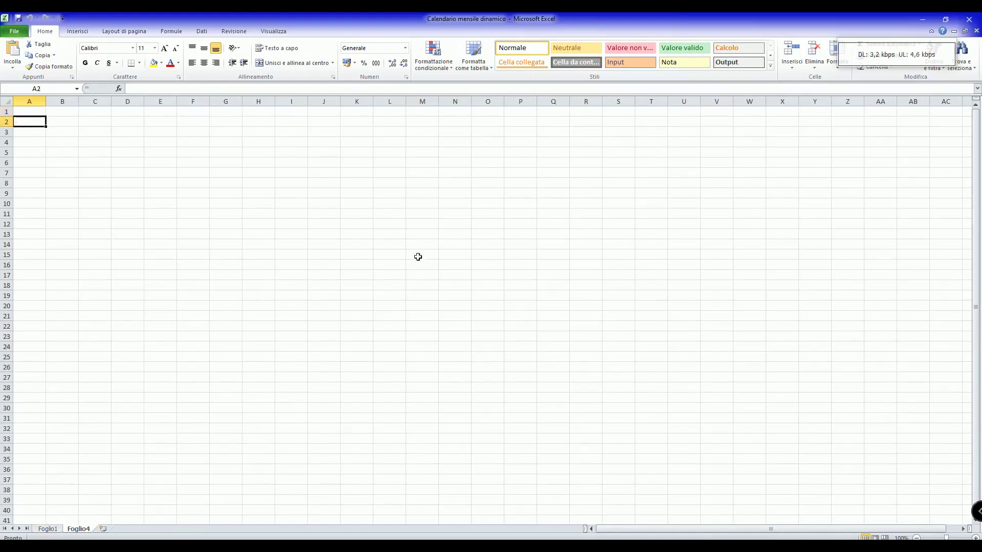
type("M")
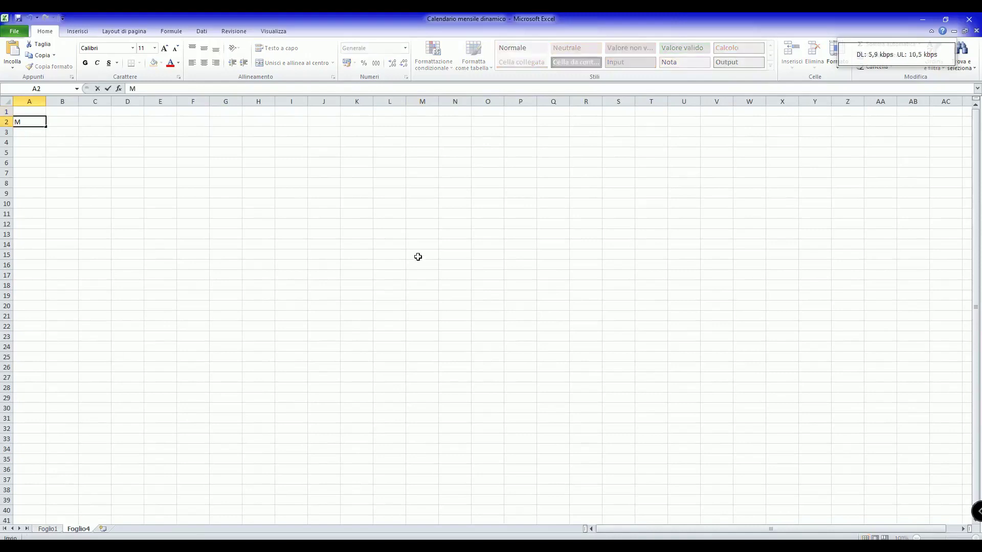
type("arzo")
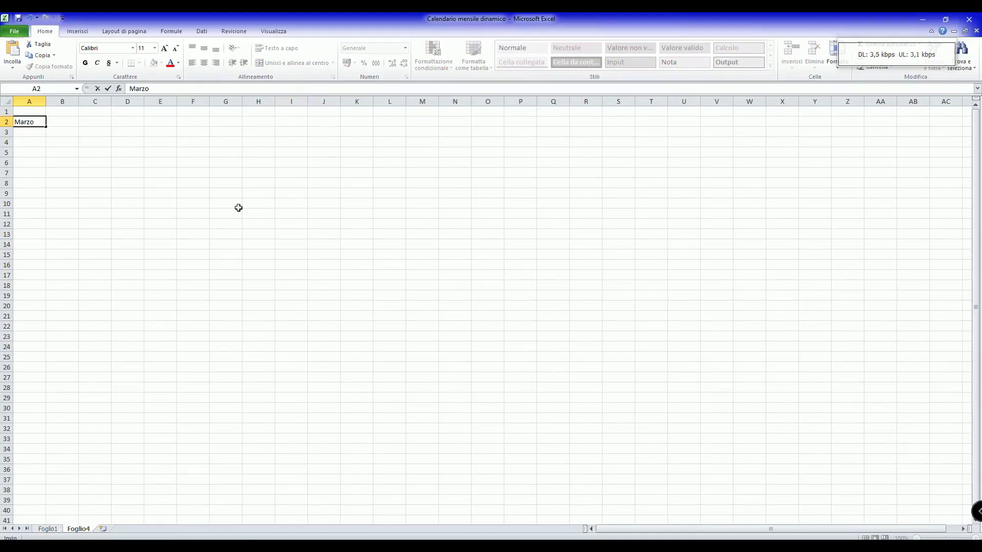
key("Return")
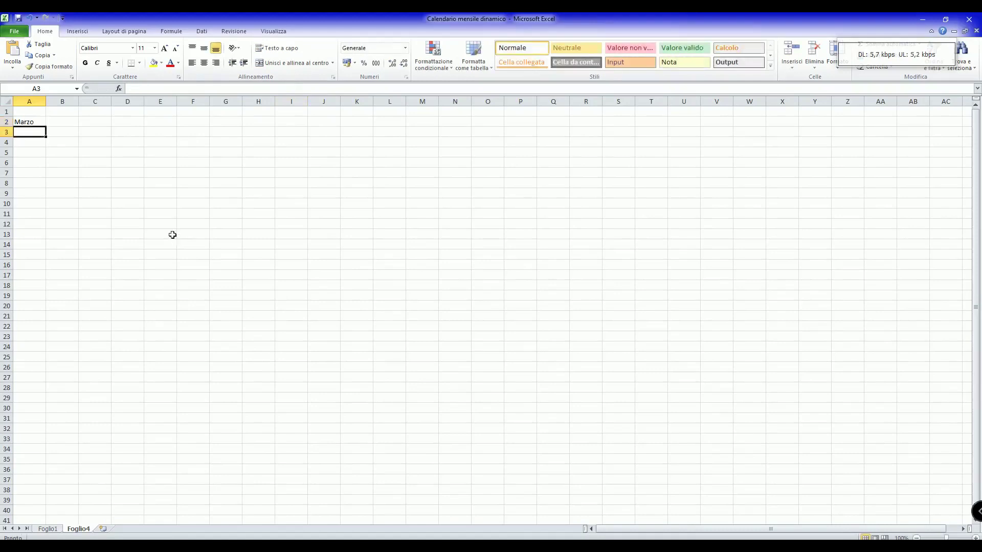
Restrict cell A2 to a validation list (Elenco) using the copied semicolon-separated month names starting with Gennaio as the source, and check its drop-down
left_click(42, 124)
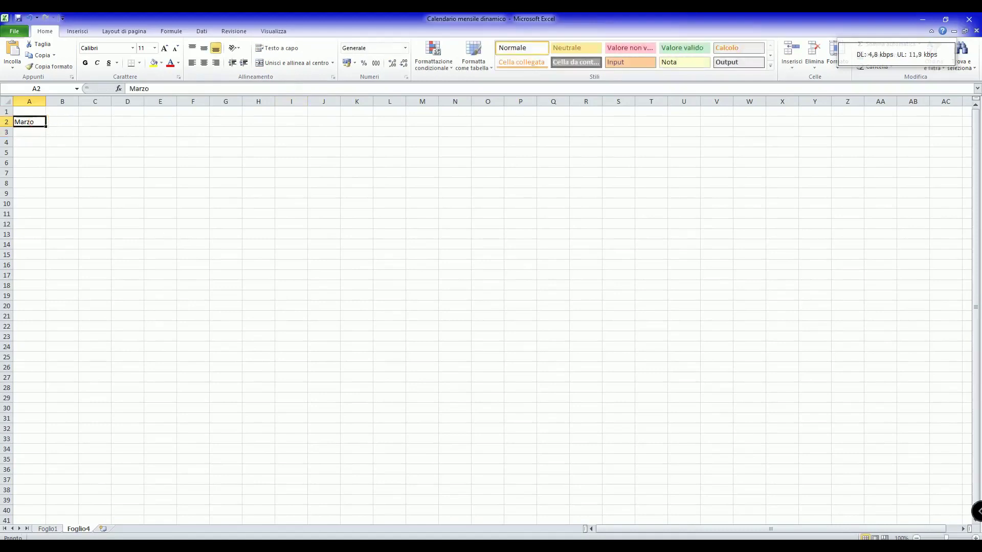
left_click(205, 32)
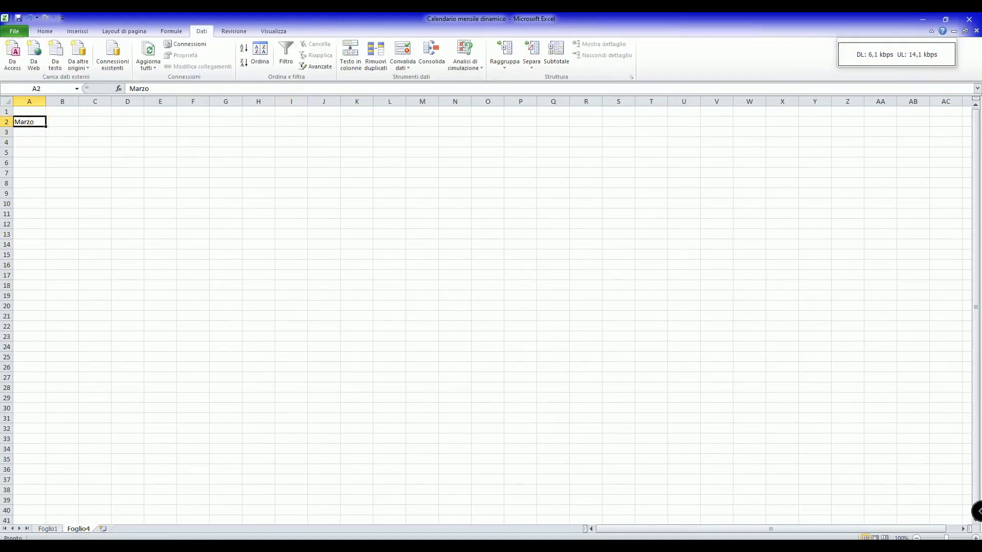
left_click(412, 72)
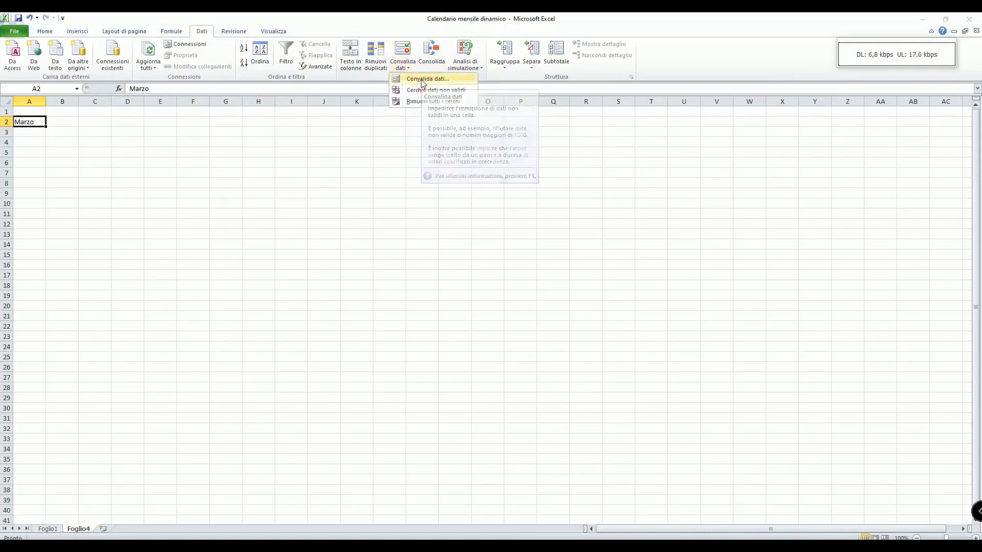
left_click(423, 79)
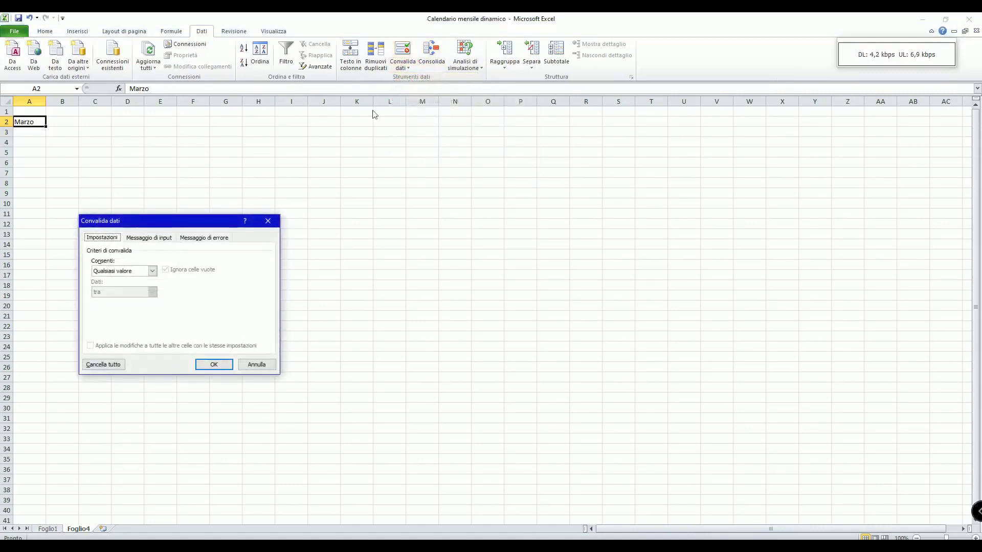
left_click(152, 271)
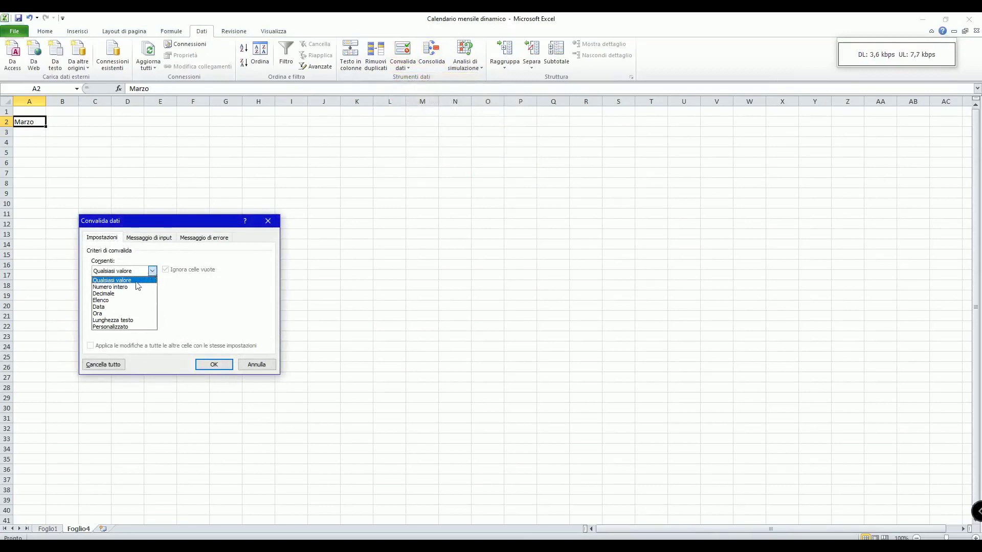
left_click(124, 302)
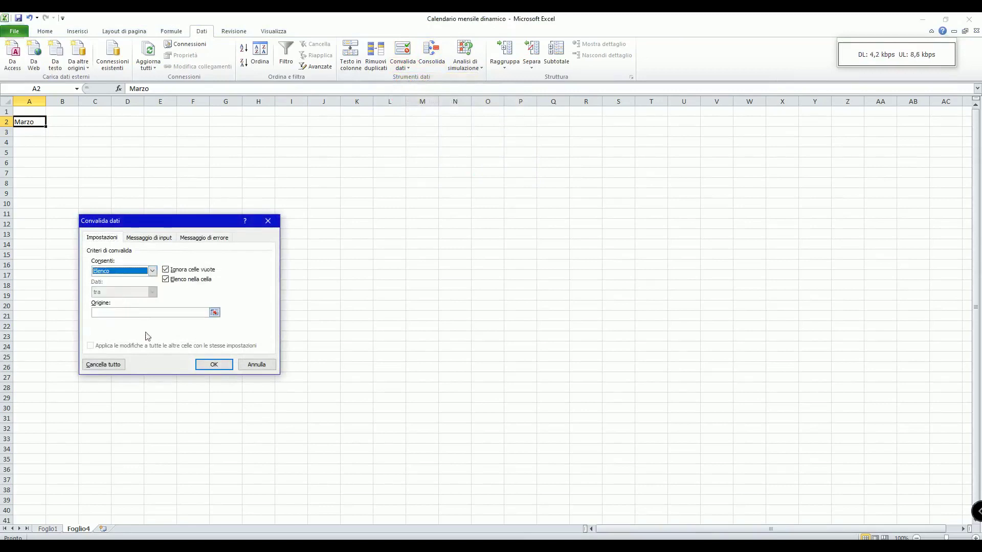
right_click(154, 314)
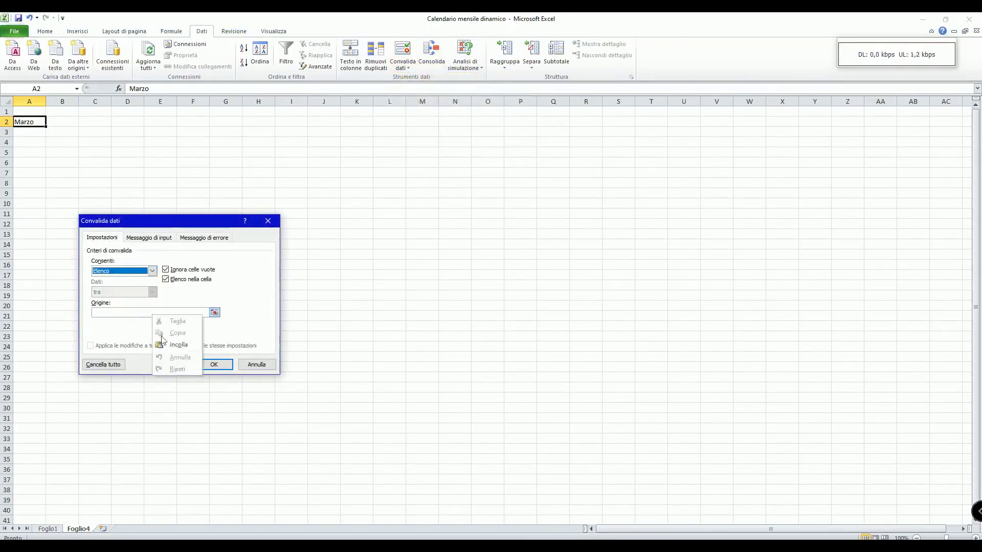
left_click(174, 343)
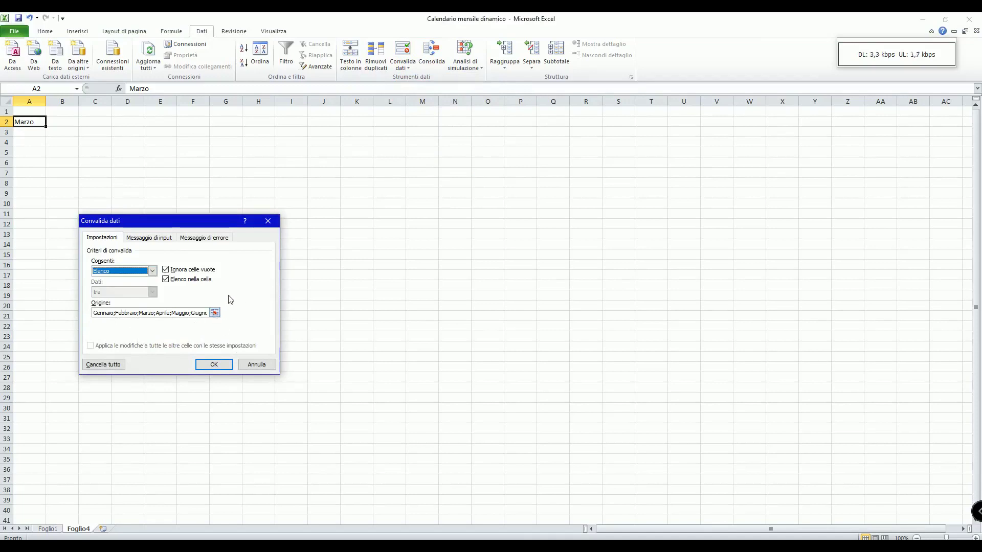
left_click(215, 366)
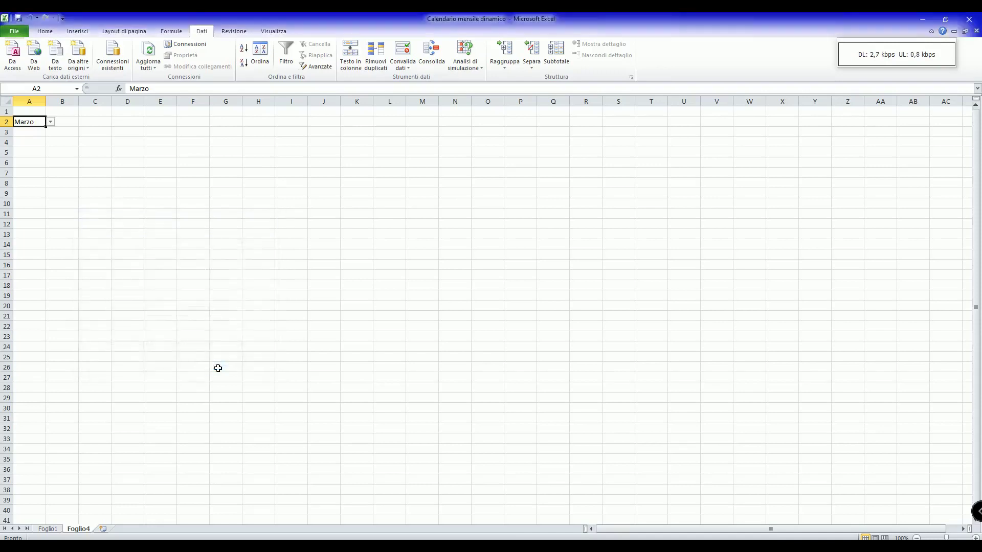
left_click(50, 123)
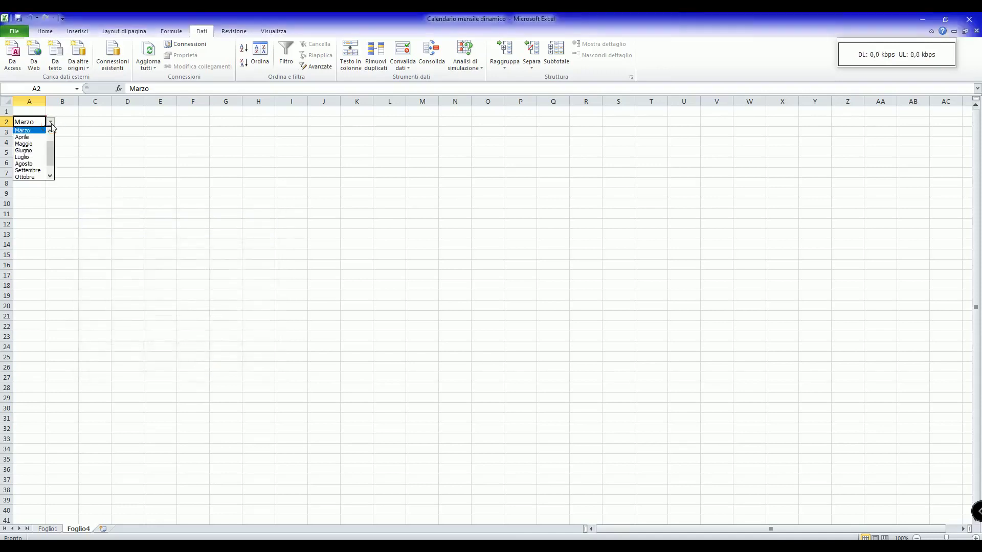
left_click(51, 124)
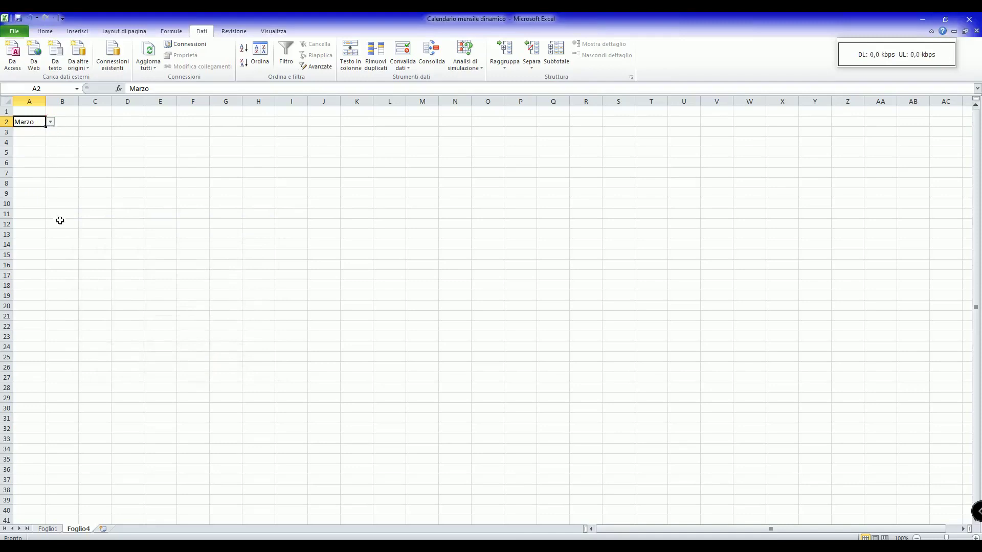
Enter Lunedì in A3, fill the weekday series across to Domenica in G3, and enter the year 2023 in G2
left_click(34, 137)
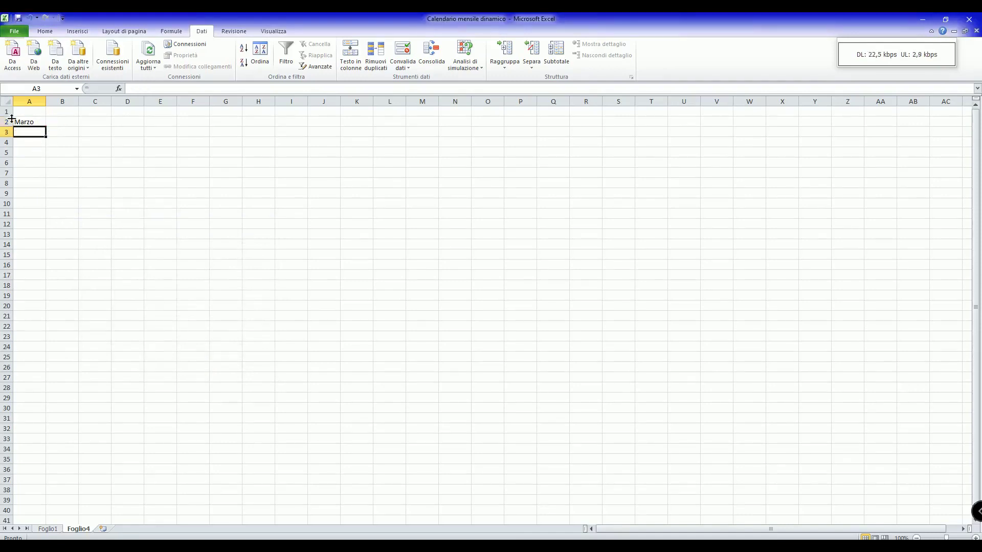
type("Lun")
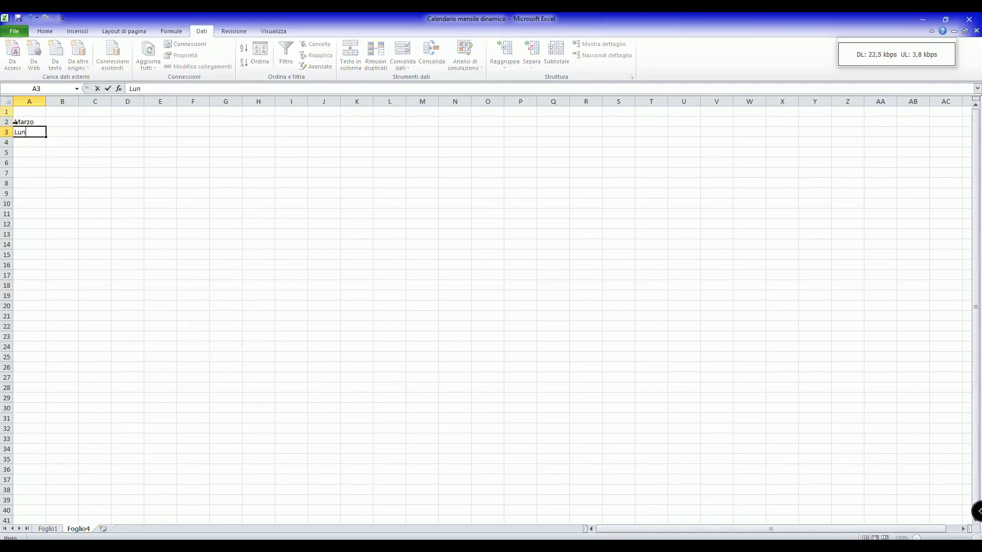
type("edi")
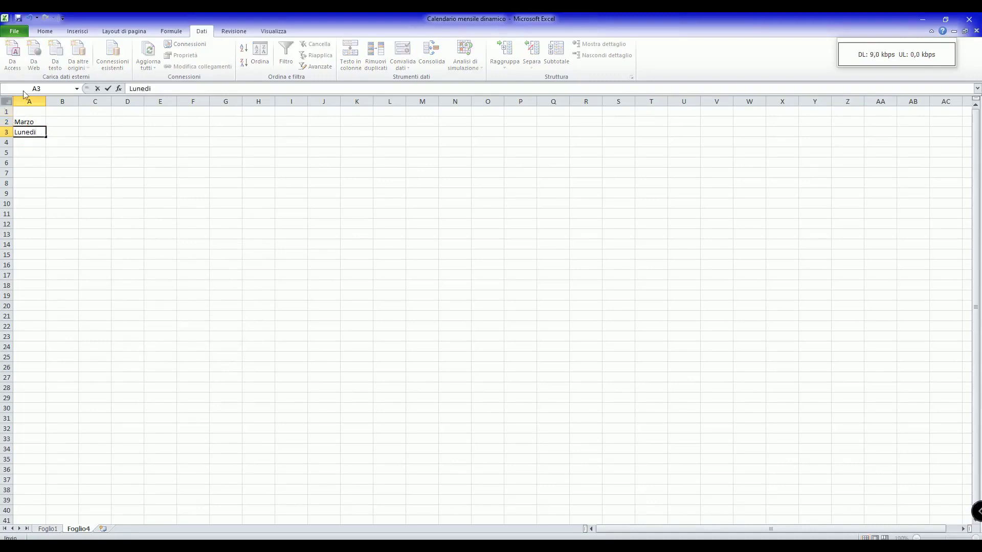
left_click_drag(46, 136, 242, 139)
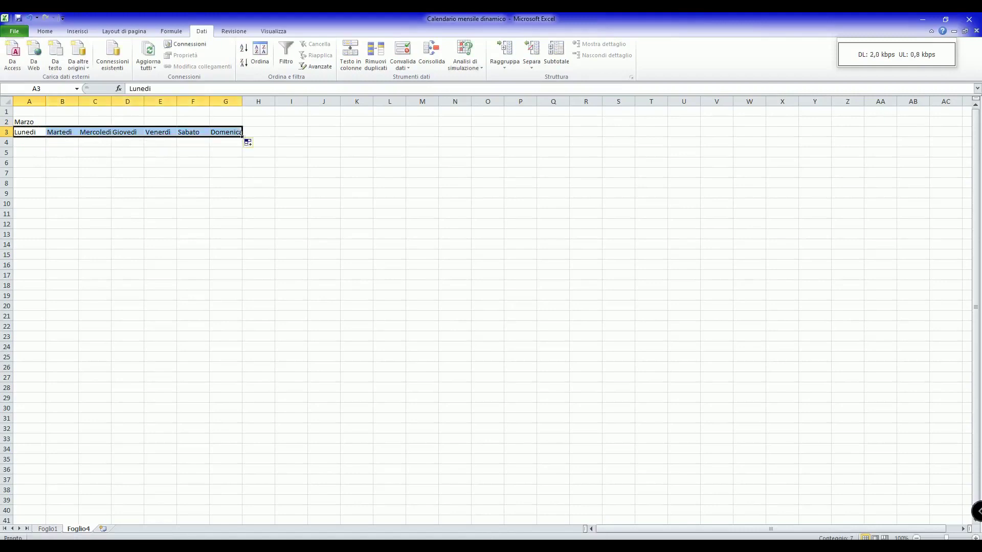
left_click(220, 121)
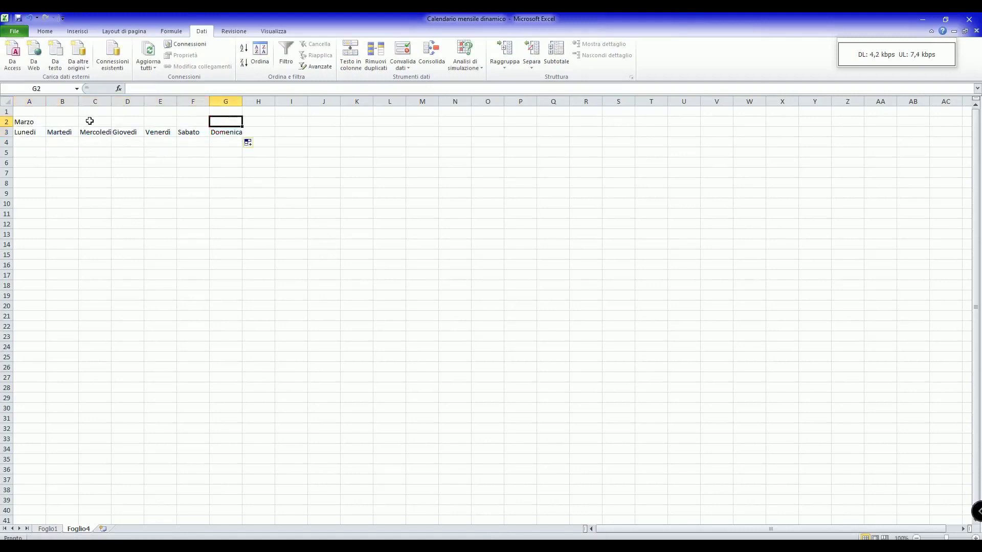
type("2023")
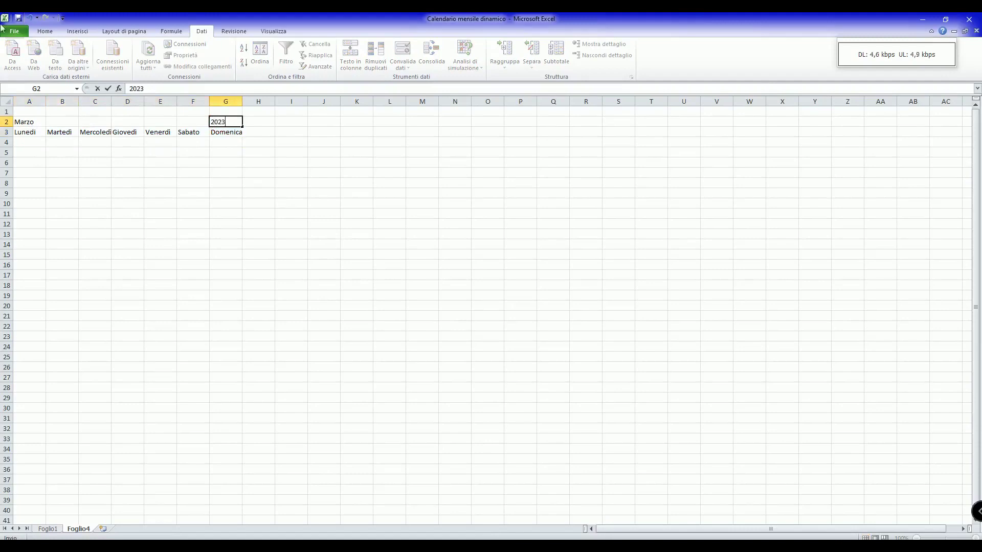
Centre the contents of the header range A2:G3 horizontally
left_click(19, 124)
mouse_move(19, 123)
left_mouse_down()
mouse_move(35, 136)
mouse_move(124, 147)
mouse_move(235, 136)
left_mouse_up()
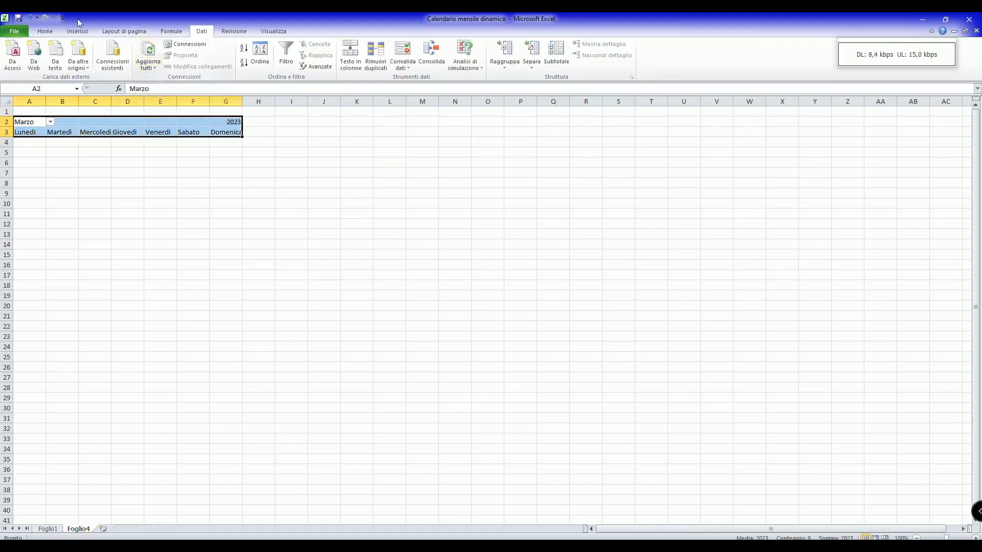
left_click(45, 31)
left_click(204, 63)
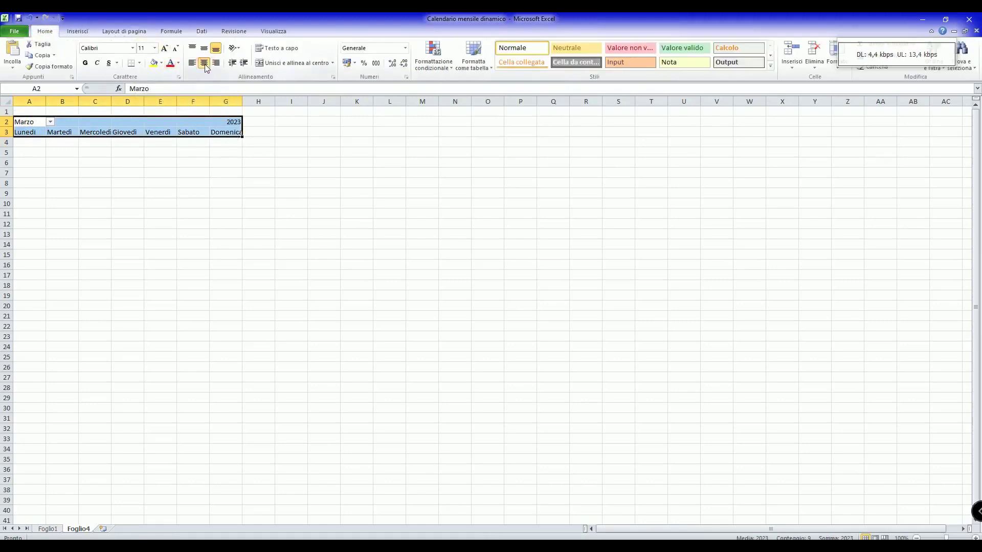
left_click(159, 277)
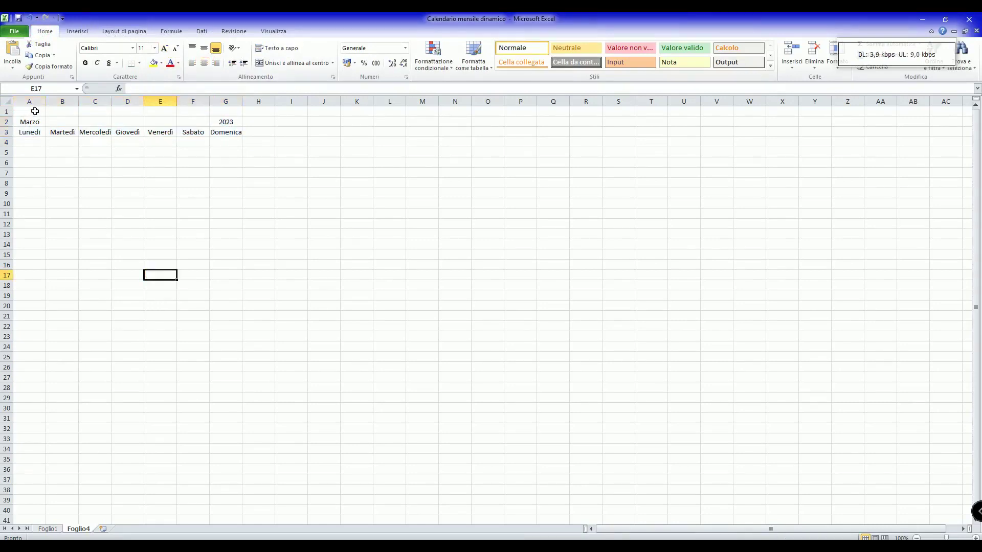
Widen columns A through G together to a width of 13,00 (96 pixels)
left_click_drag(37, 112, 241, 146)
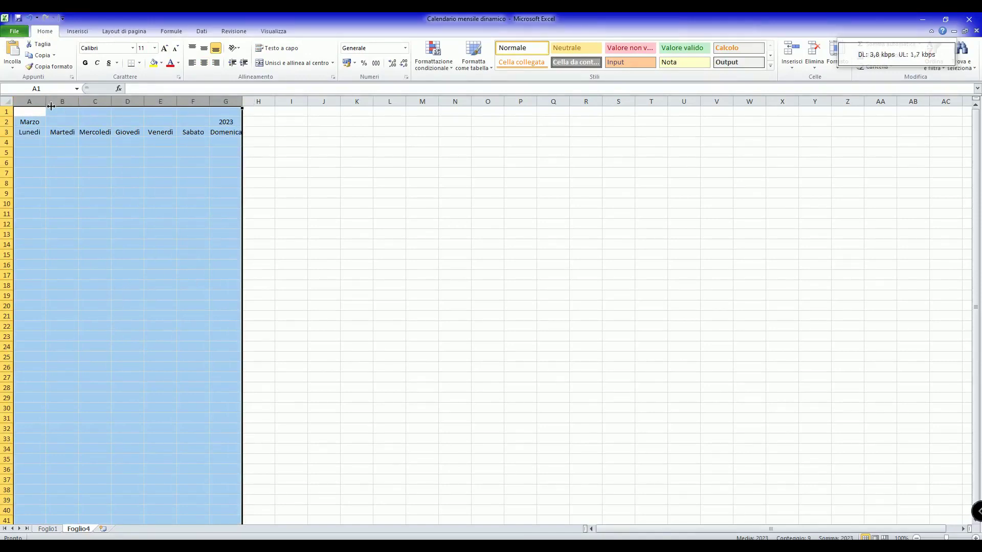
left_click_drag(51, 106, 67, 103)
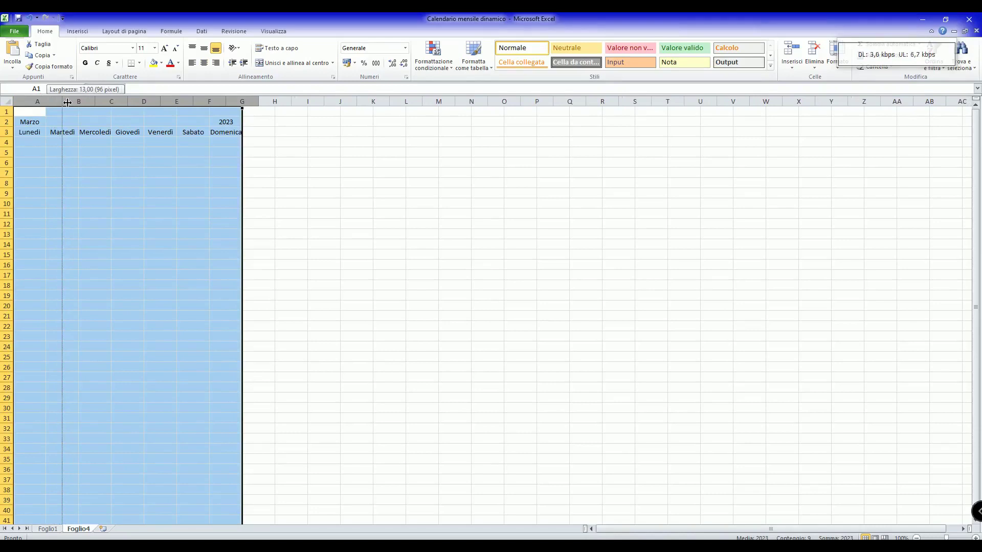
left_click_drag(68, 103, 67, 102)
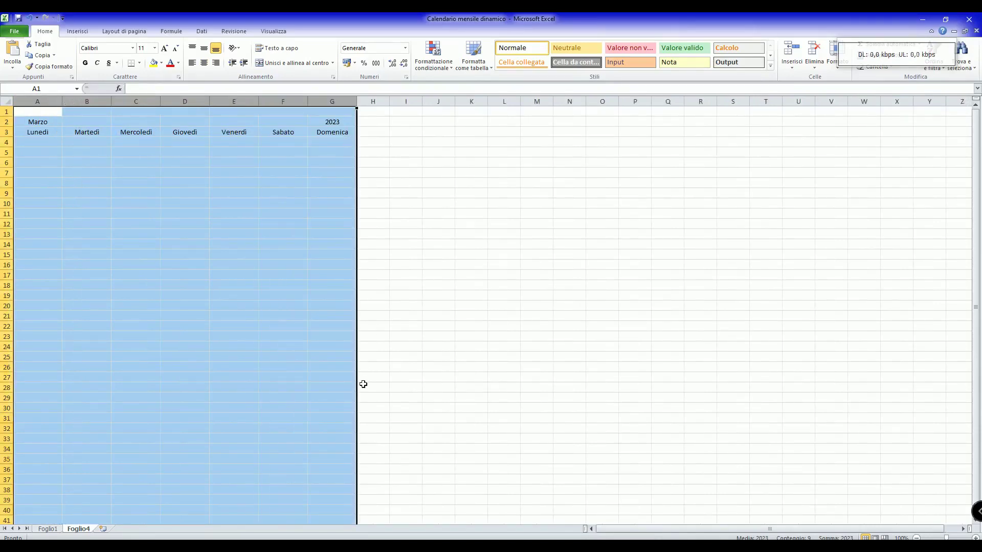
left_click(496, 267)
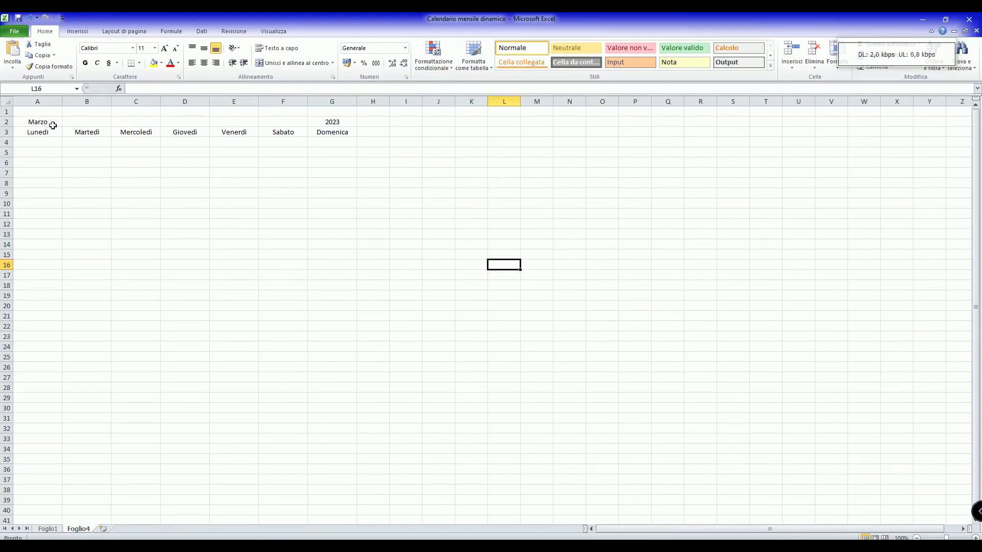
Enter the formula =MESE(A2&1) in cell B2 to convert the selected month name into its number
left_click(85, 123)
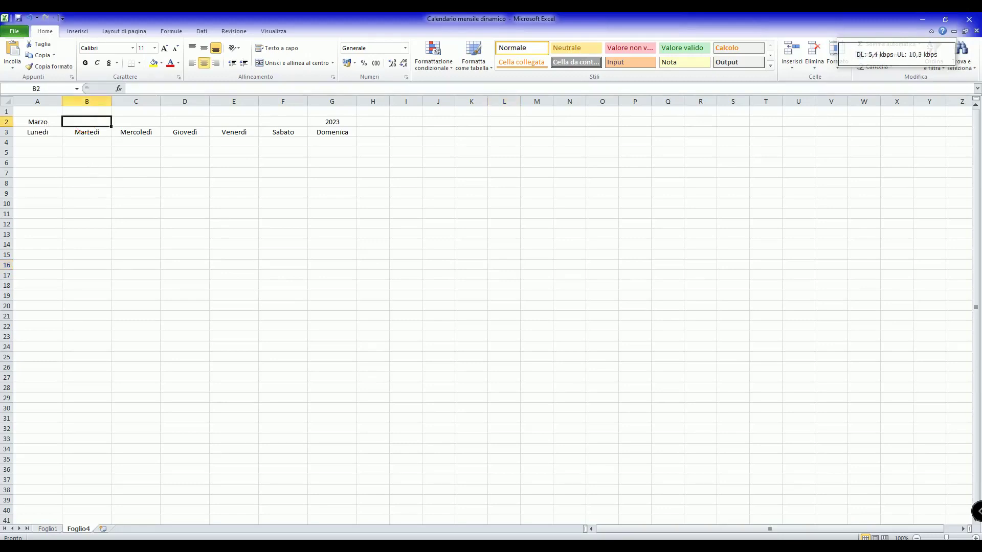
left_click(130, 89)
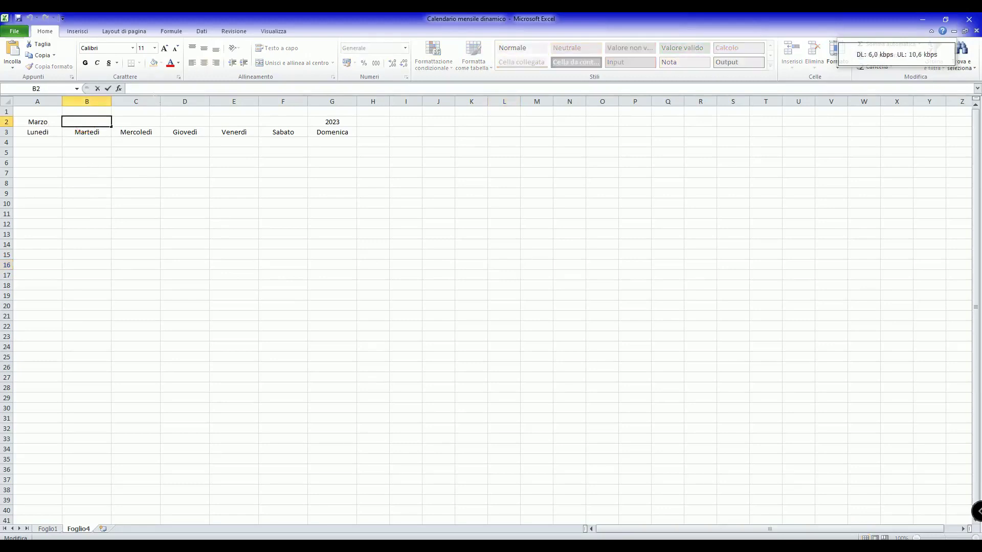
type("=")
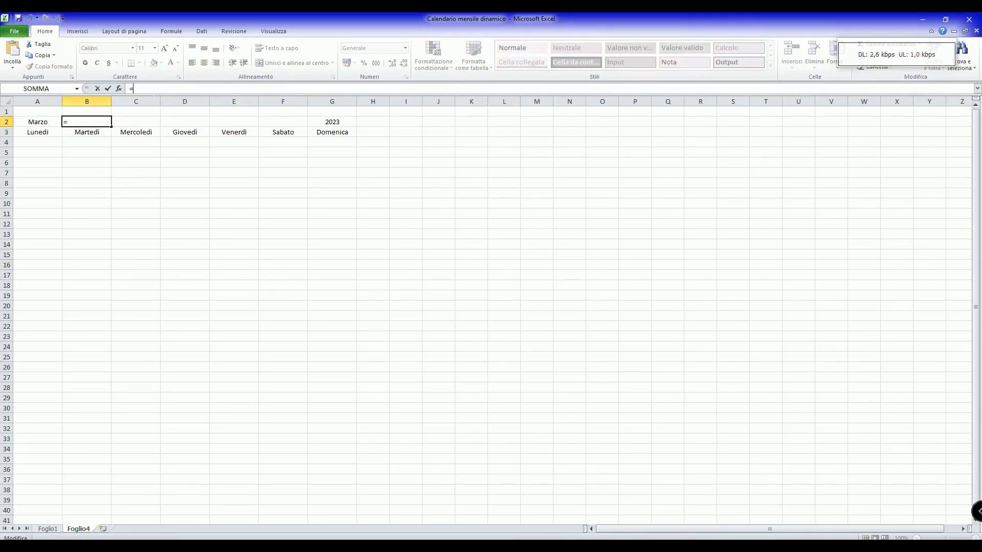
type("mese")
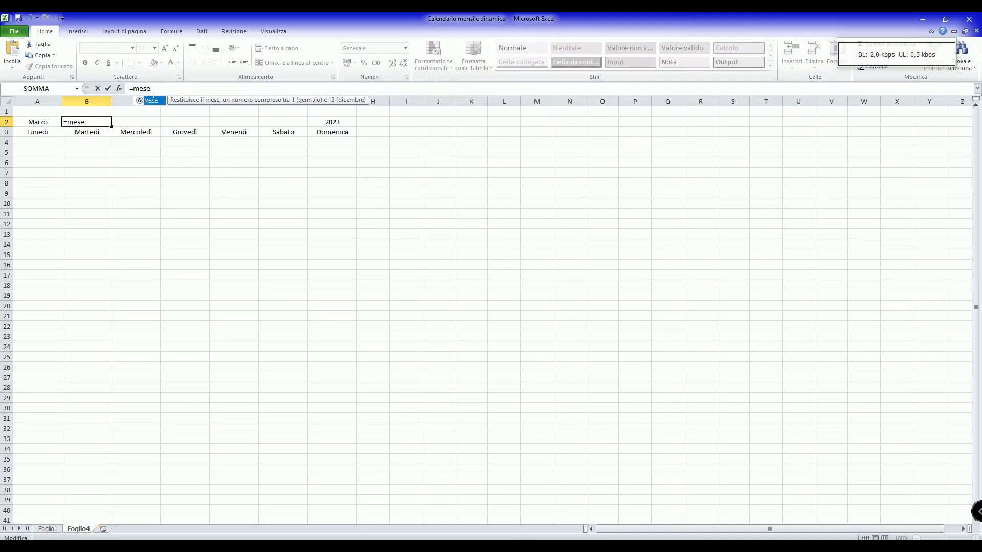
type("(")
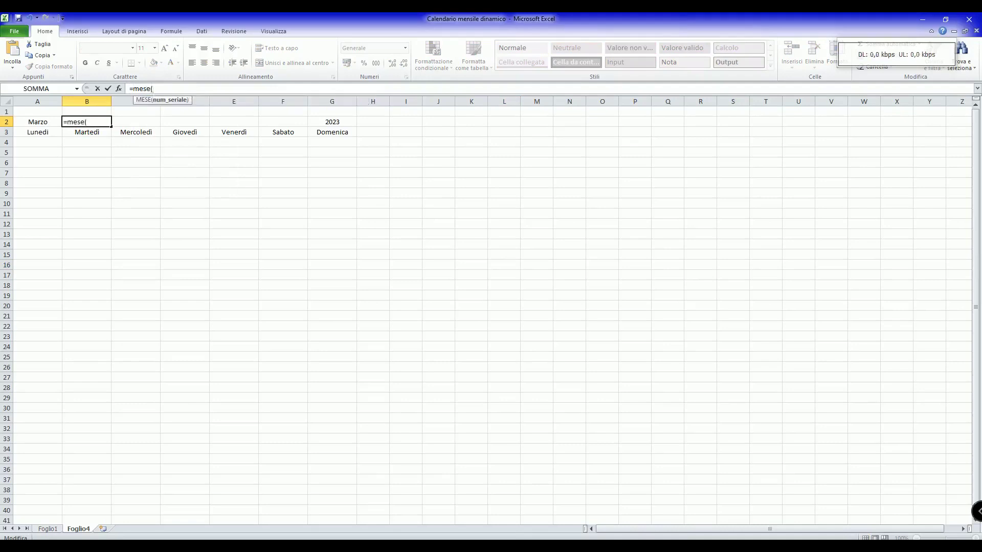
left_click(40, 125)
type("&1")
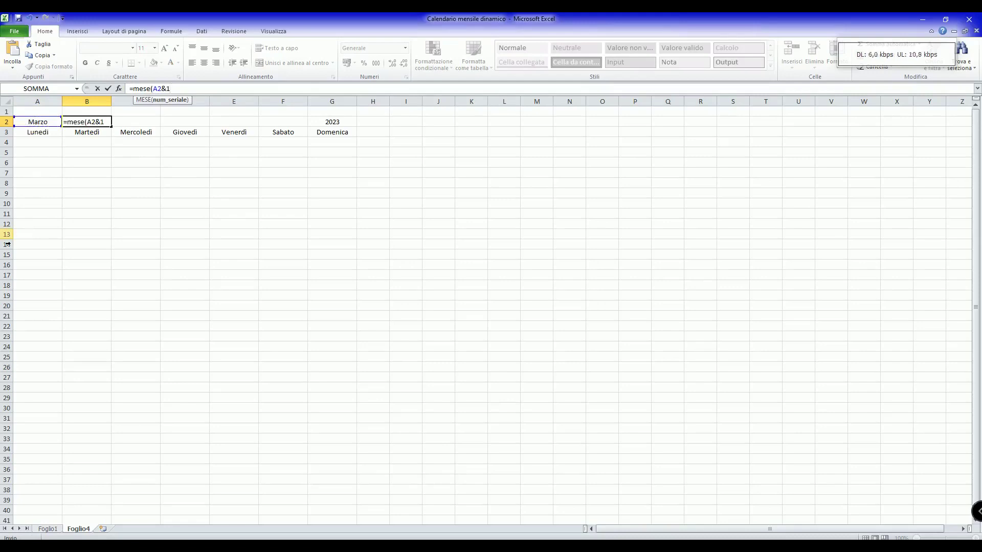
type(")")
key("Return")
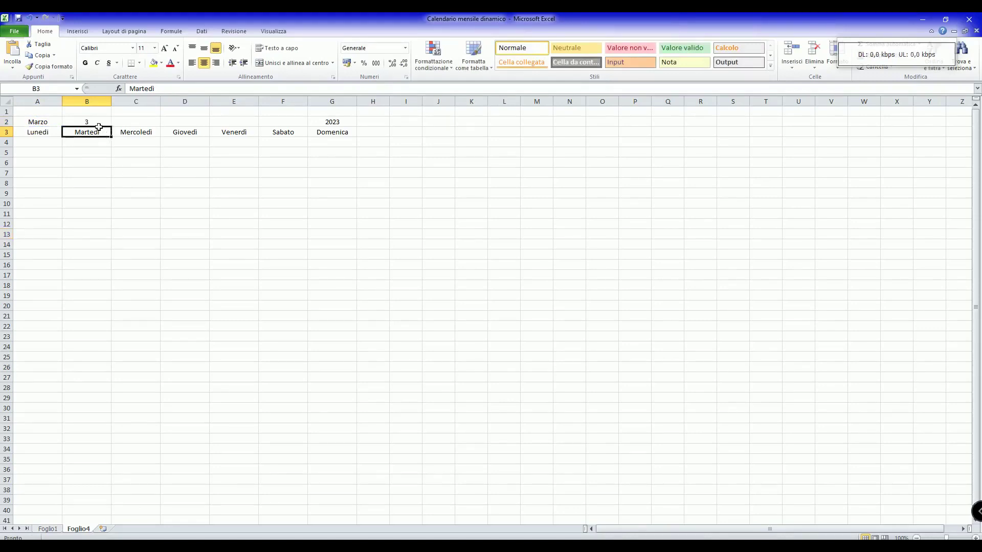
Choose Gennaio from the month drop-down list in cell A2
left_click(49, 122)
left_click(67, 124)
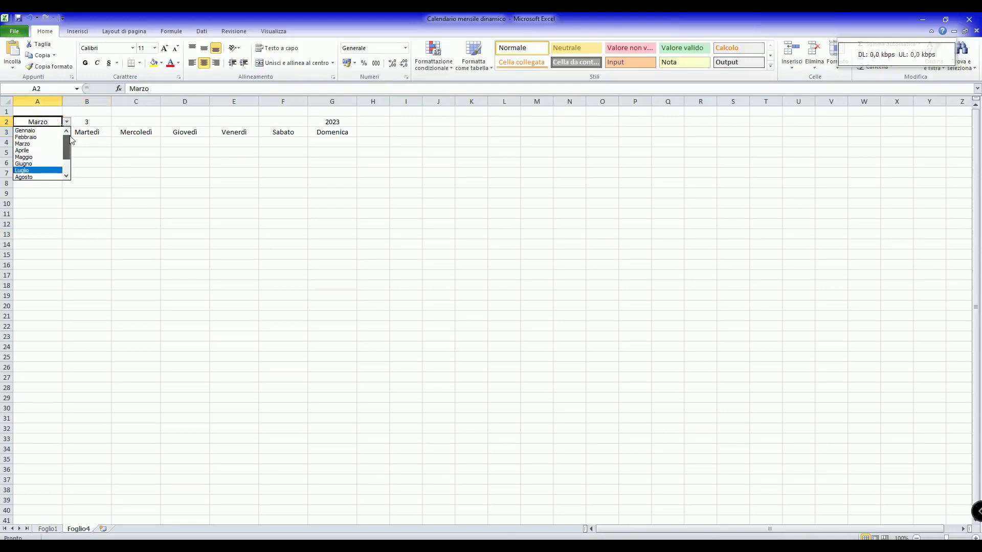
left_click(32, 131)
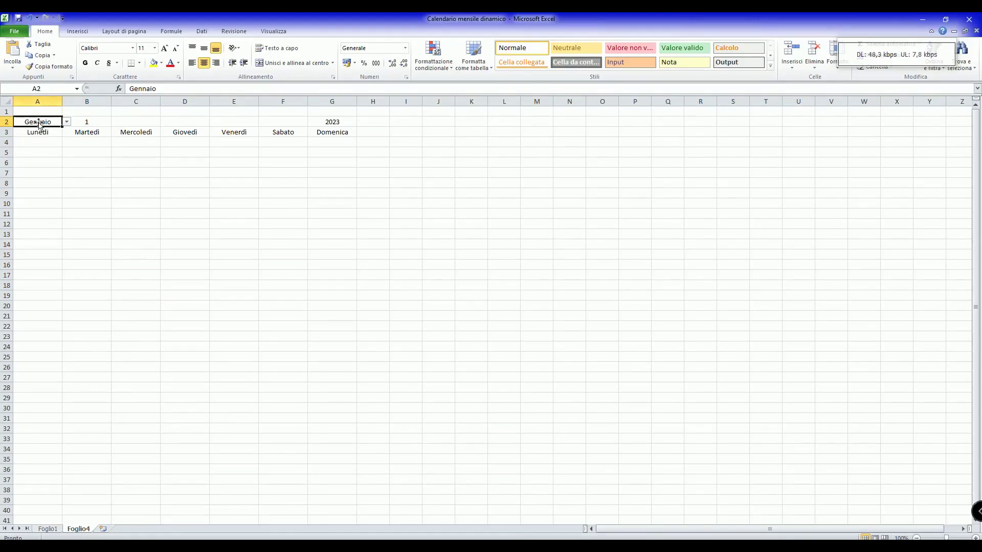
Enter the formula =DATA(G2;MESE(A2&1);1) in cell A4 to build the first date of the chosen month and year
left_click(35, 145)
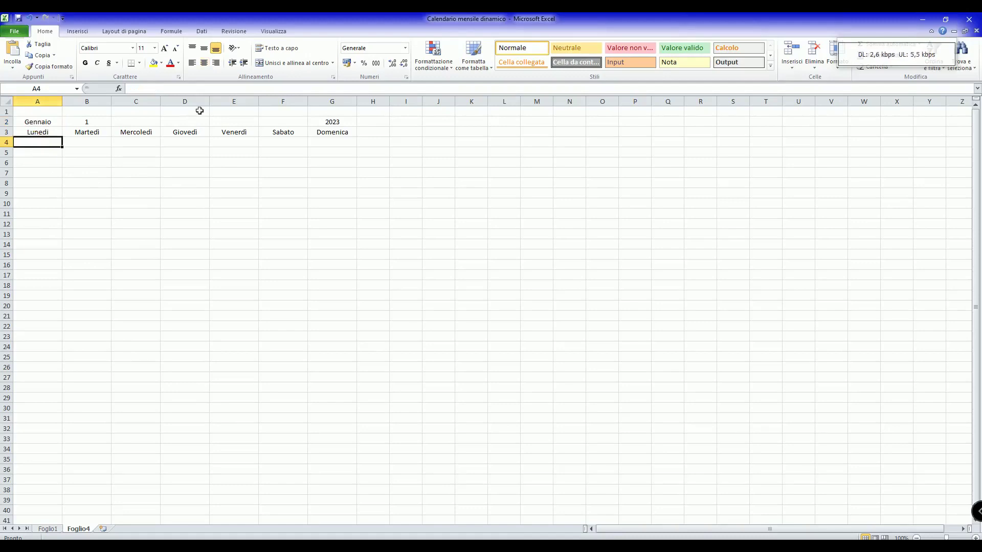
key("F2")
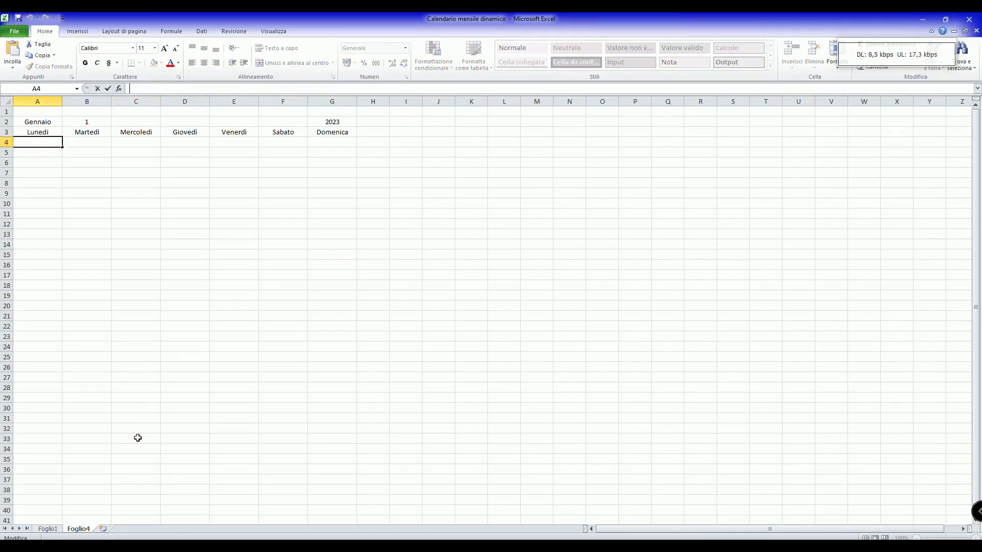
type("=")
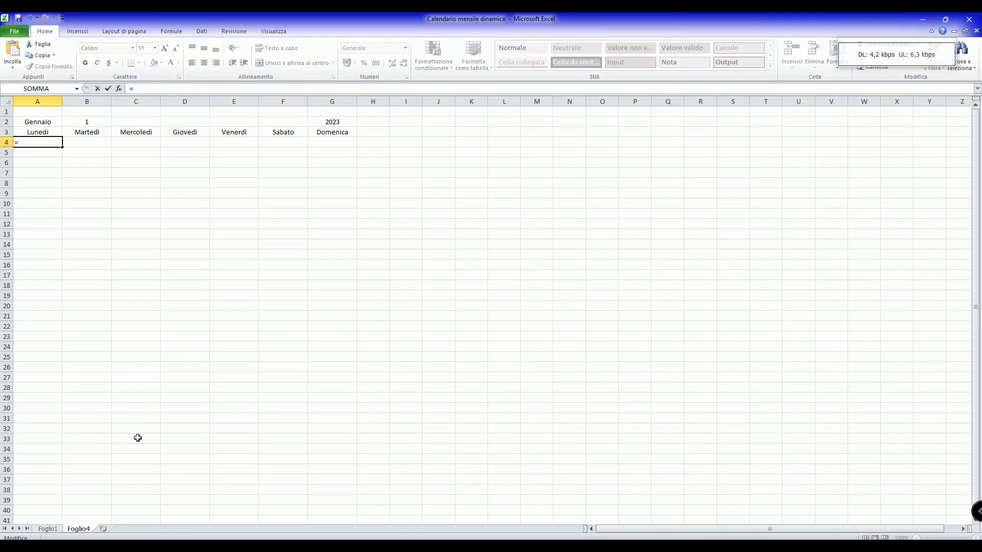
type("data")
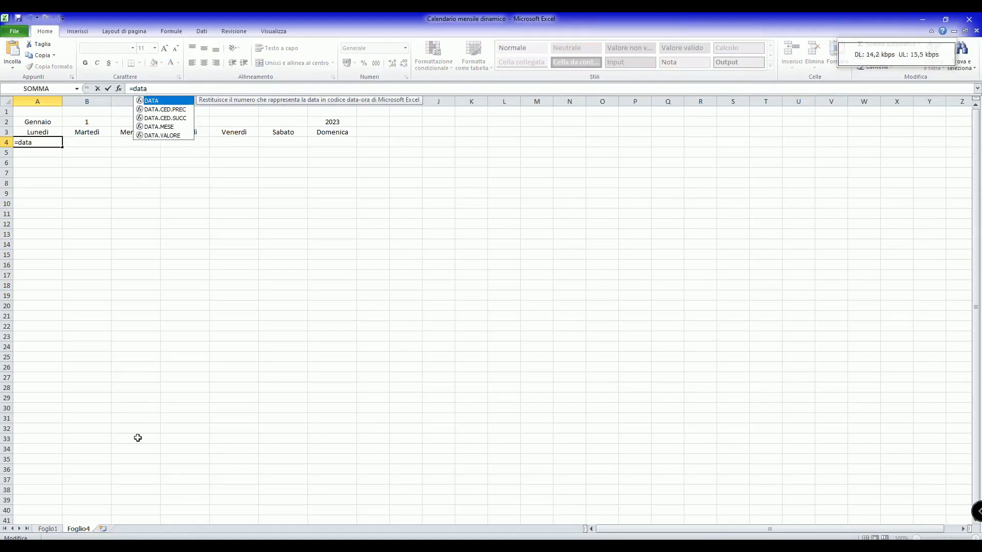
type("(")
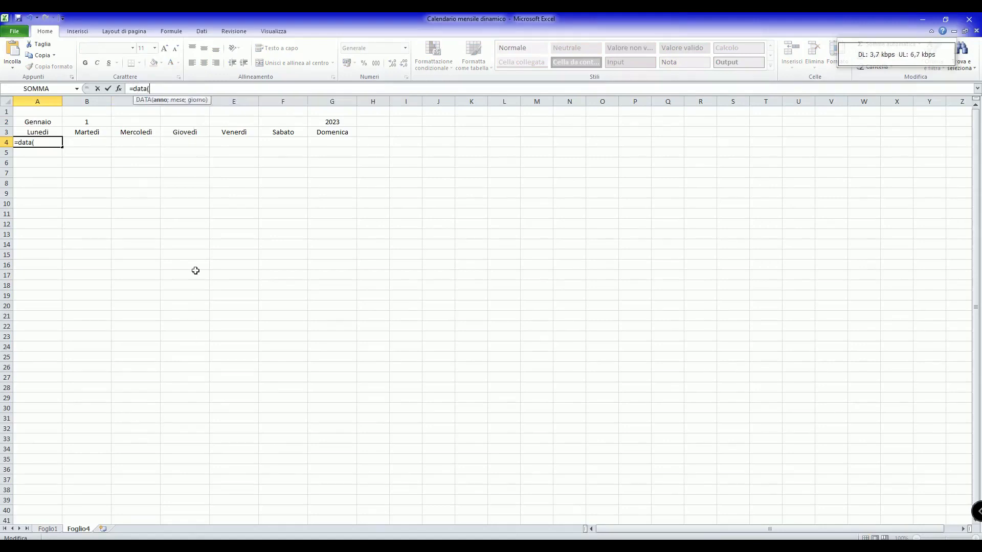
left_click(338, 124)
type(";mese")
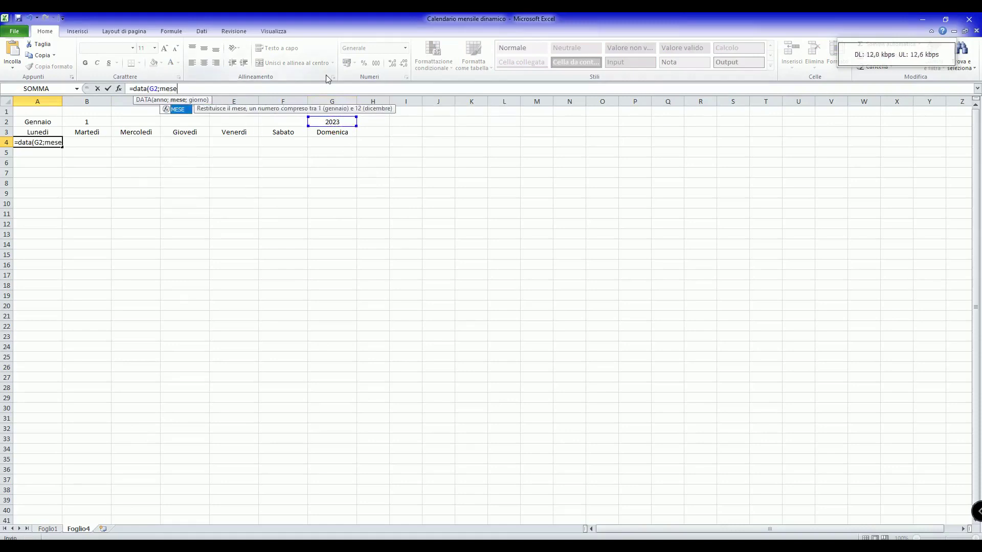
type("(")
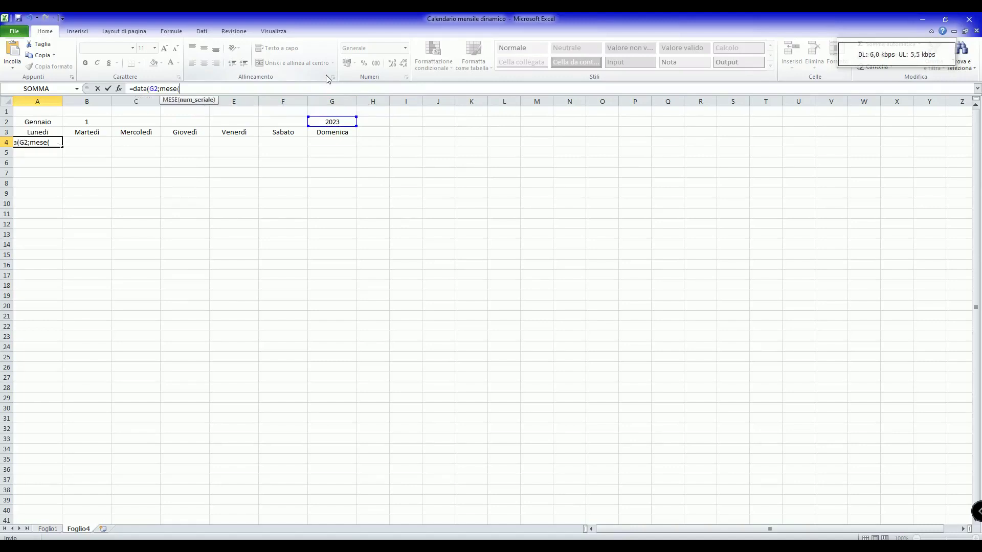
left_click(41, 125)
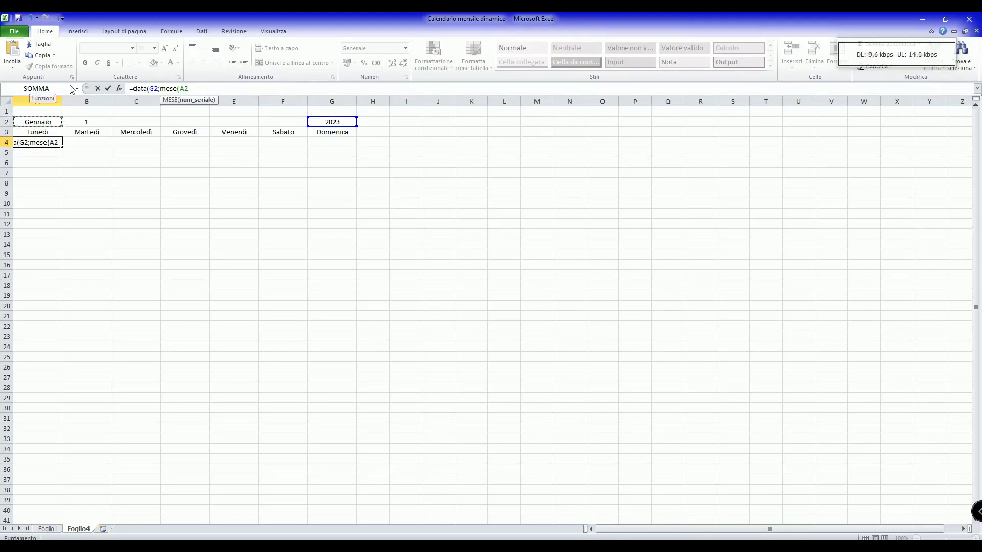
type("&1")
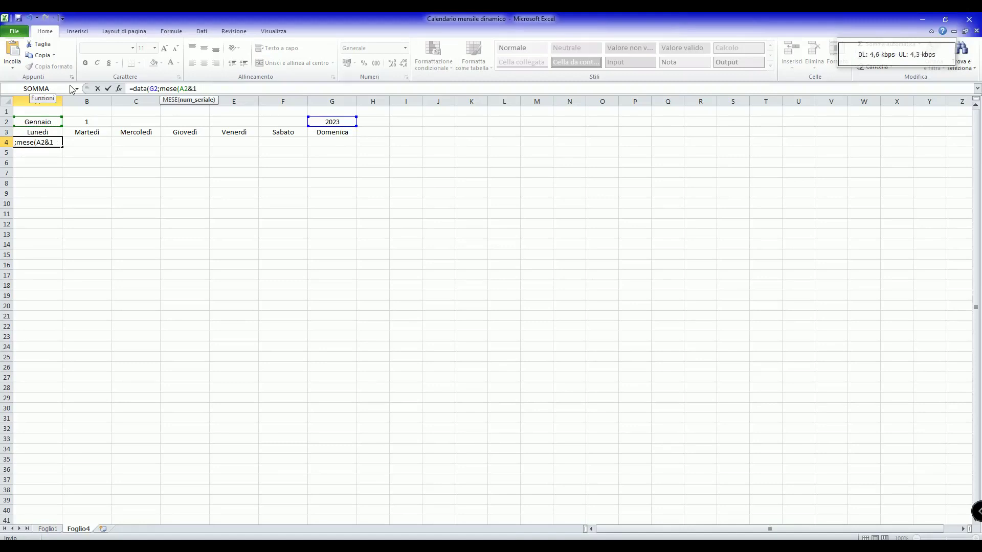
type(");")
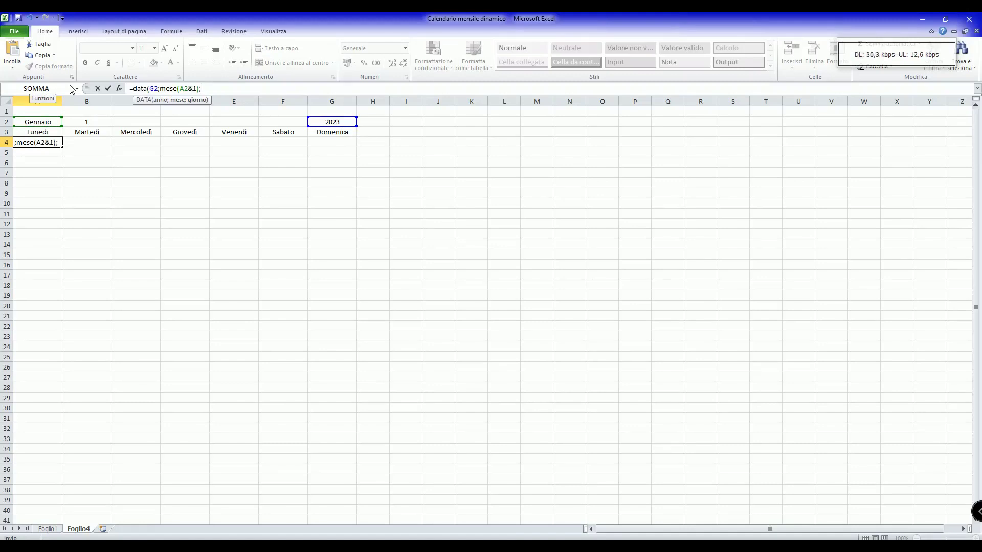
type("1)")
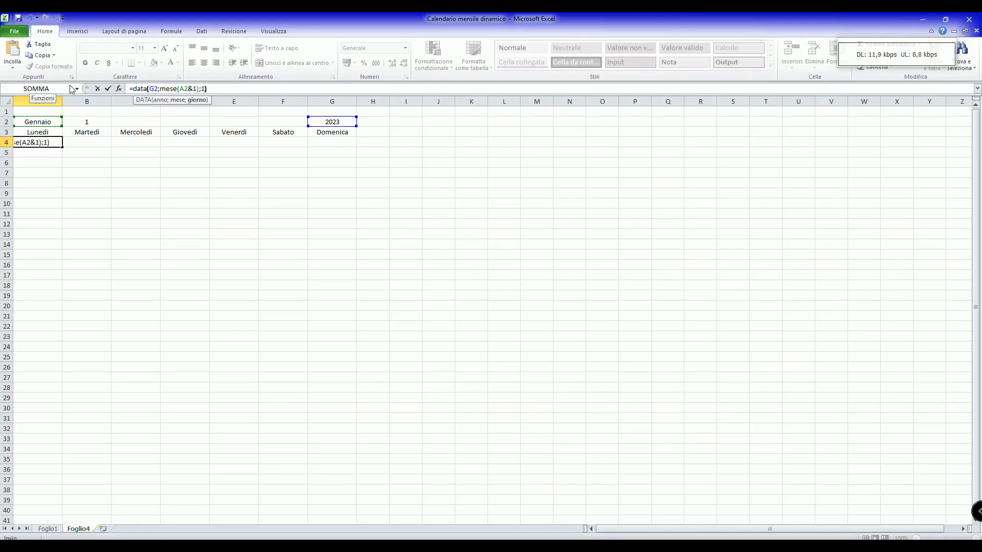
key("Return")
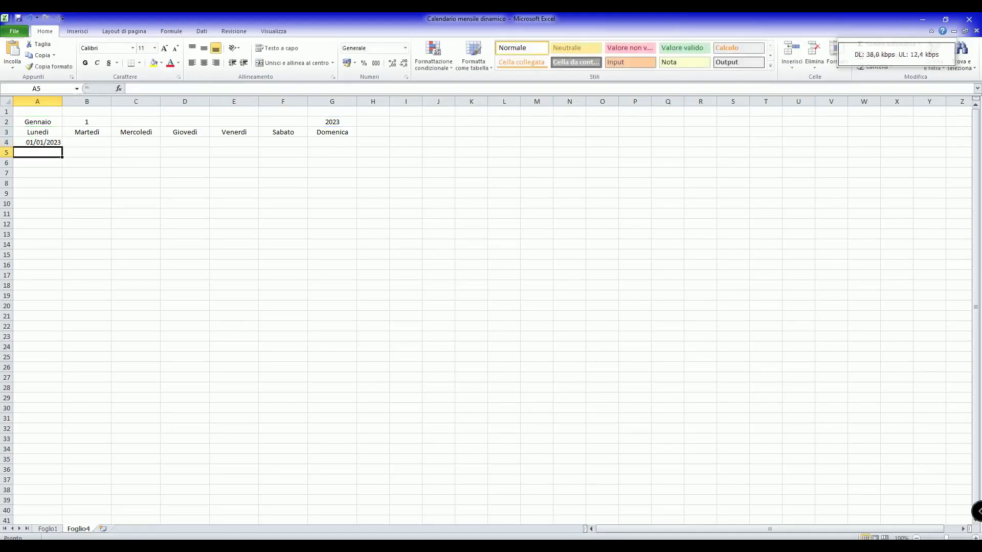
Centre the contents of the calendar grid A4:G9 horizontally
left_click(42, 146)
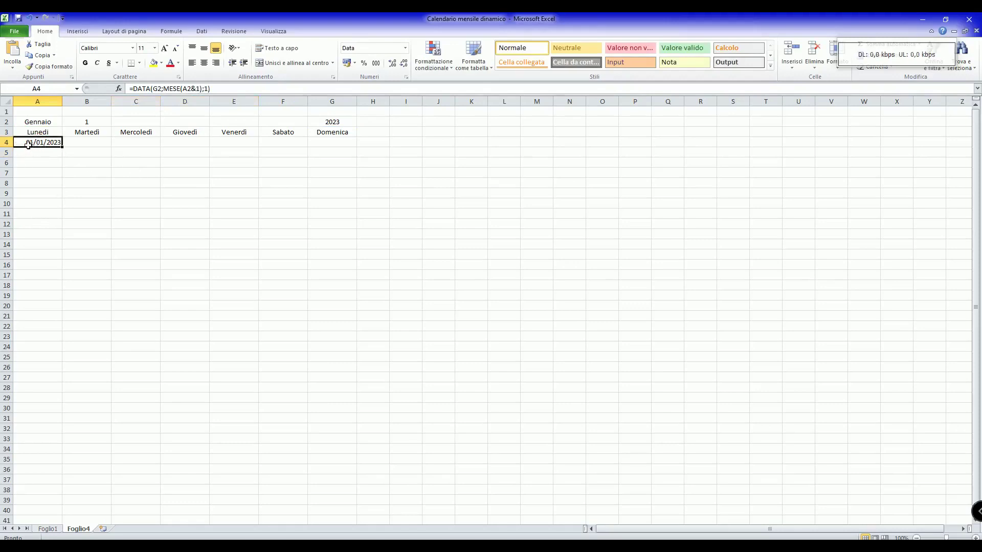
left_click_drag(29, 145, 348, 196)
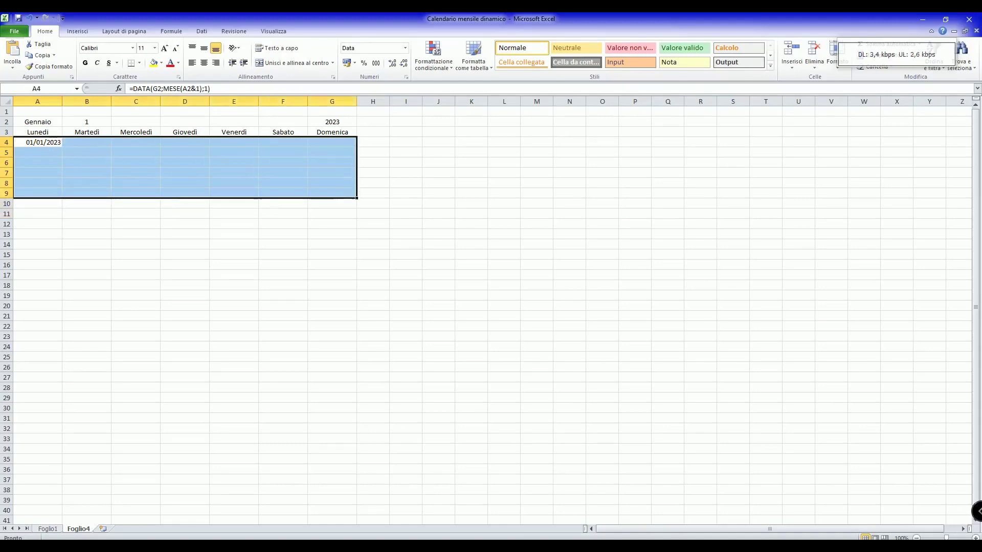
left_click(205, 63)
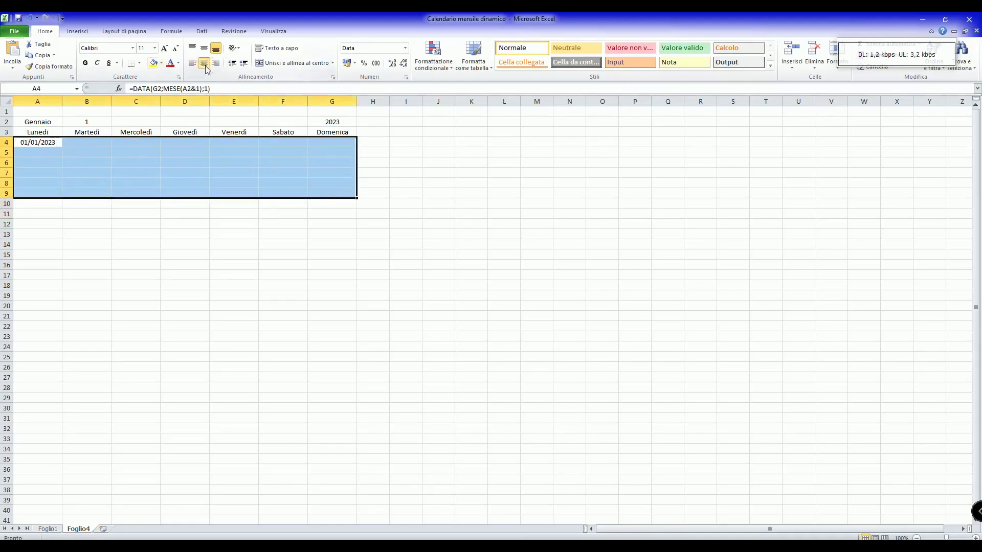
Apply the custom number format g to the range A4:G9 so that dates display only the day number
right_click(51, 146)
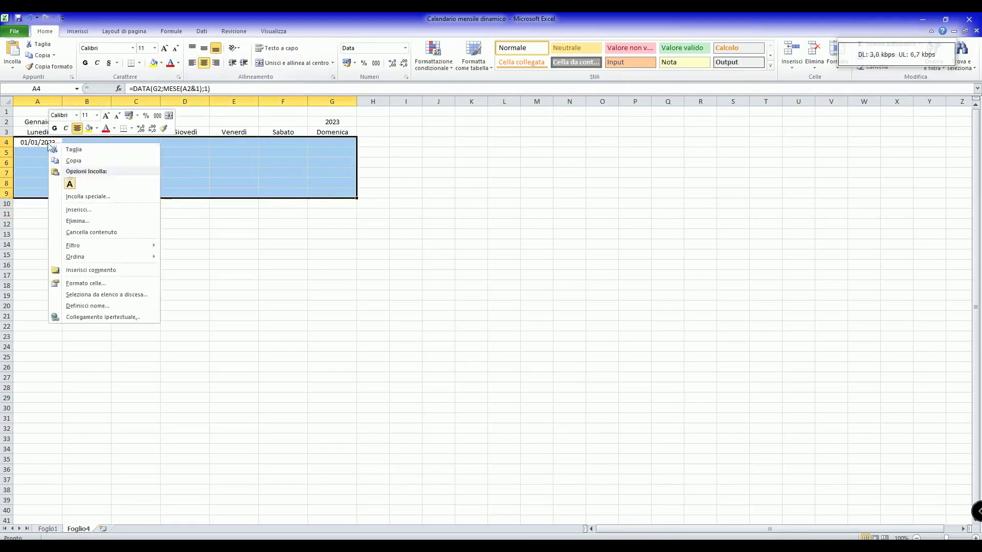
left_click(93, 284)
left_click(36, 280)
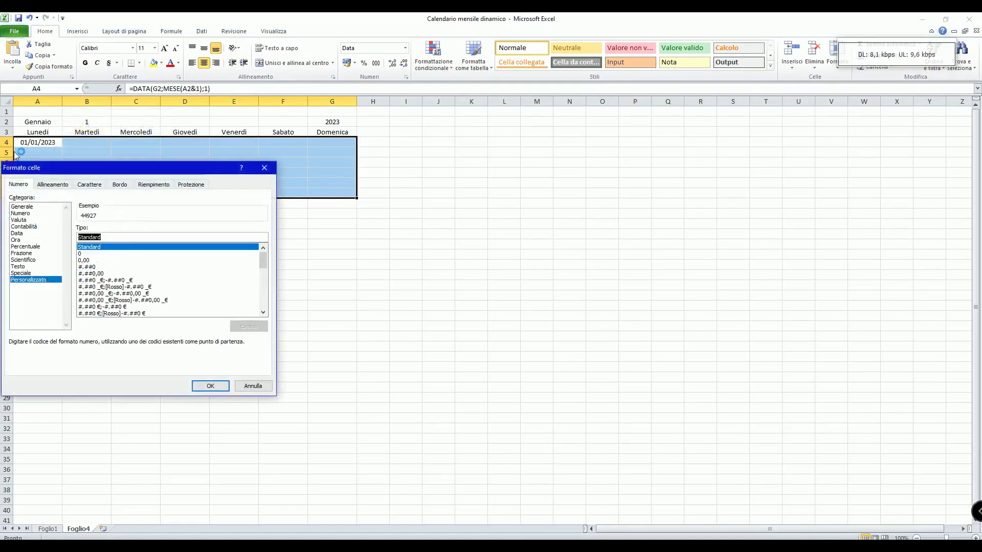
type("g")
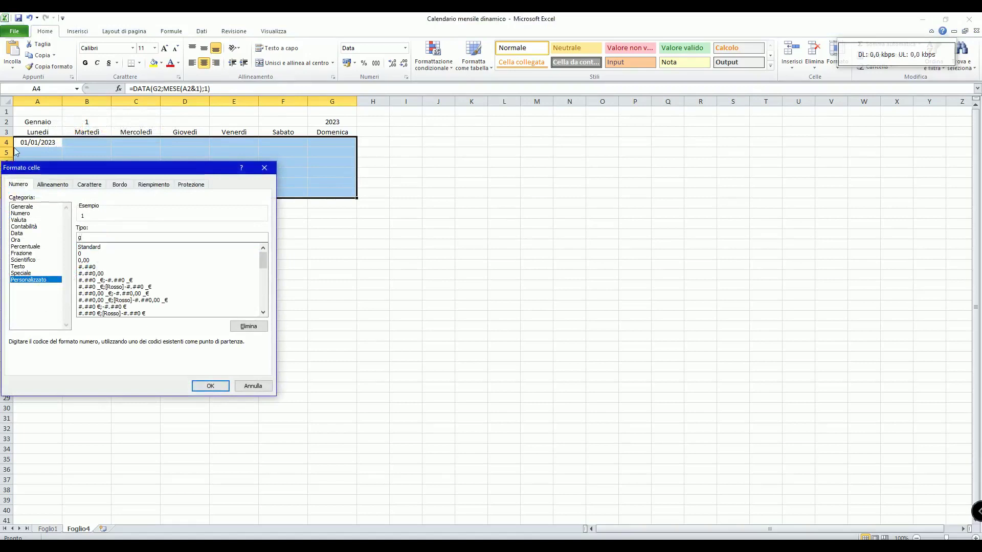
left_click(216, 388)
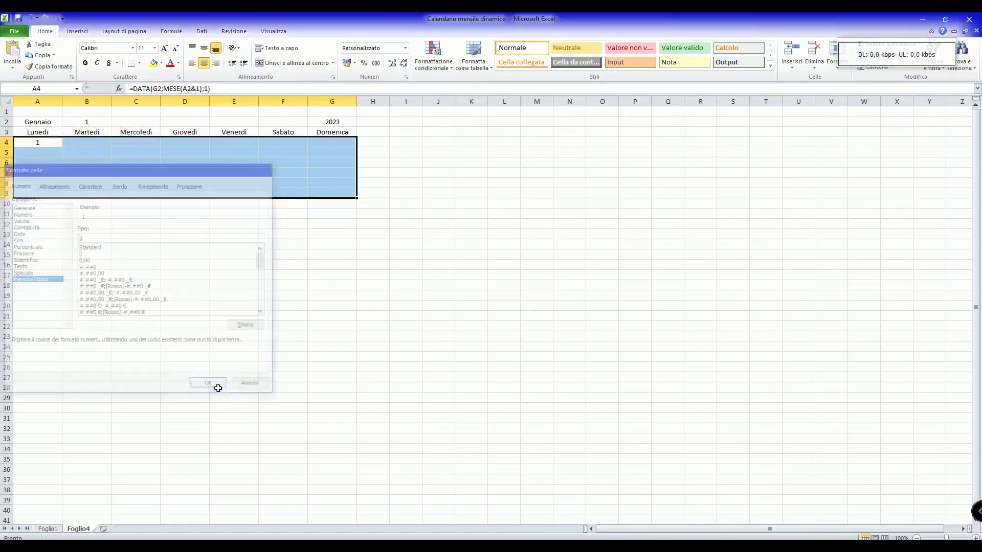
left_click(298, 400)
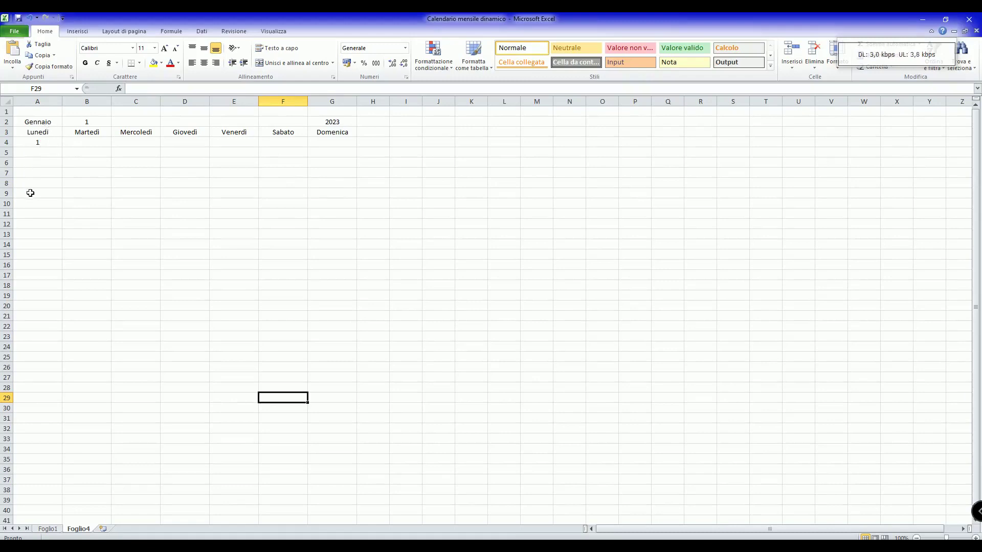
Enter the formula =A4+1 in cell B4 and fill it across the first week row to G4
left_click(94, 147)
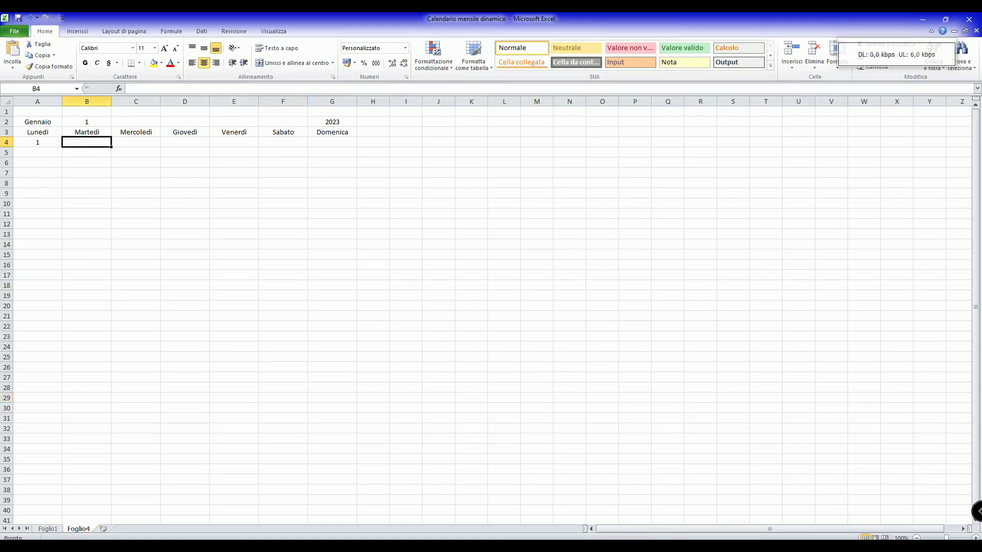
left_click(131, 88)
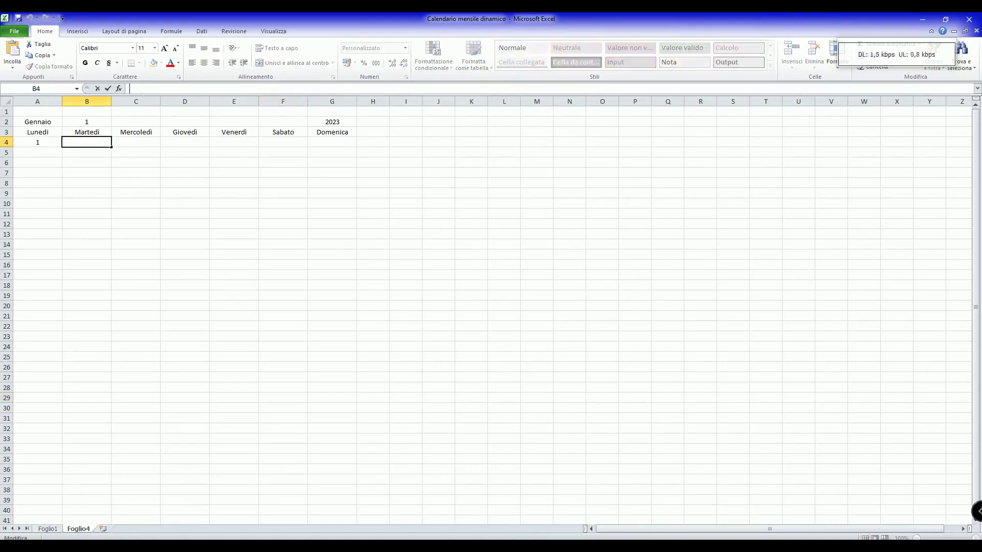
type("=")
left_click(40, 146)
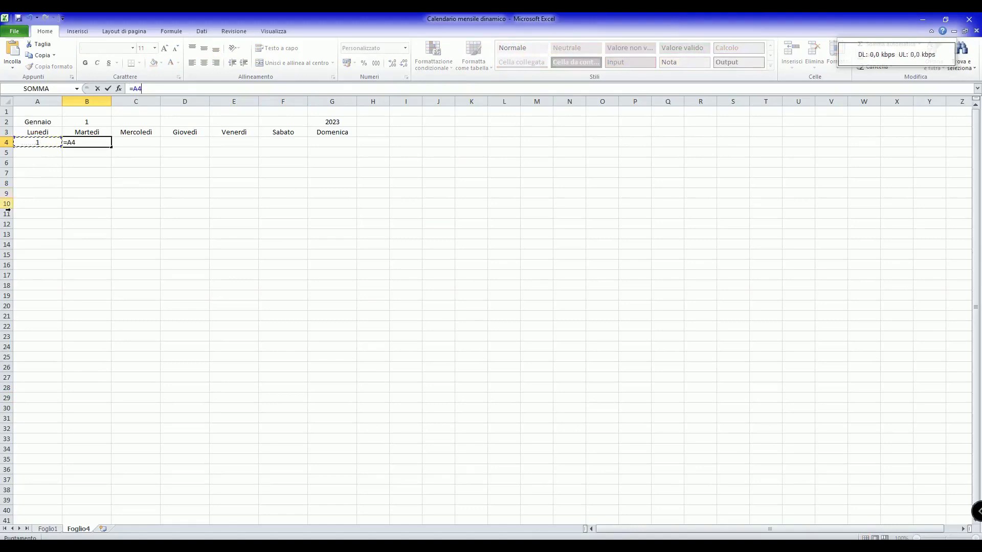
type("+1")
key("Return")
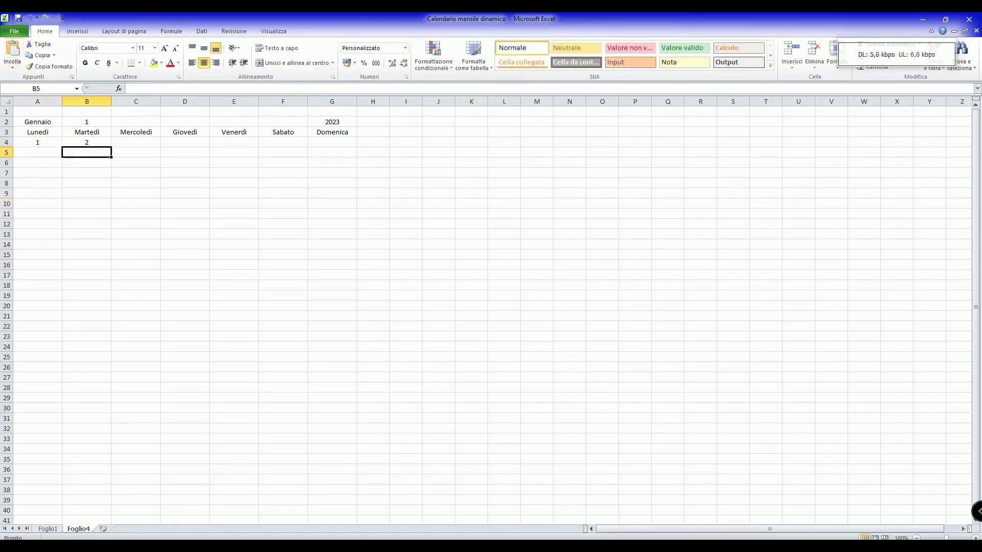
left_click(93, 144)
left_click_drag(111, 148, 350, 155)
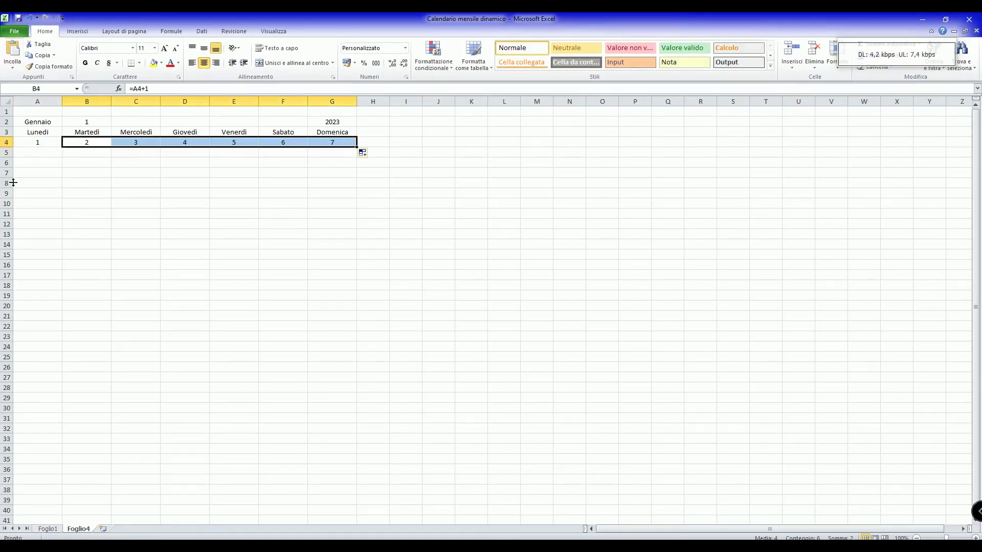
Enter the formula =A4+7 in cell A5 to start the second week
left_click(39, 155)
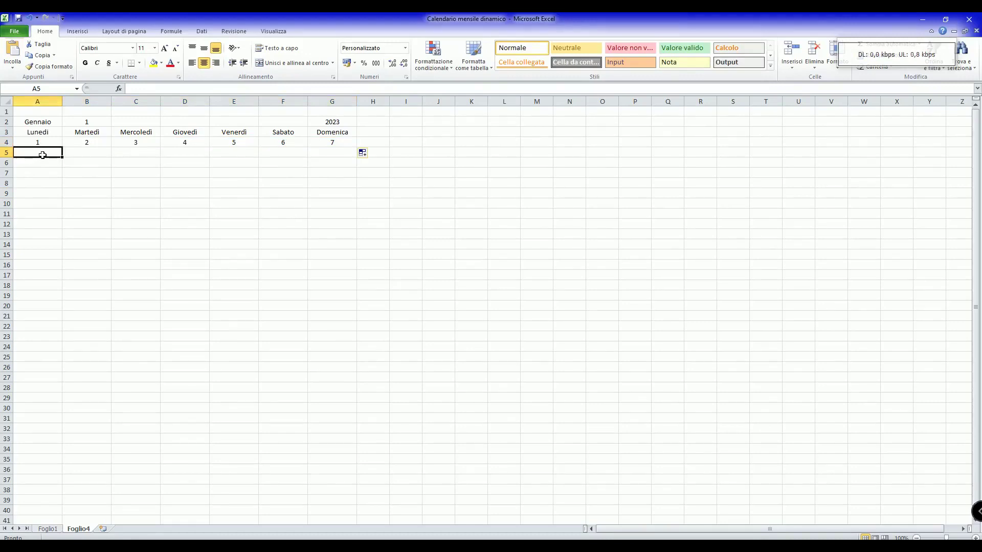
left_click(154, 88)
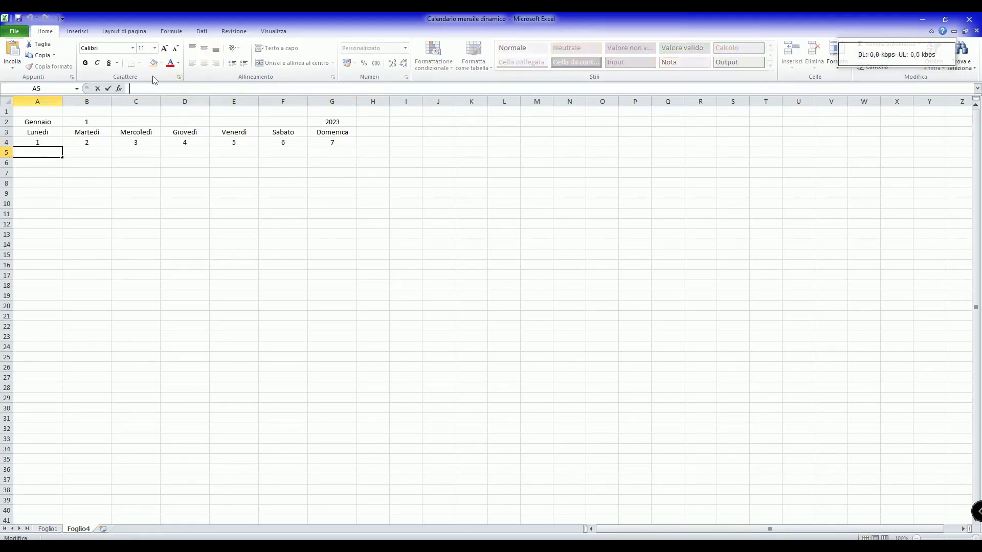
type("=")
left_click(40, 147)
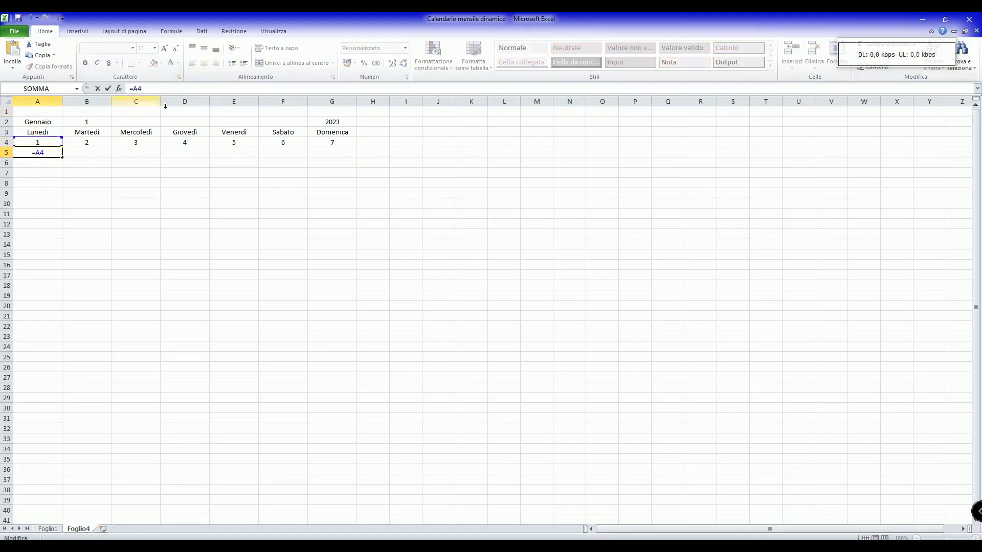
left_click(141, 89)
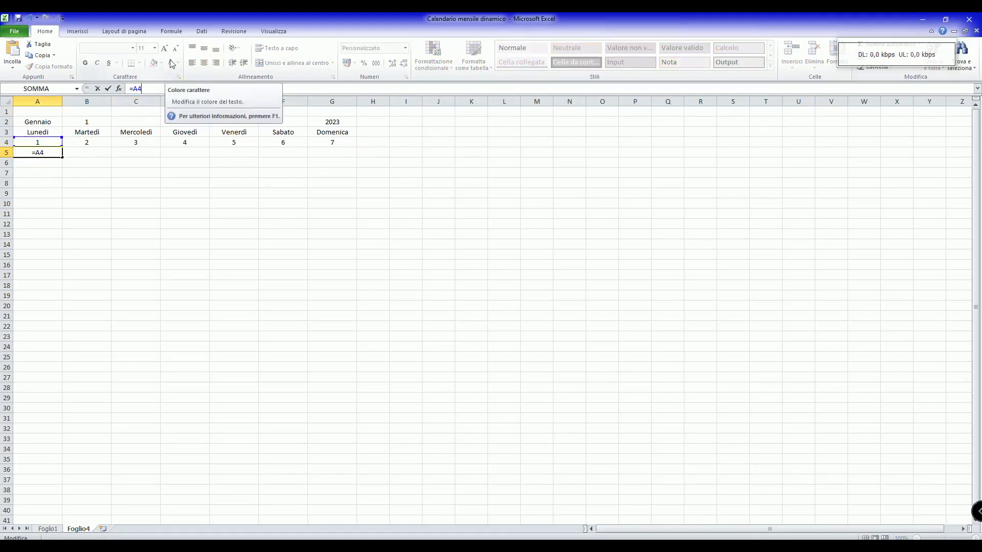
type("+7")
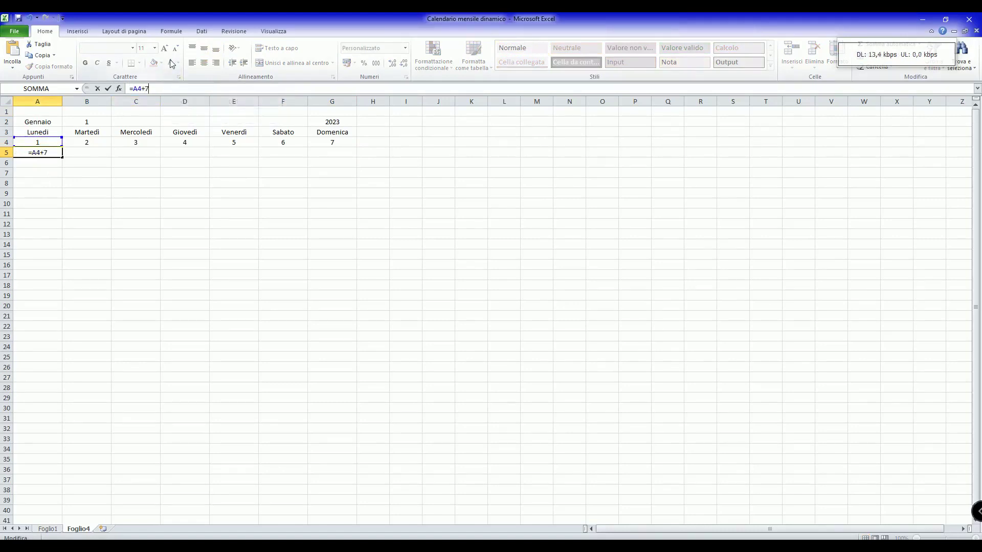
key("Return")
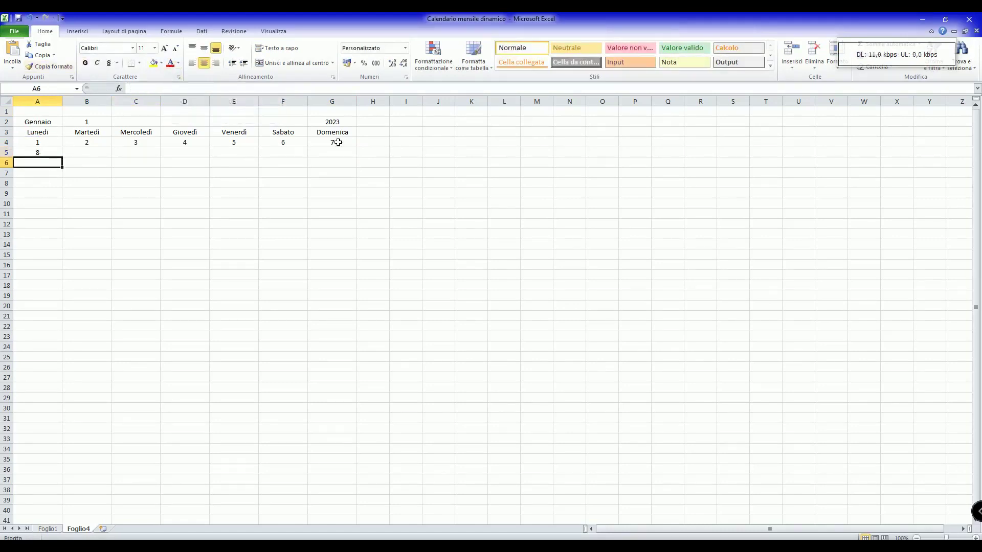
Fill the A5 formula across to G5 and down to row 9 to complete the calendar grid
left_click(57, 154)
left_click_drag(64, 159, 347, 160)
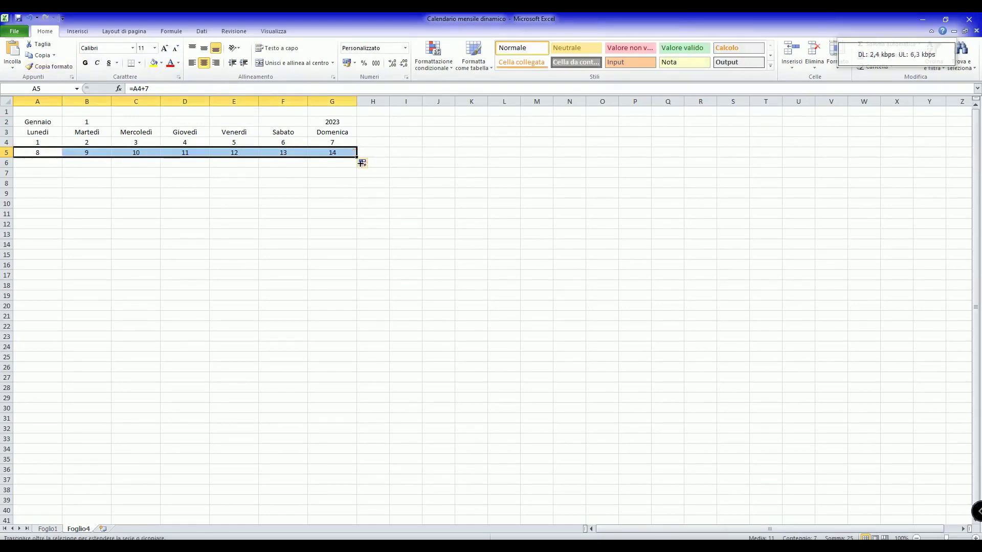
left_click_drag(358, 159, 361, 200)
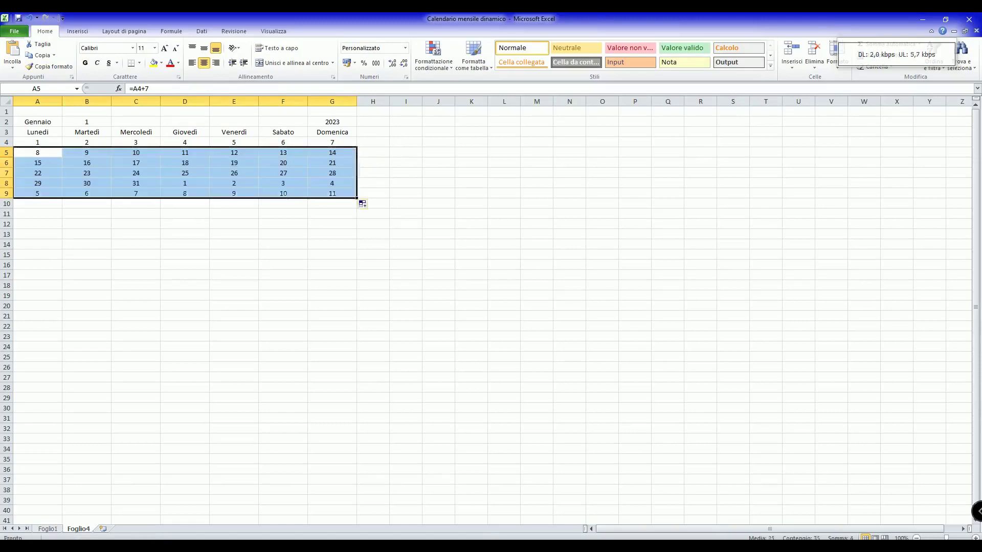
left_click(404, 337)
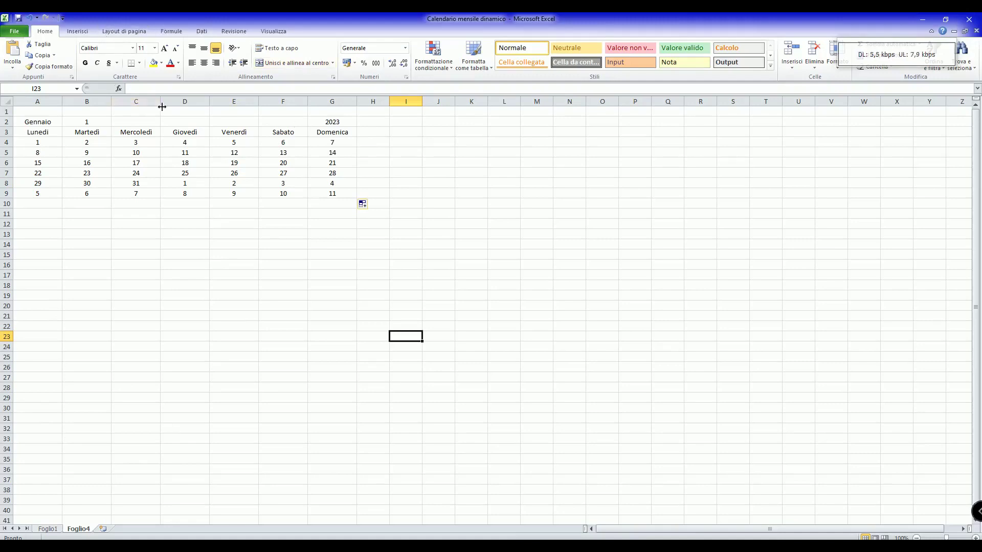
Enter the formula =GIORNO.SETTIMANA(A4;2) in cell C2 to get the weekday number of the month's first day
left_click(138, 126)
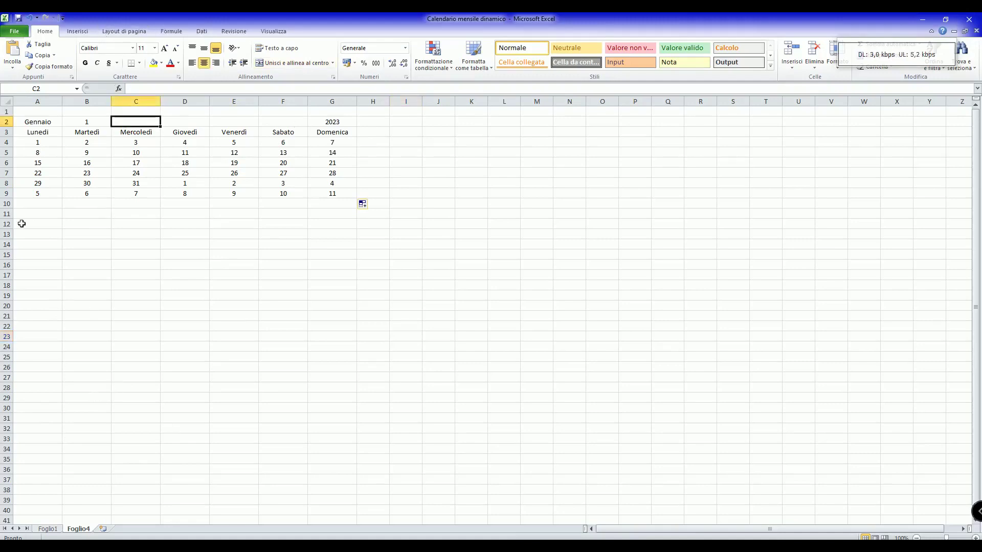
type("=")
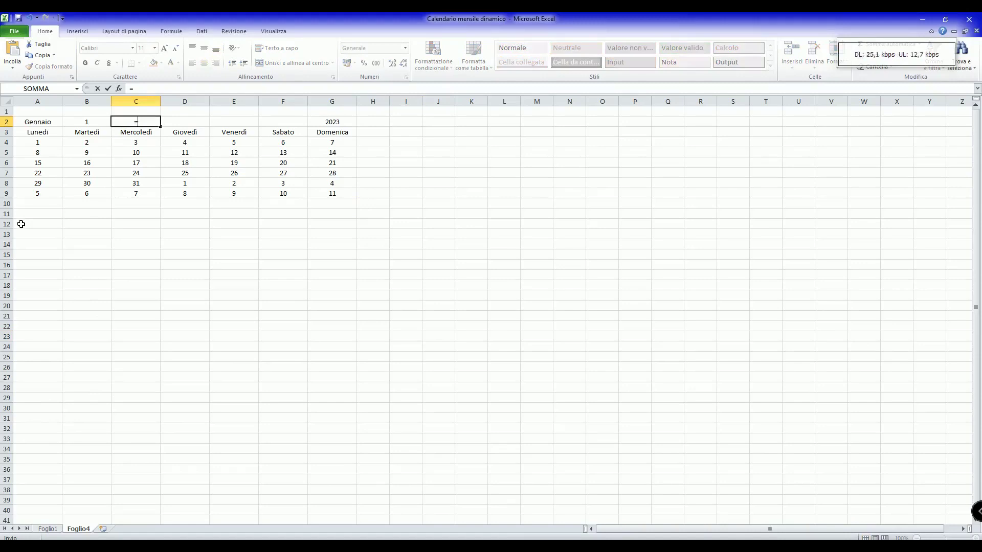
type("g")
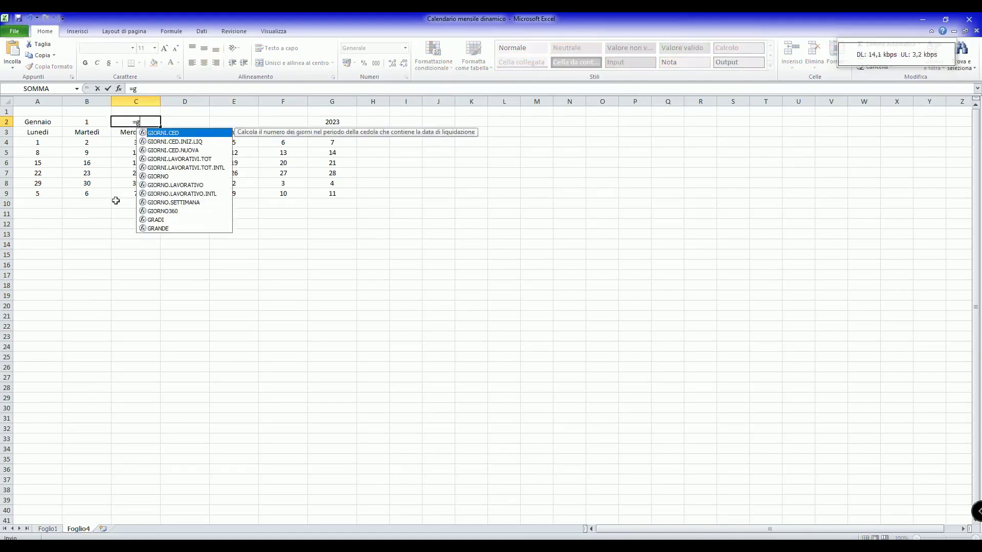
left_click(179, 204)
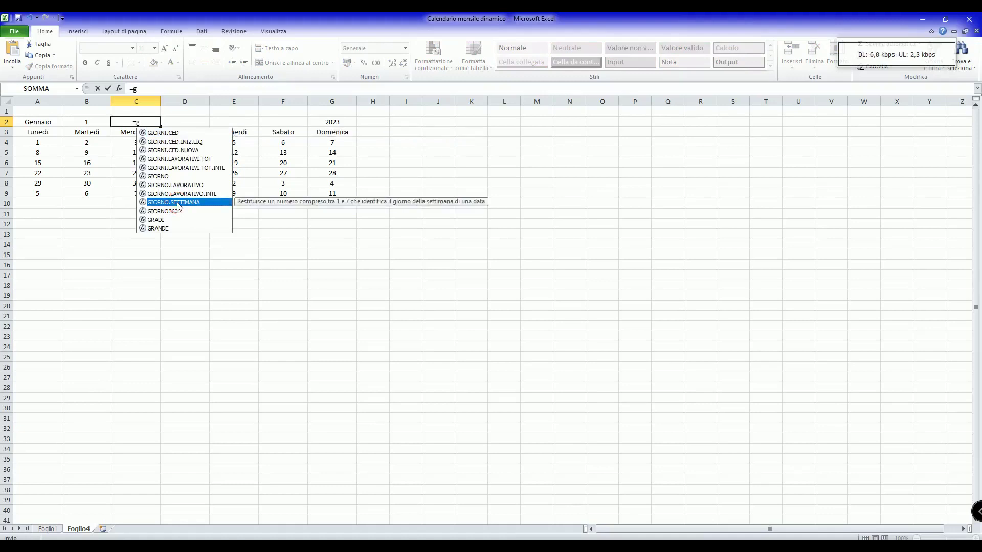
double_click(178, 204)
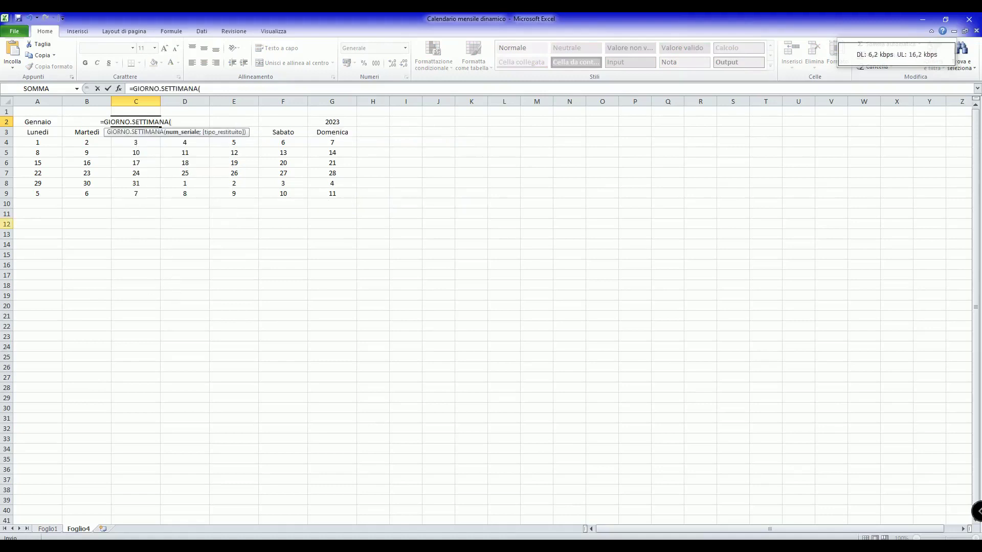
left_click(42, 146)
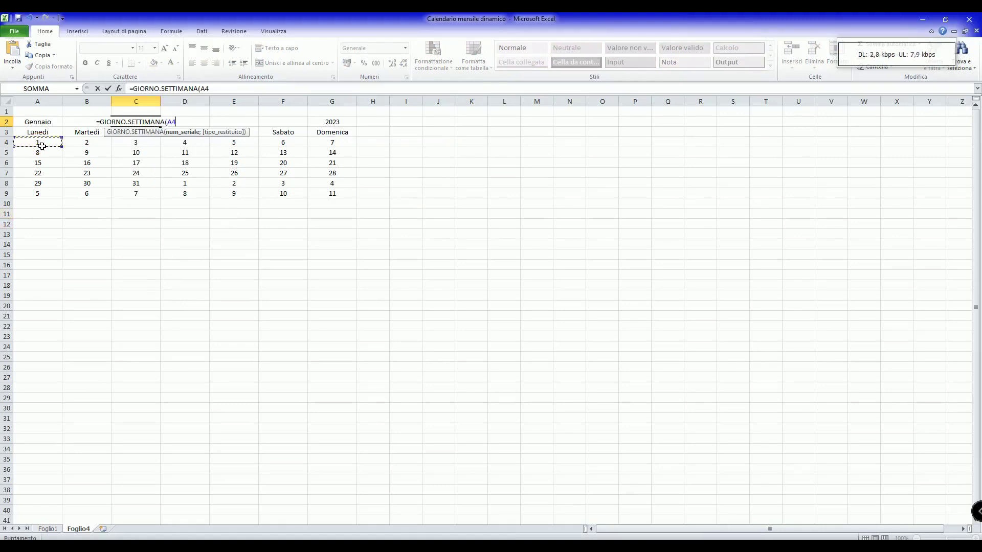
type(";")
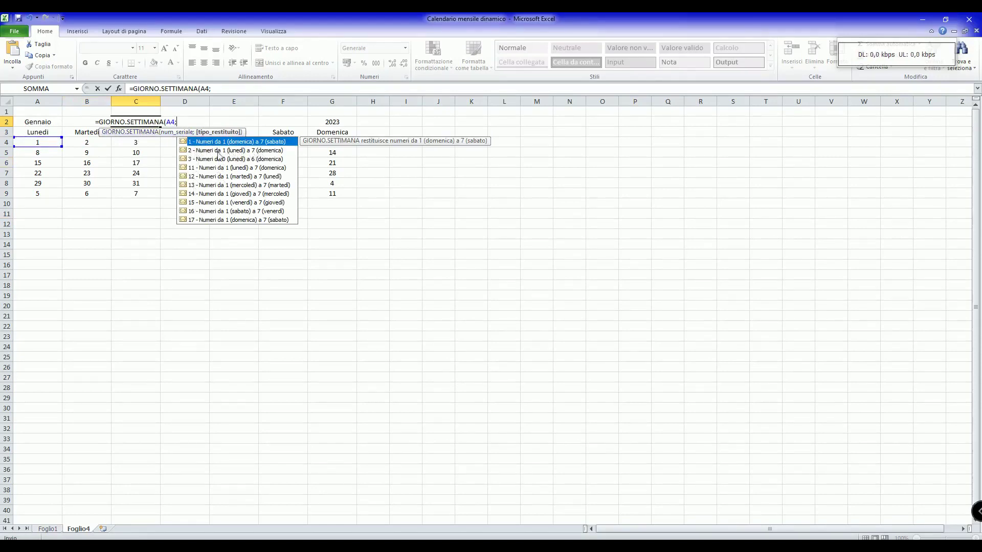
double_click(188, 151)
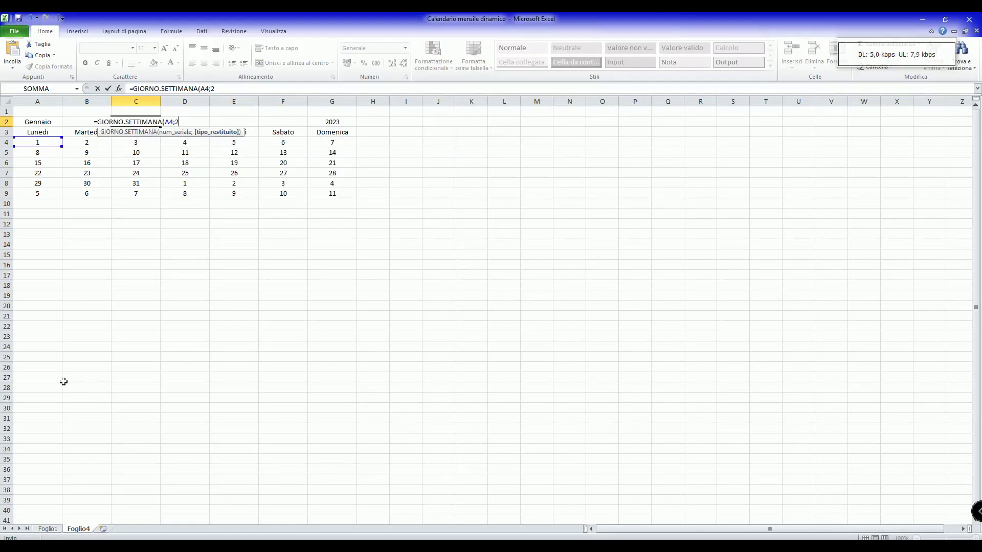
type(")")
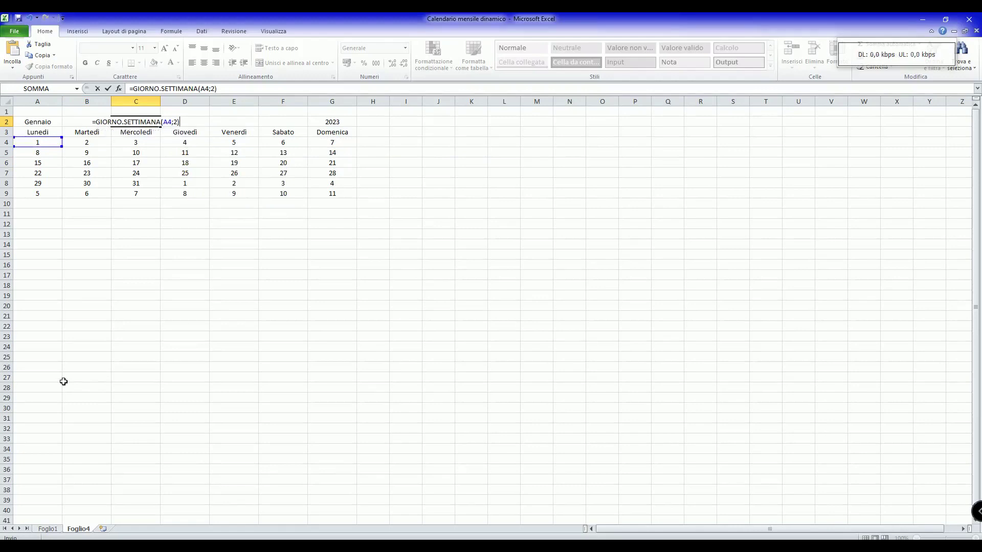
key("Return")
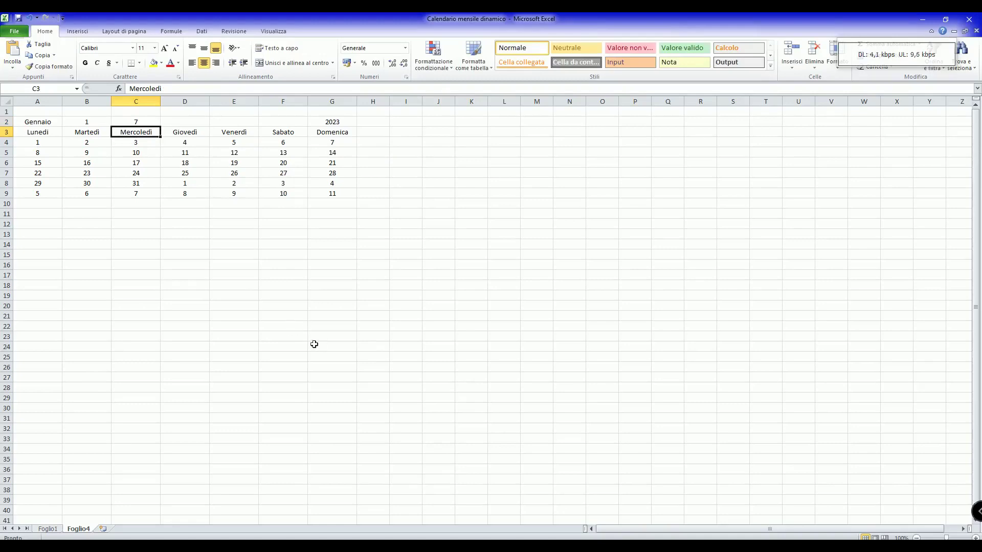
Choose Febbraio as the month in cell A2 to test the weekday formula
left_click(46, 146)
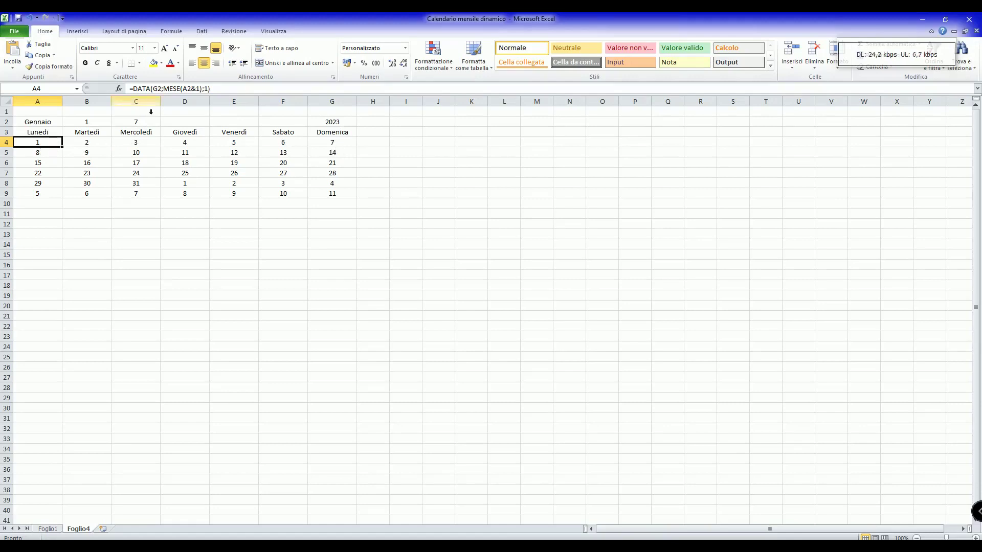
left_click(58, 126)
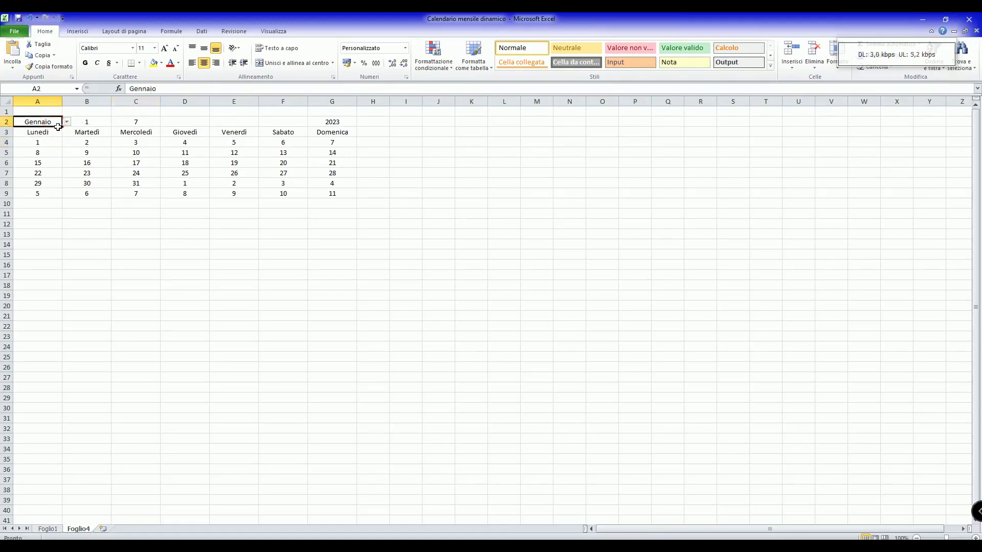
left_click(67, 122)
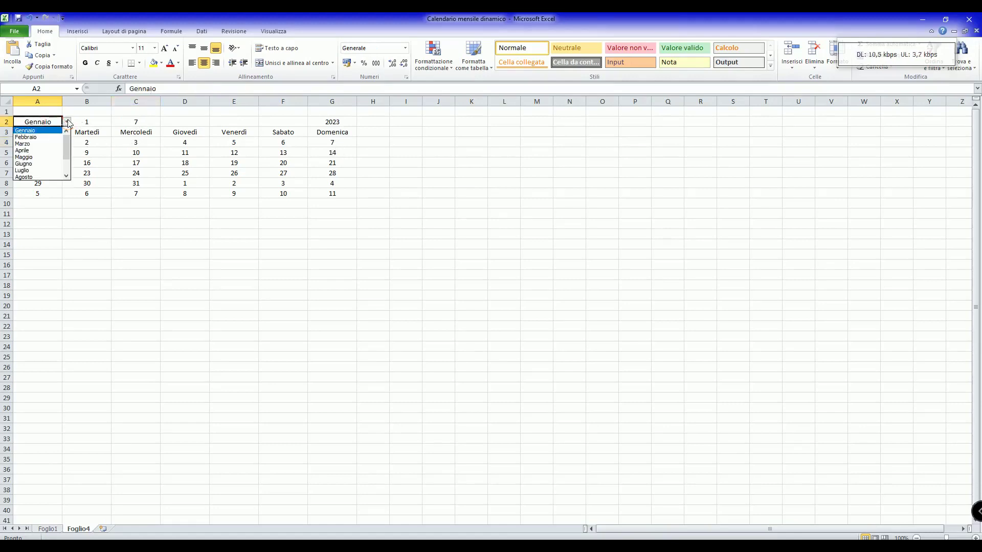
left_click(41, 137)
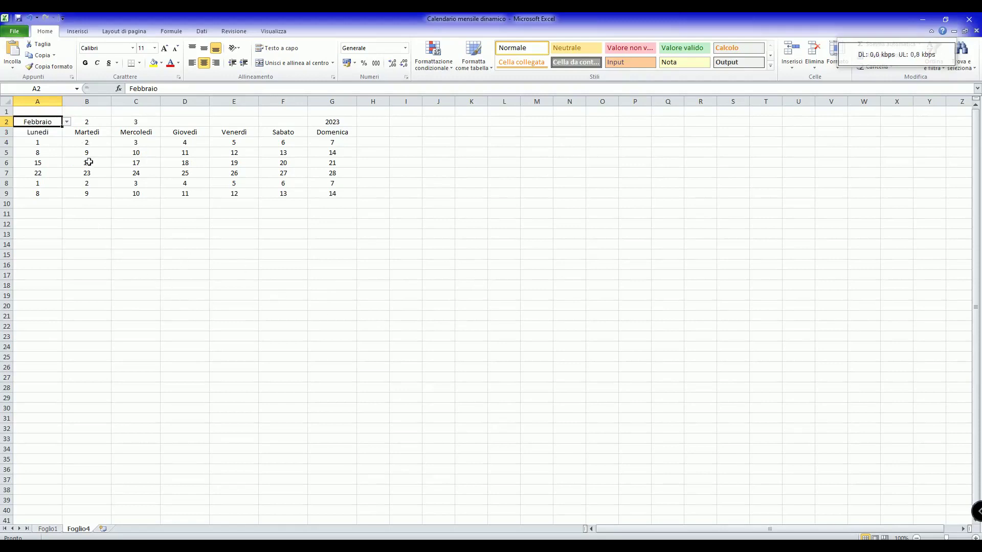
Set the month in cell A2 back to Gennaio
left_click(66, 122)
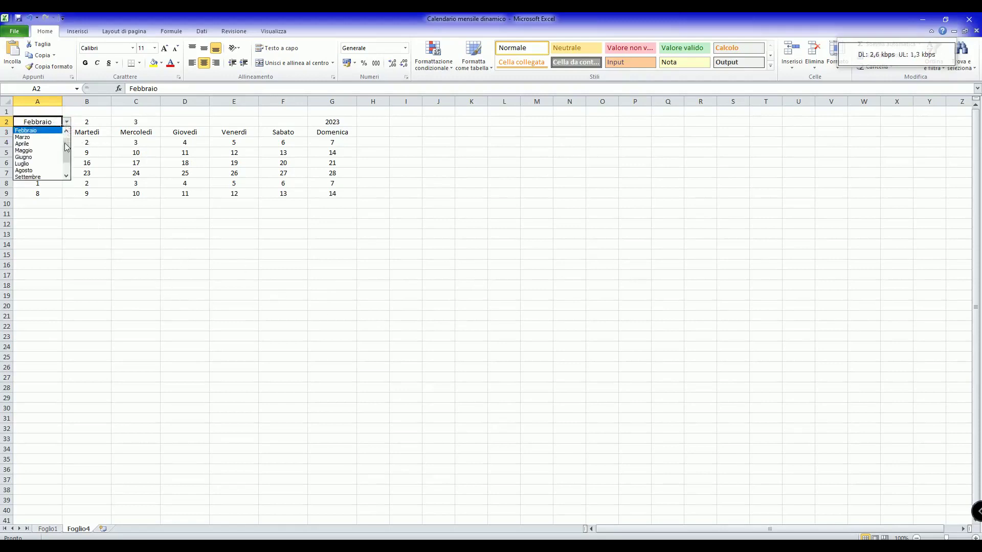
left_click(40, 131)
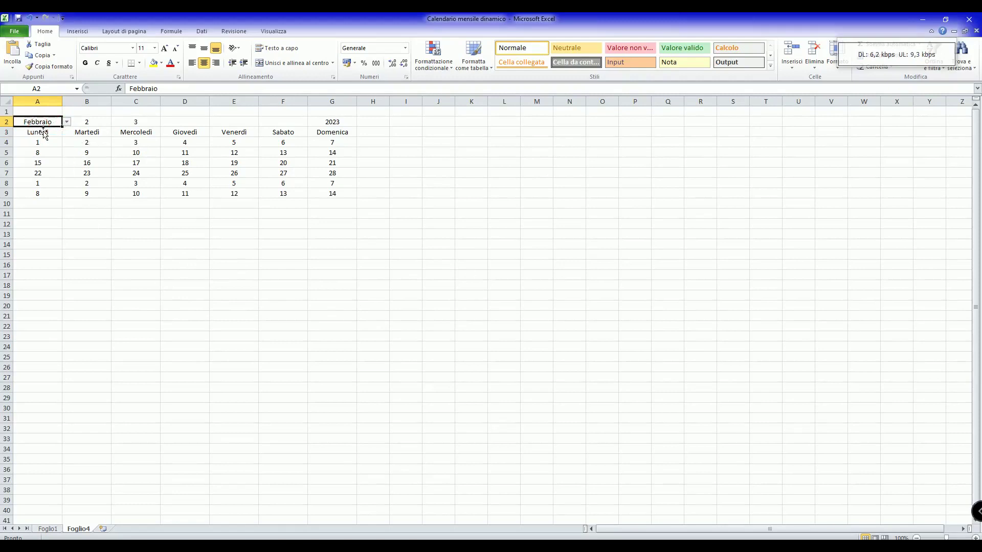
left_click(80, 124)
left_click(57, 125)
left_click(76, 131)
left_click(40, 121)
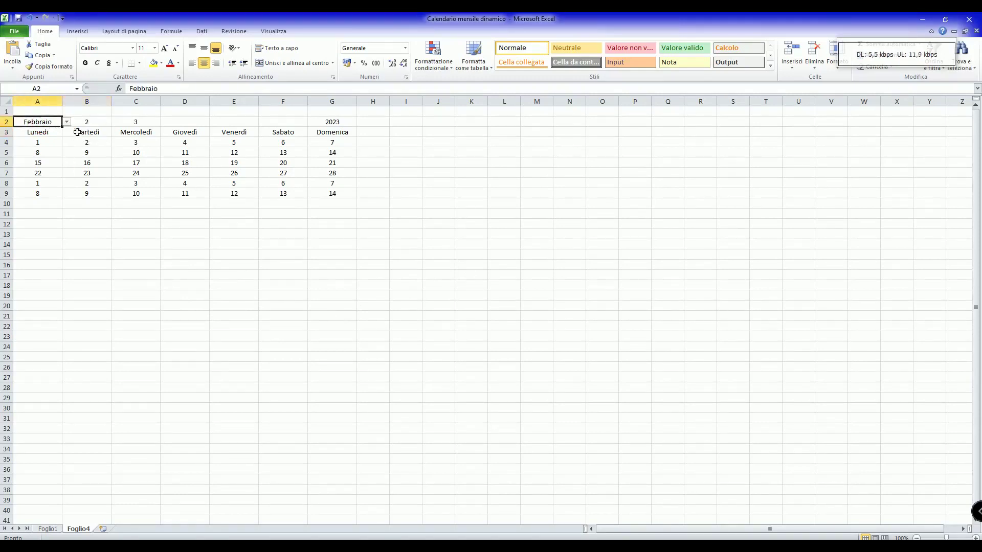
left_click(67, 122)
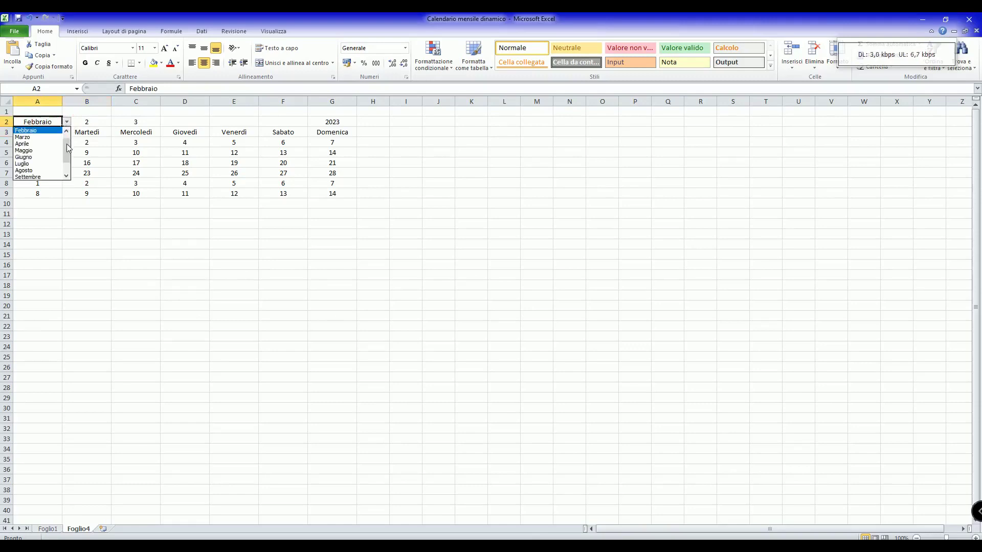
left_click_drag(68, 147, 67, 141)
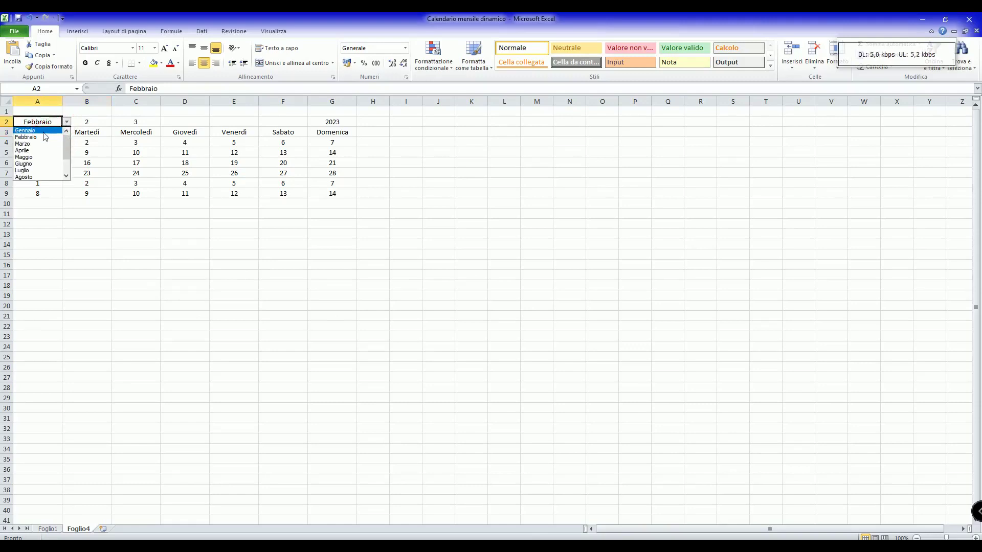
left_click(44, 132)
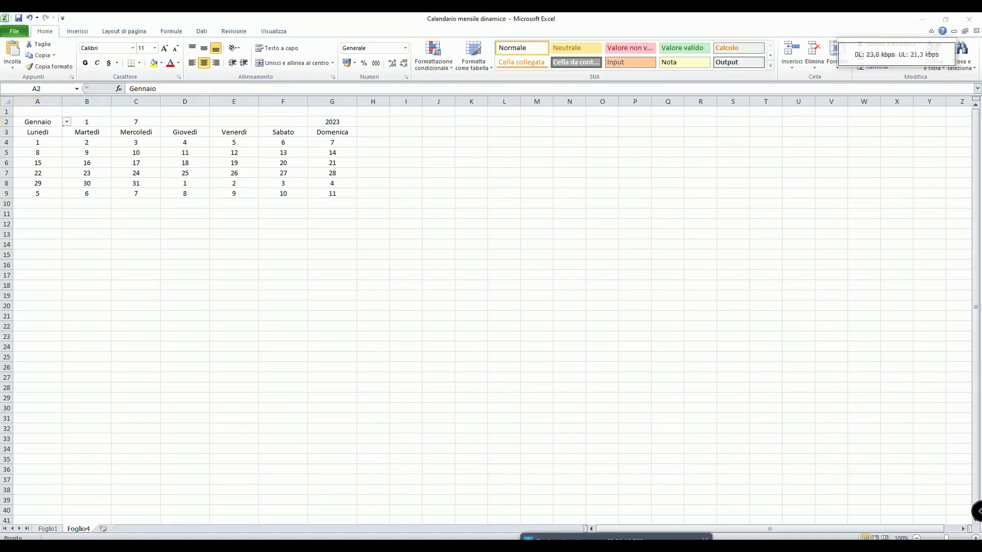
left_click(87, 245)
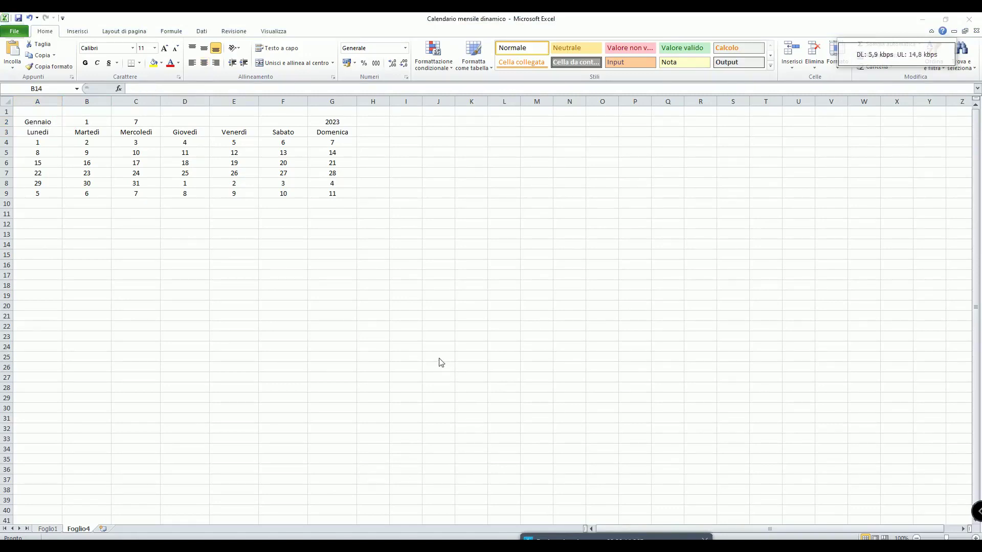
Copy the expression DATA(G2;MESE(A2&1);1), without the equals sign, from the formula in cell A4
left_click(138, 123)
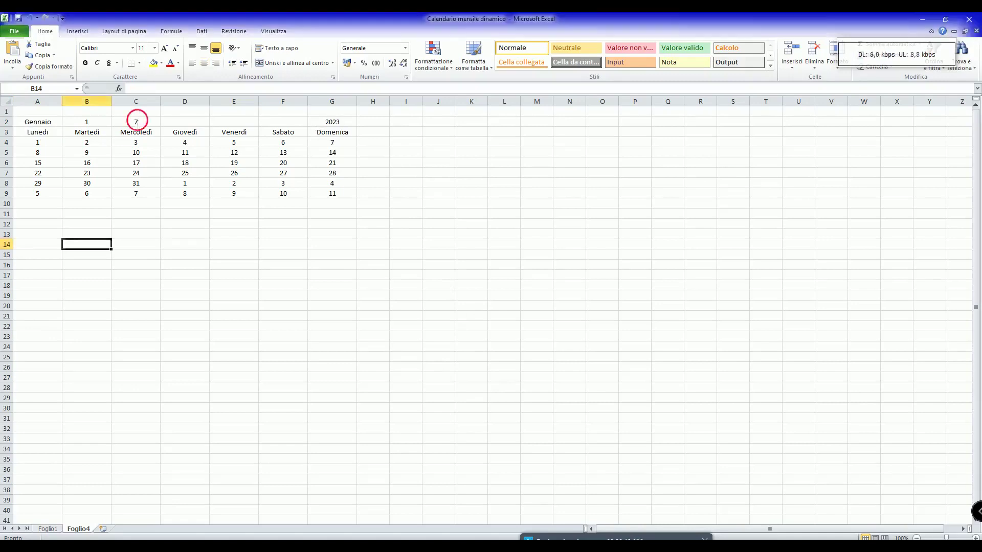
left_click(140, 123)
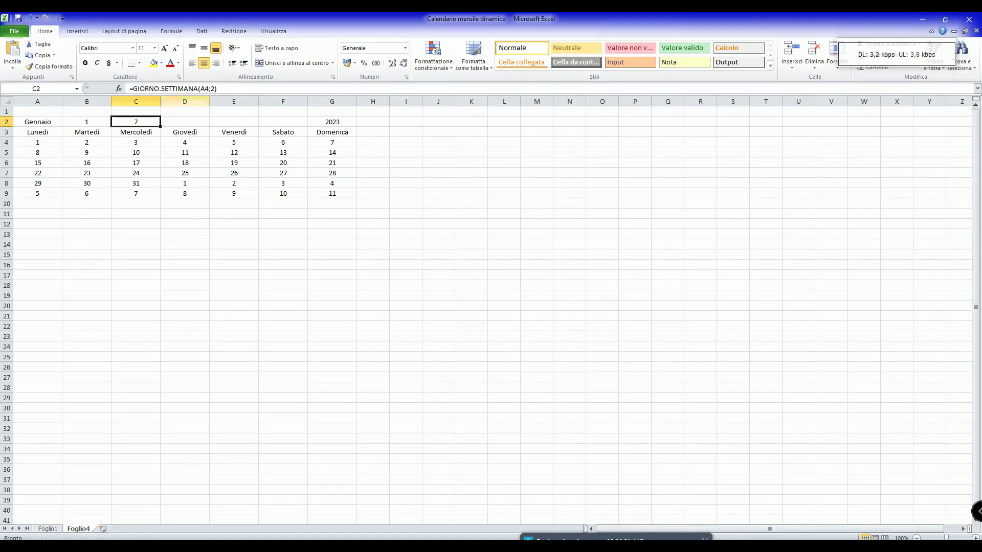
left_click(44, 145)
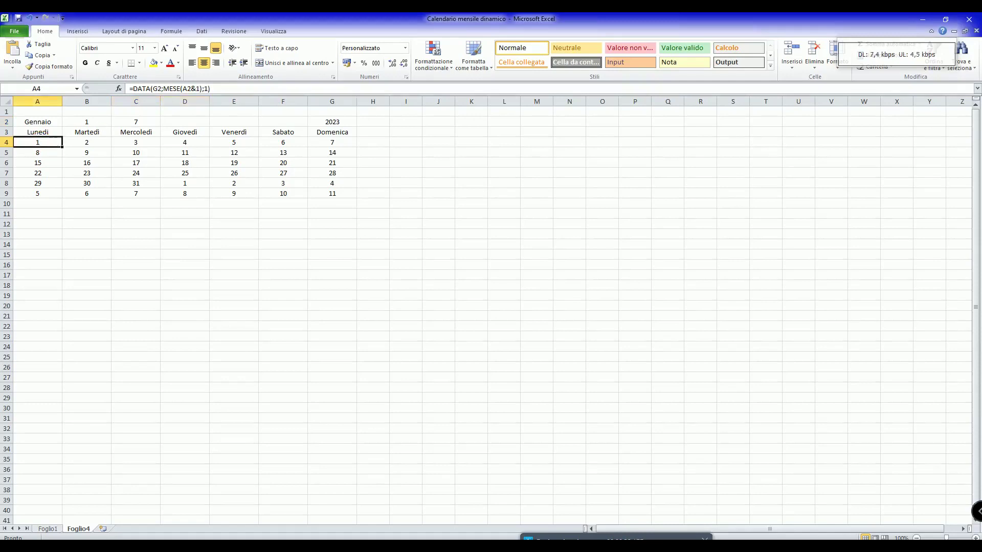
left_click_drag(210, 89, 142, 89)
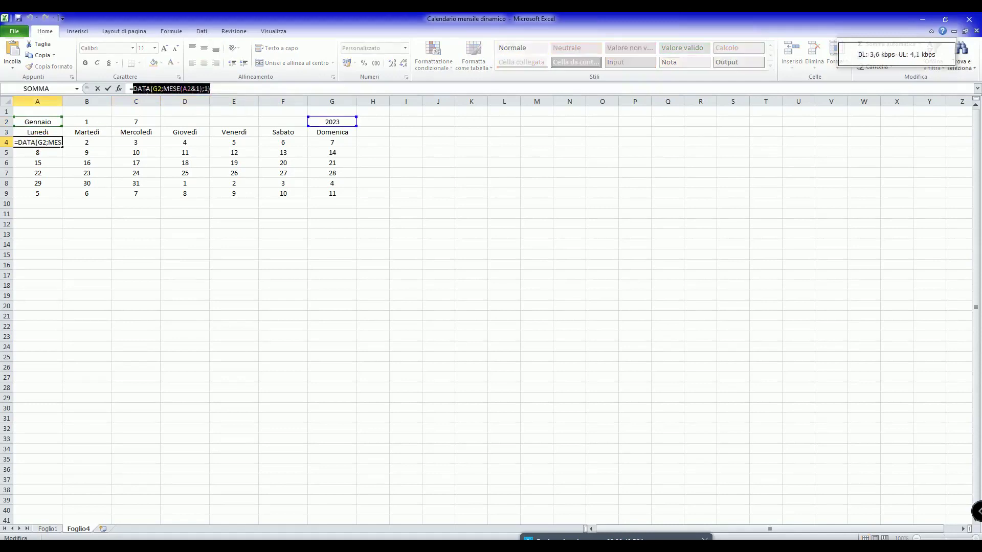
right_click(143, 91)
left_click(160, 106)
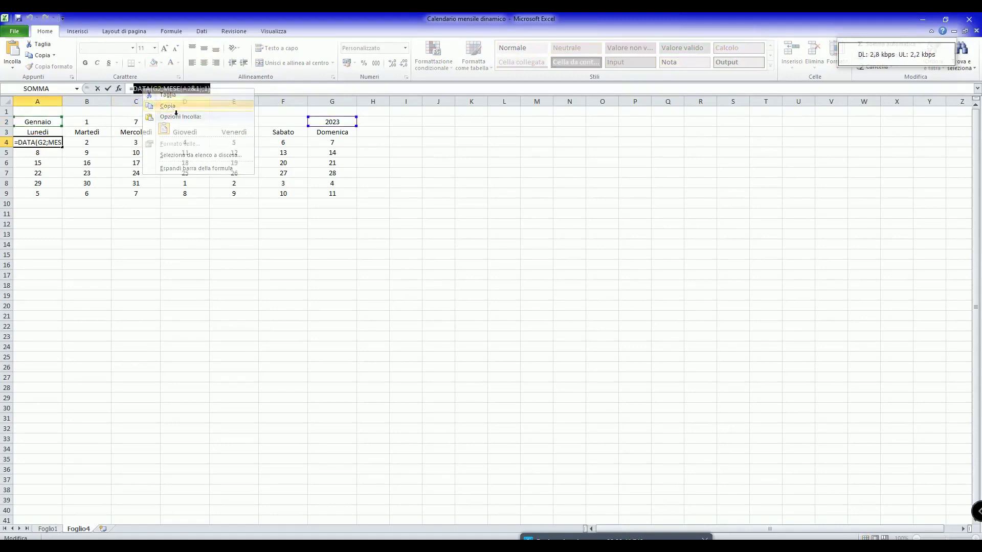
Replace the A4 reference in cell C2's GIORNO.SETTIMANA formula with the copied expression DATA(G2;MESE(A2&1);1)
key("Escape")
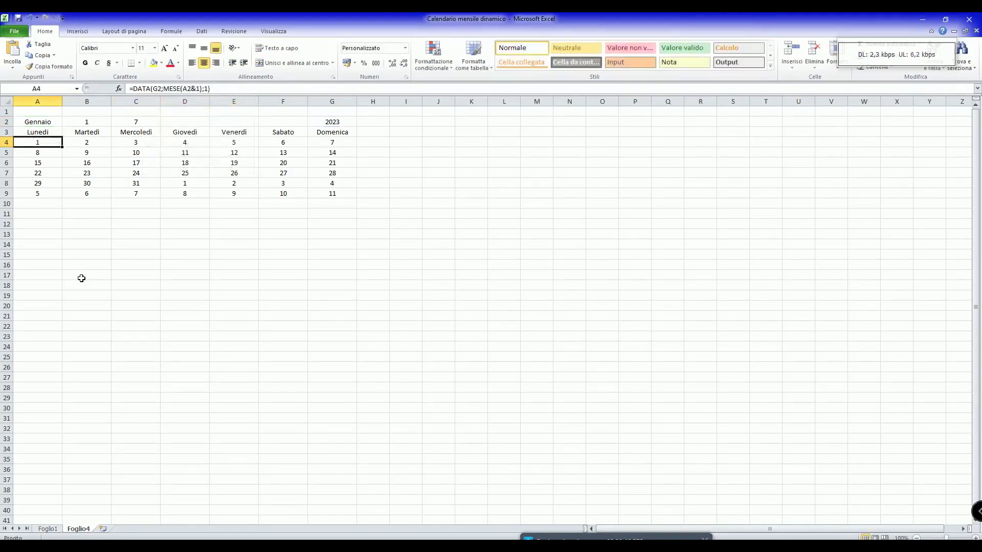
left_click(142, 126)
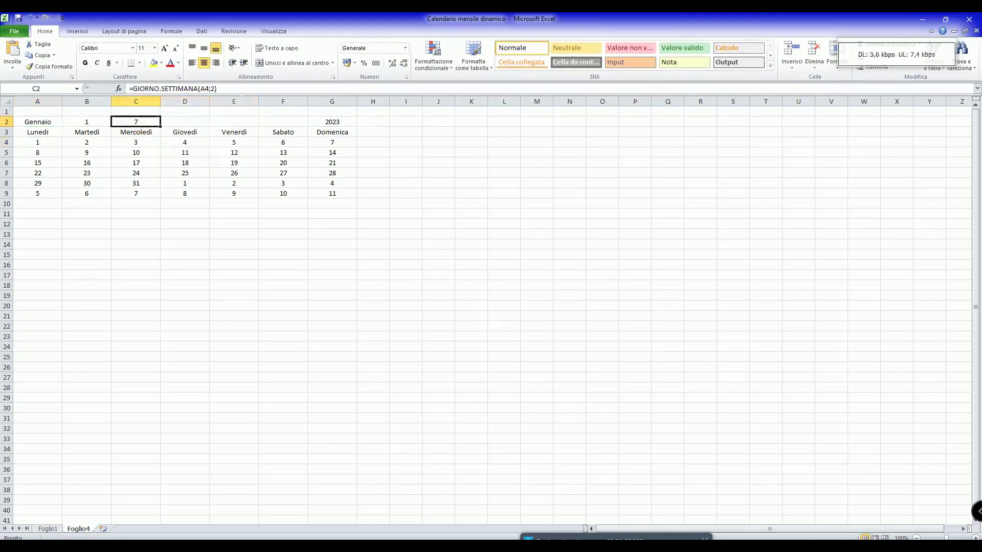
left_click(204, 88)
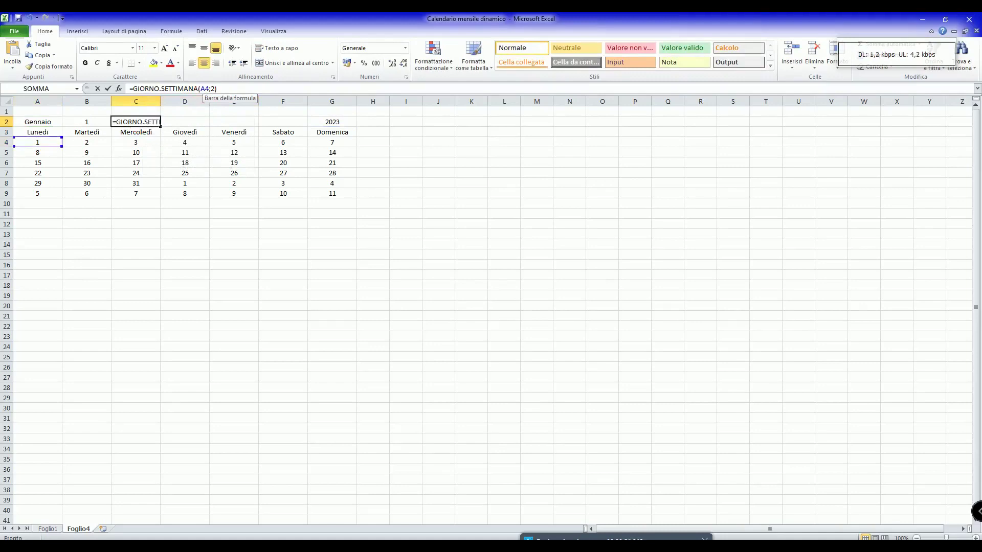
double_click(204, 89)
right_click(205, 88)
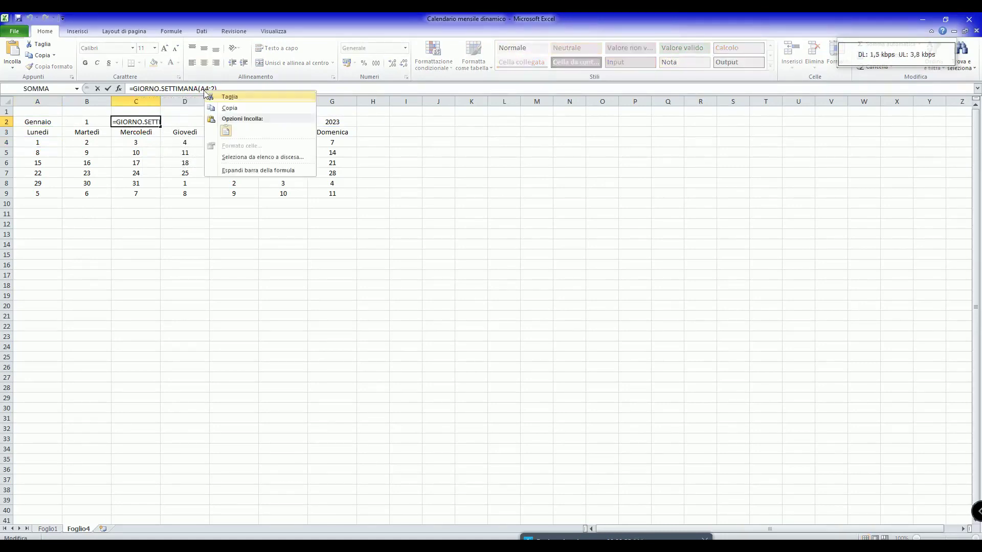
left_click(225, 131)
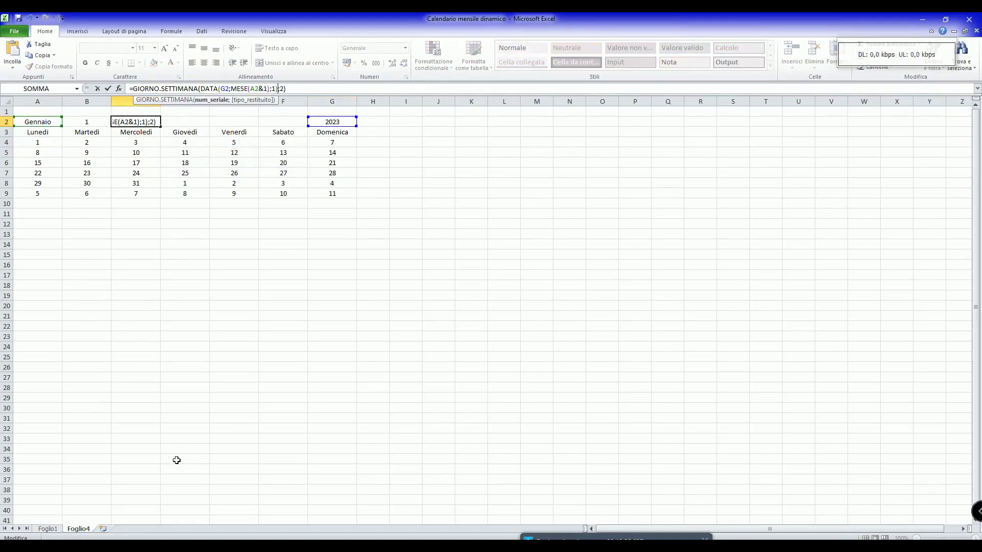
key("Return")
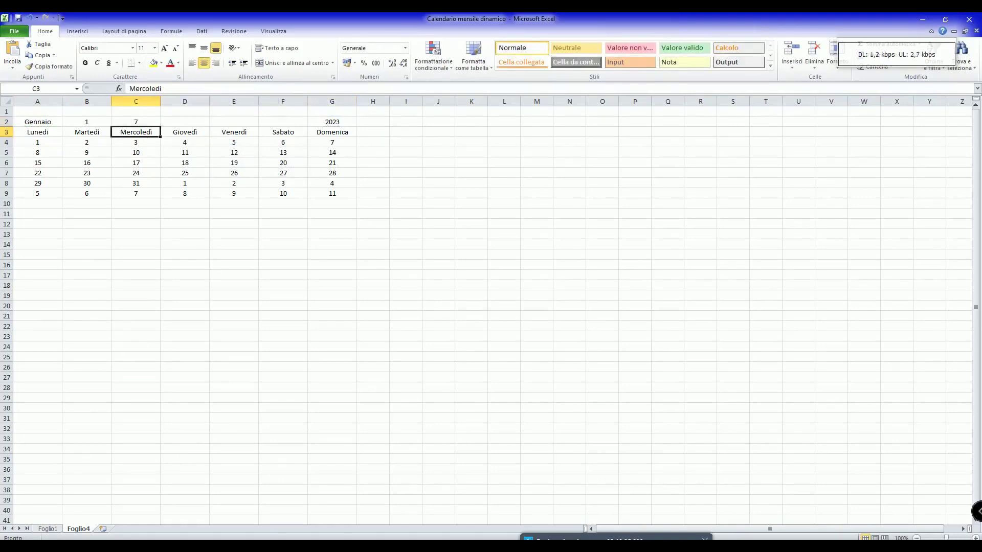
left_click(135, 123)
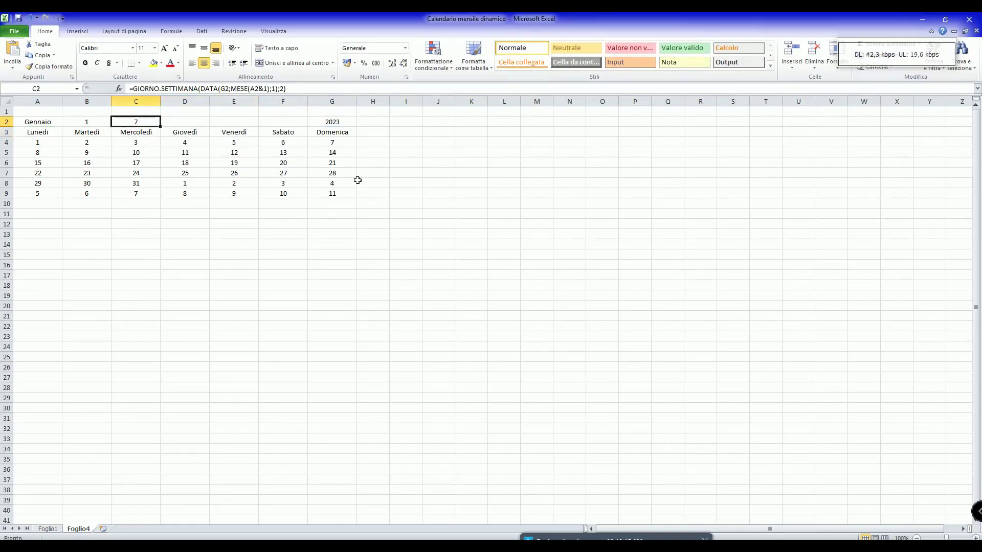
left_click(83, 296)
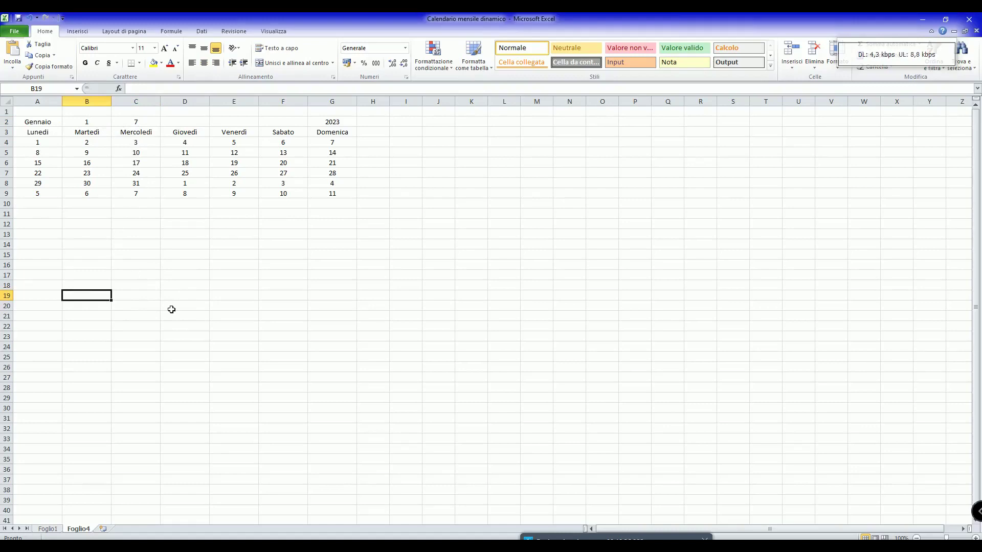
left_click(145, 125)
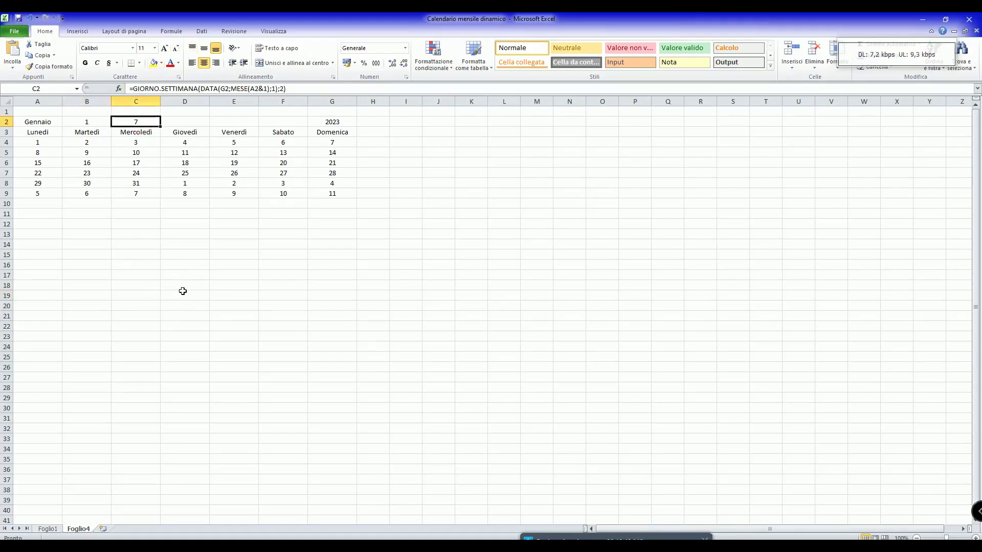
left_click(46, 147)
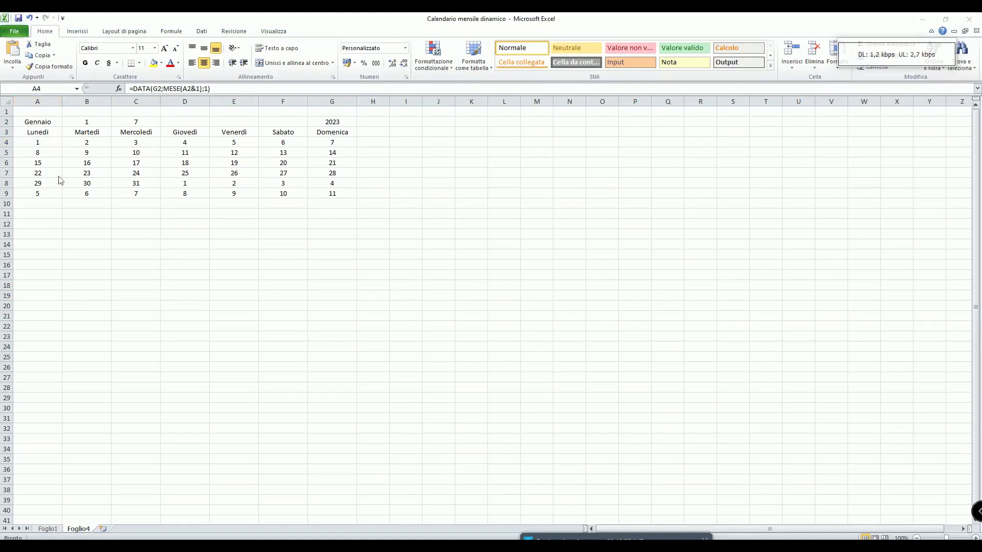
left_click(47, 143)
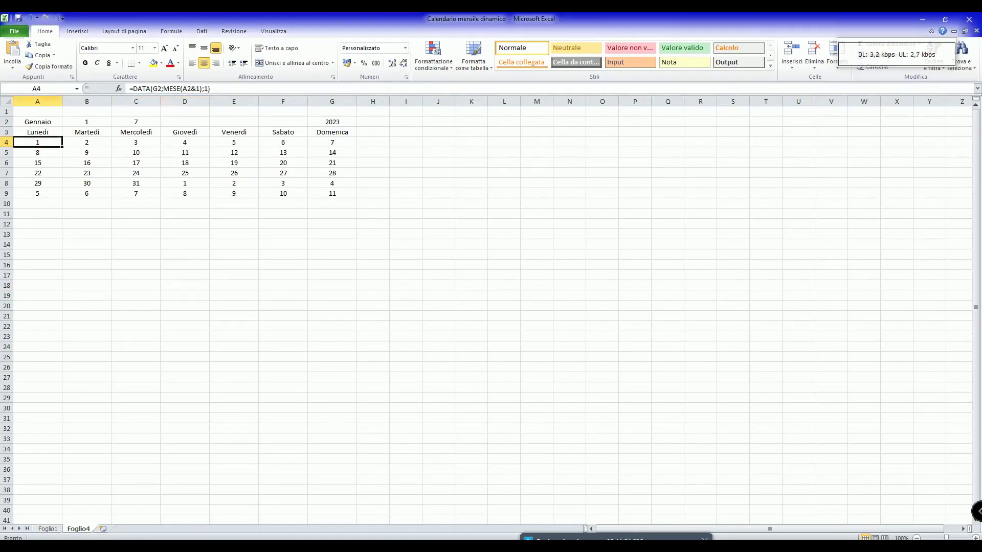
key("F2")
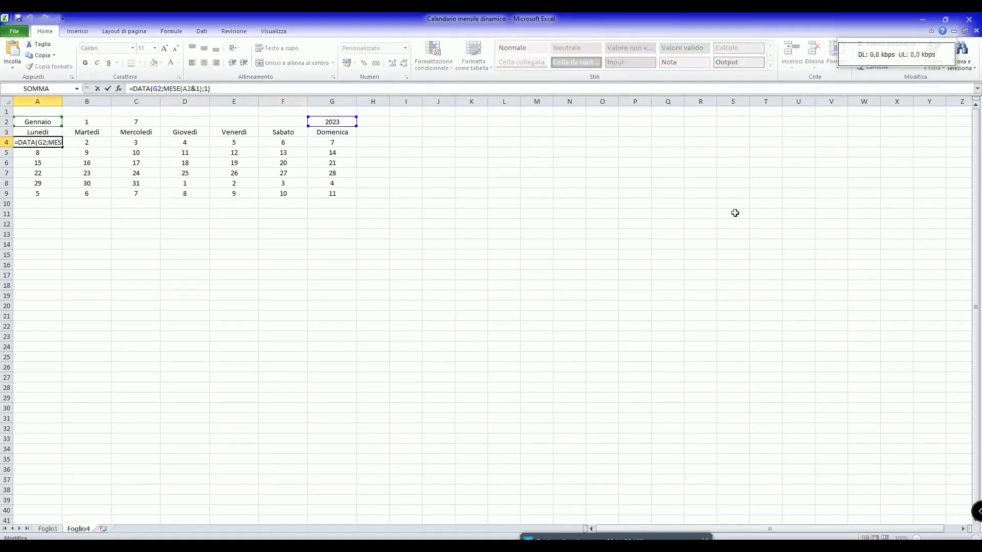
type("-")
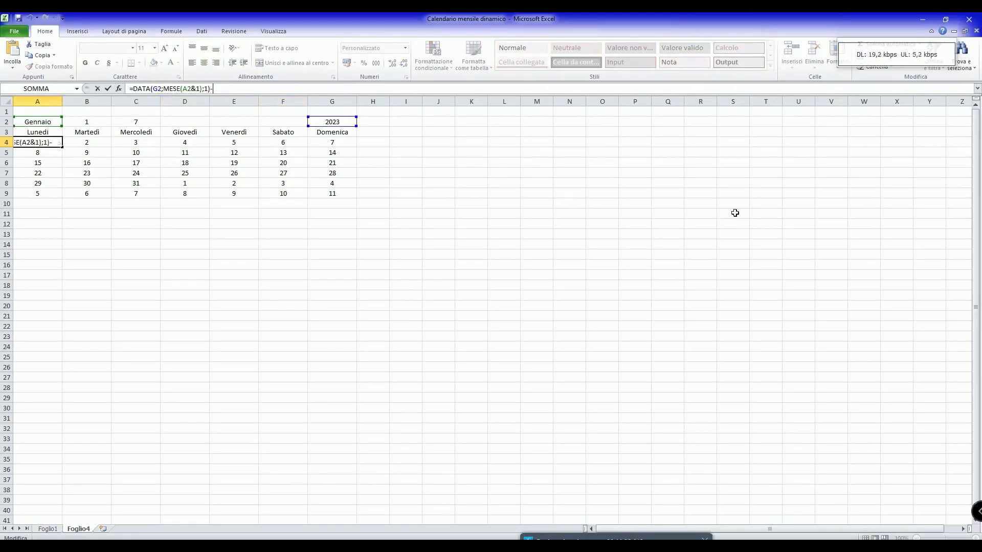
key("Escape")
Copy the expression GIORNO.SETTIMANA(DATA(G2;MESE(A2&1);1);2), without the equals sign, from the formula in cell C2
left_click(144, 126)
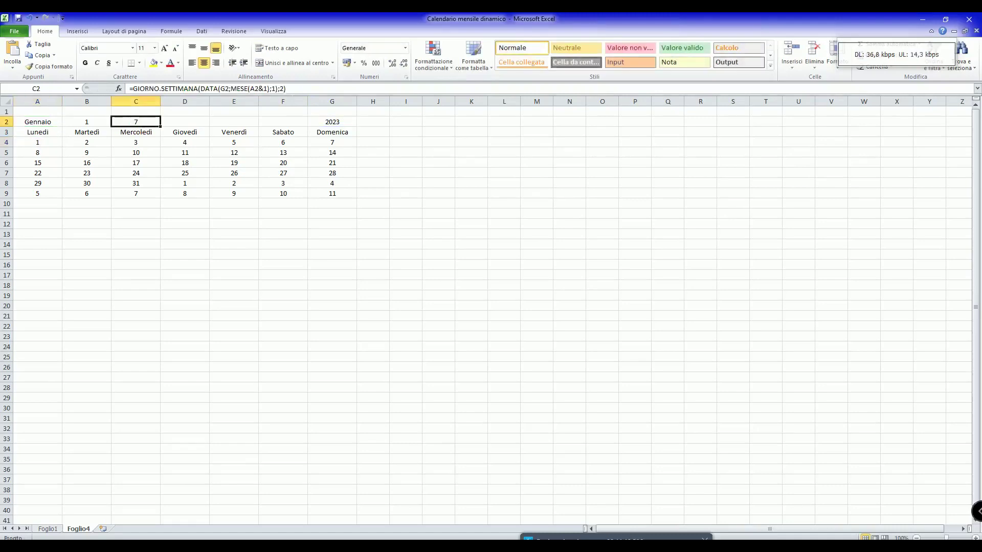
left_click(285, 89)
left_click_drag(285, 88, 143, 89)
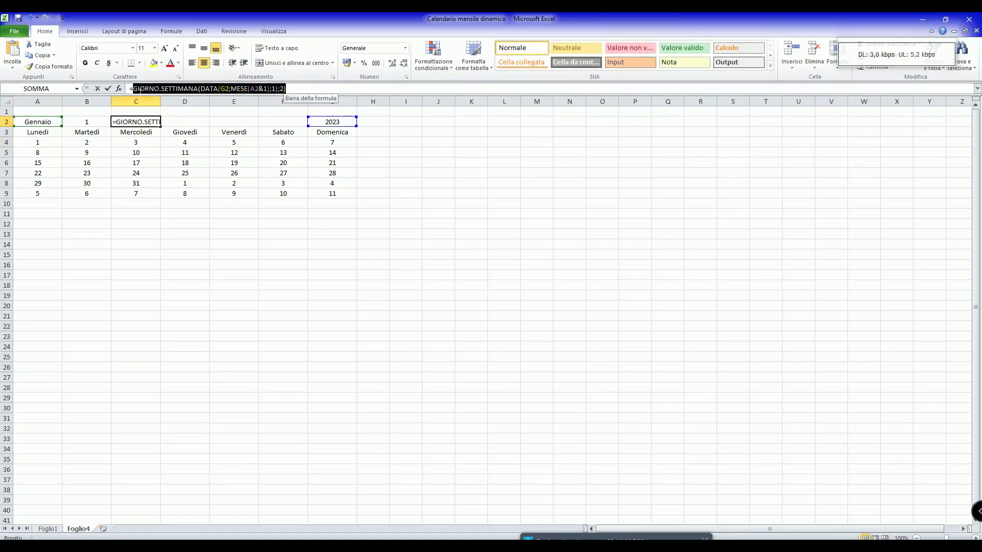
right_click(143, 91)
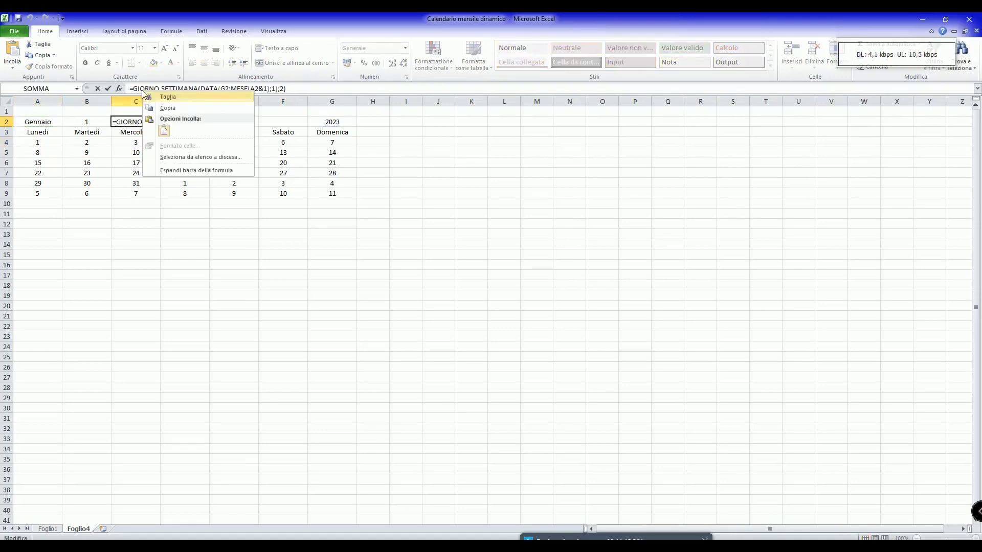
left_click(168, 109)
key("Escape")
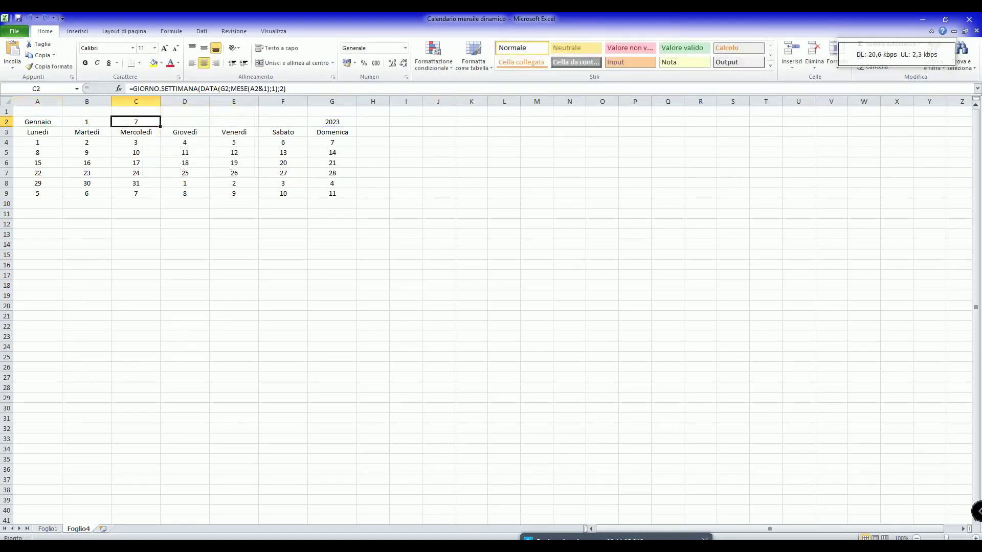
Extend the formula in cell A4 to =DATA(G2;MESE(A2&1);1)-(GIORNO.SETTIMANA(DATA(G2;MESE(A2&1);1);2)-1)
left_click(45, 145)
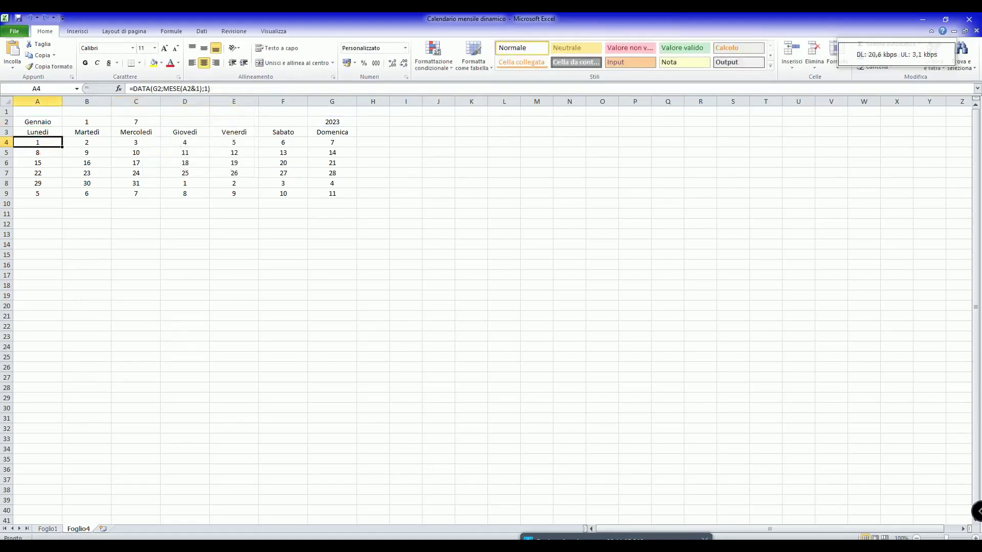
left_click(210, 88)
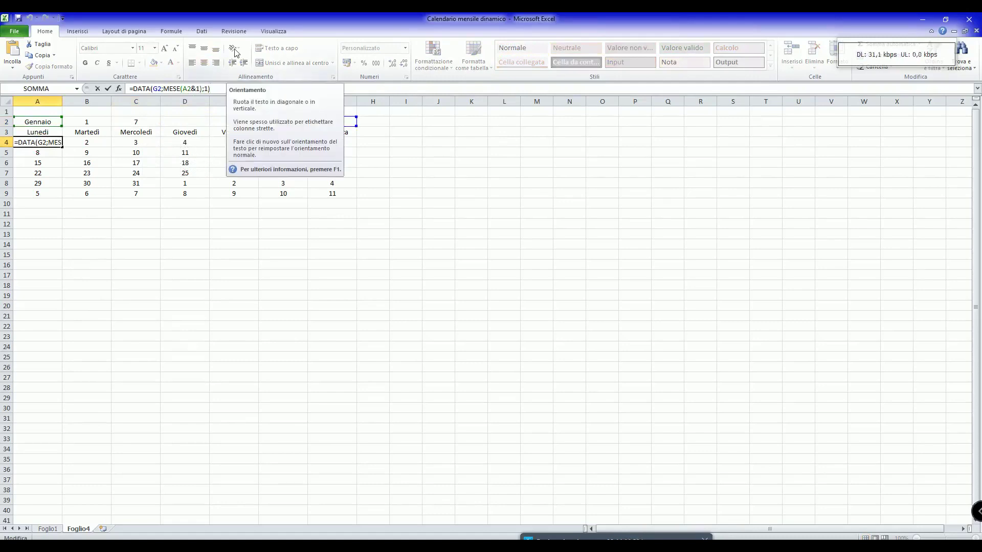
type("-(")
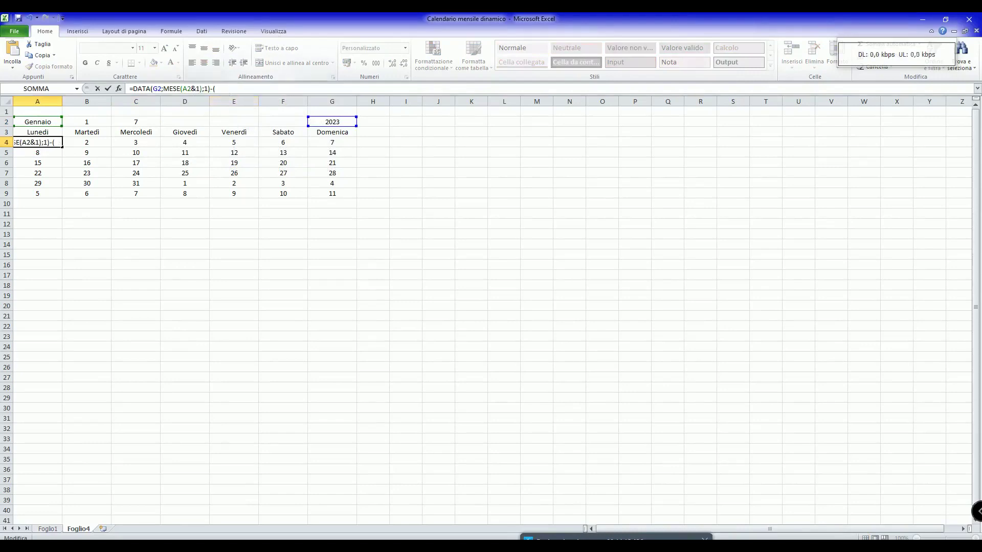
right_click(227, 90)
left_click(248, 131)
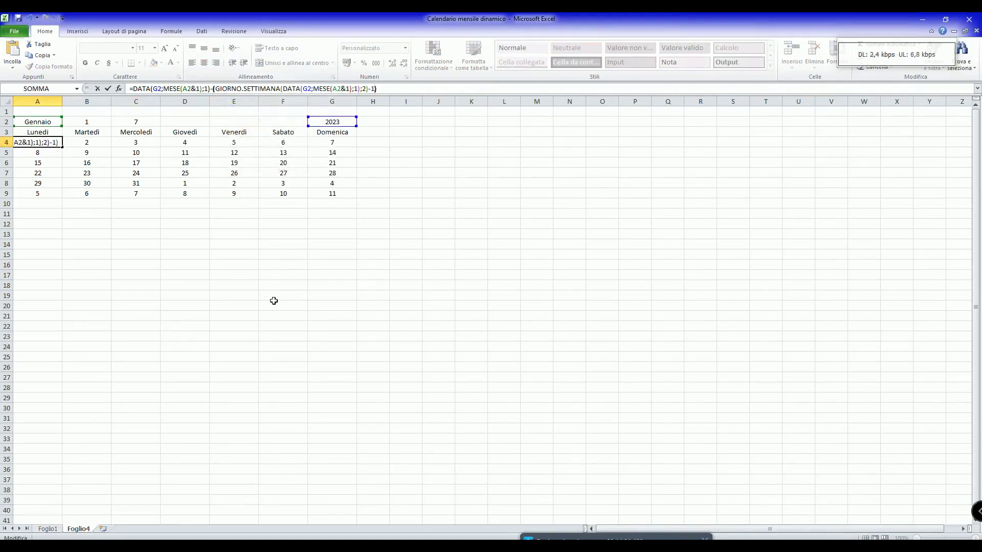
key("Return")
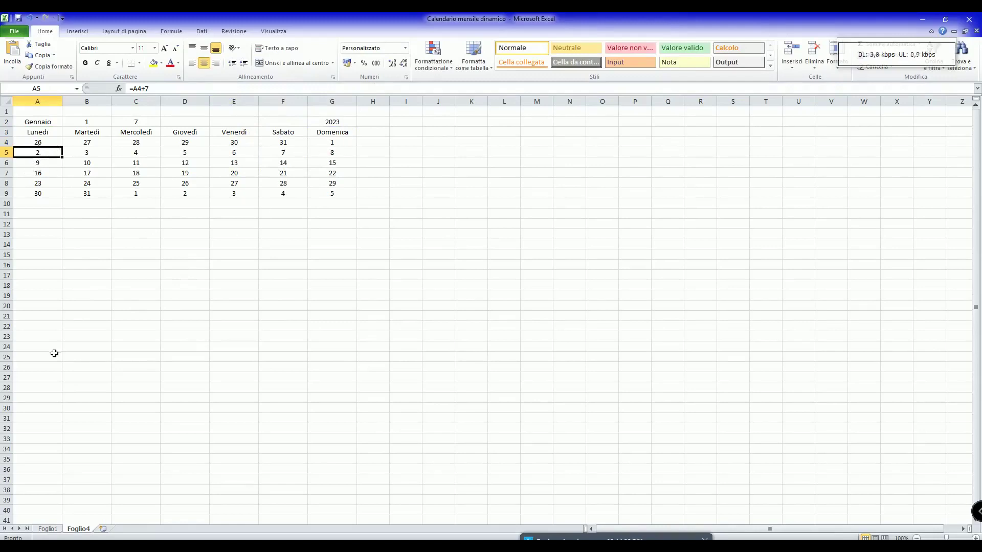
left_click(141, 337)
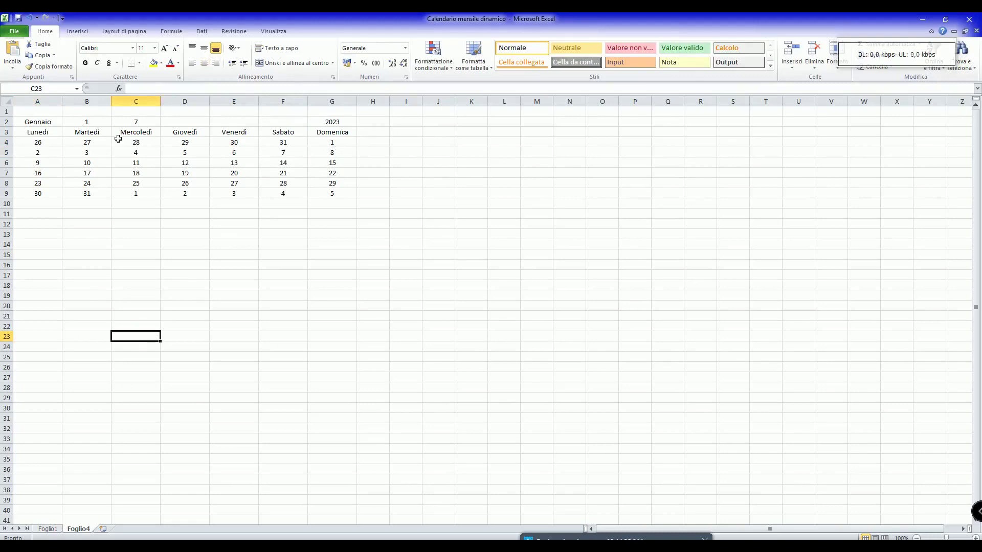
Choose Marzo as the month in cell A2 to test the date grid's weekday alignment
left_click(51, 121)
left_click(67, 122)
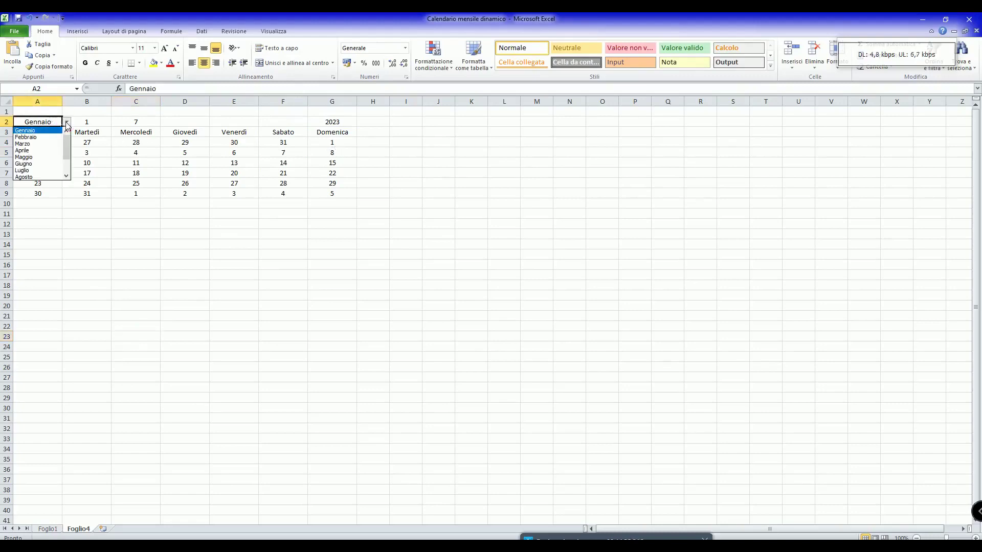
left_click(32, 144)
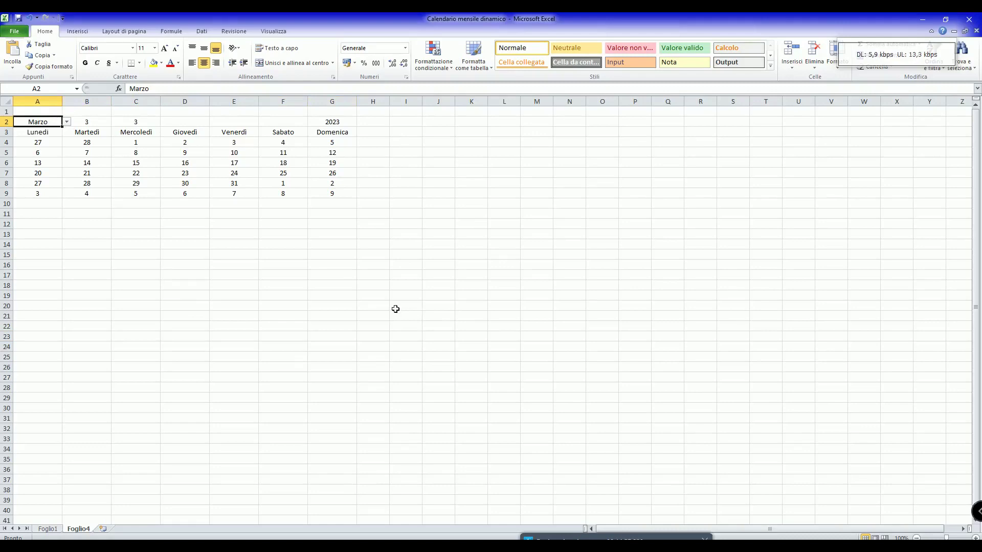
left_click(300, 320)
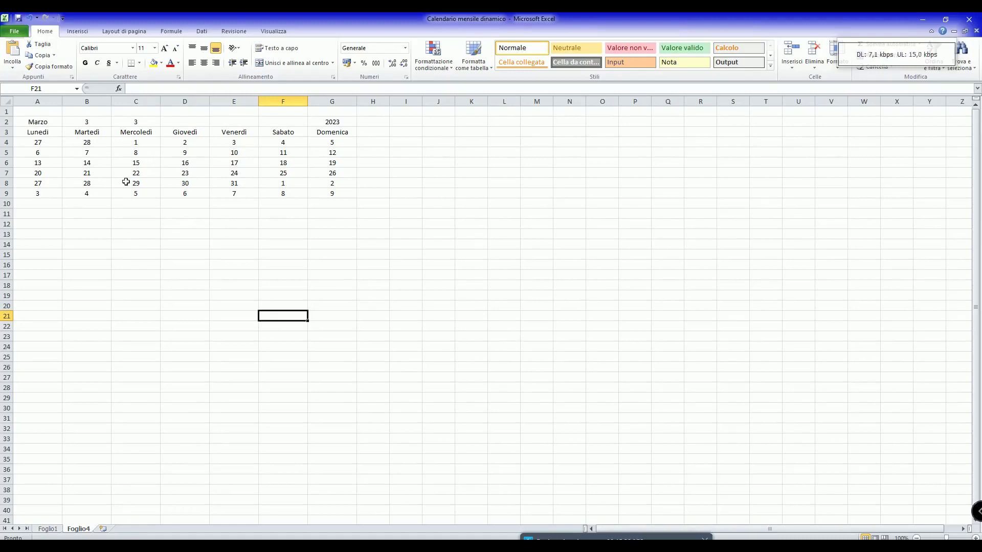
left_click(92, 174)
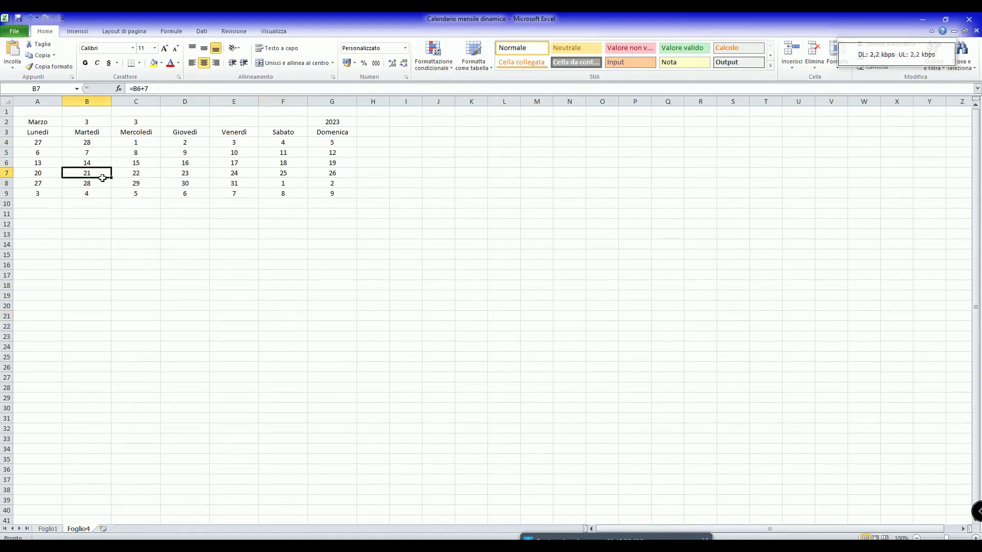
left_click(89, 255)
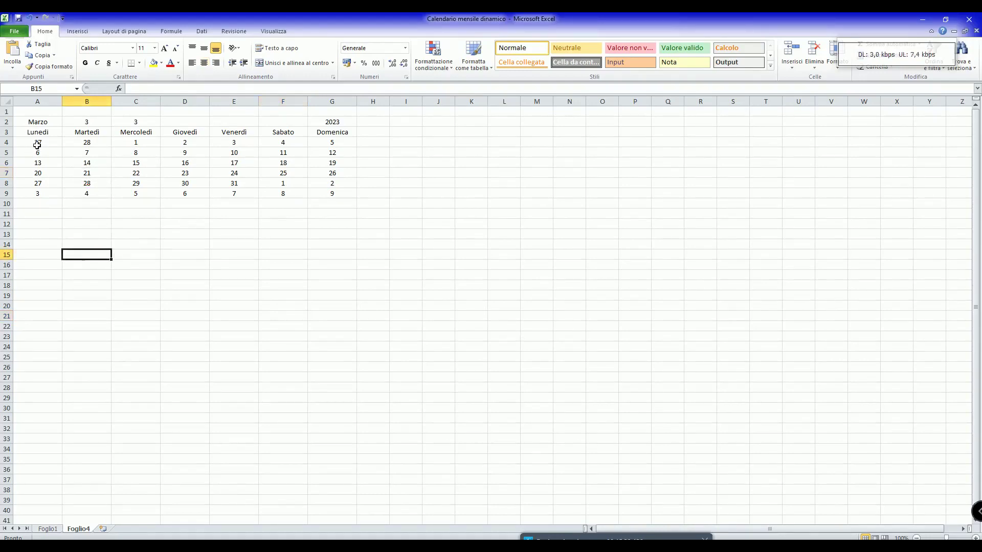
Create a new conditional formatting rule for the date grid A4:G9 that uses a formula to determine the cells to format
left_click_drag(38, 147, 328, 195)
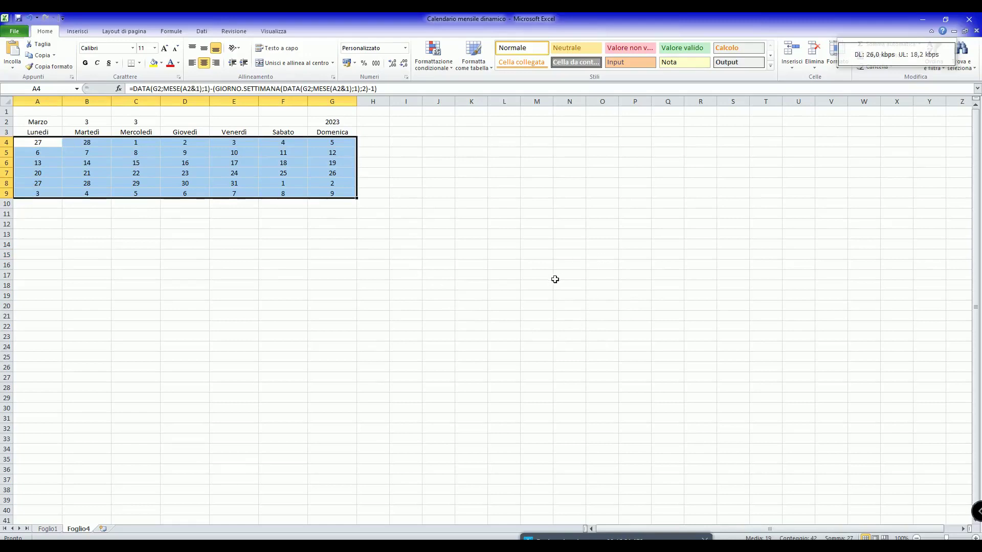
left_click(452, 70)
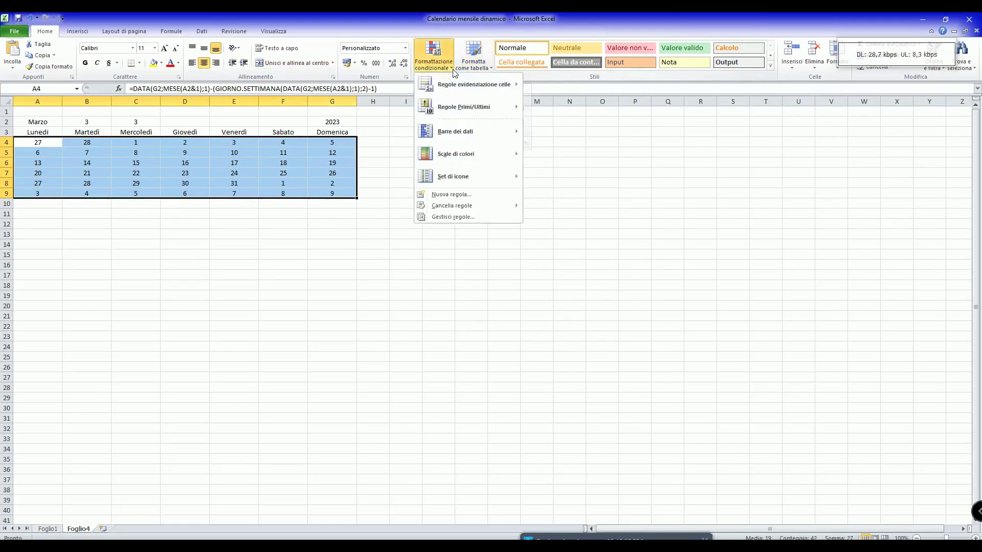
left_click(447, 196)
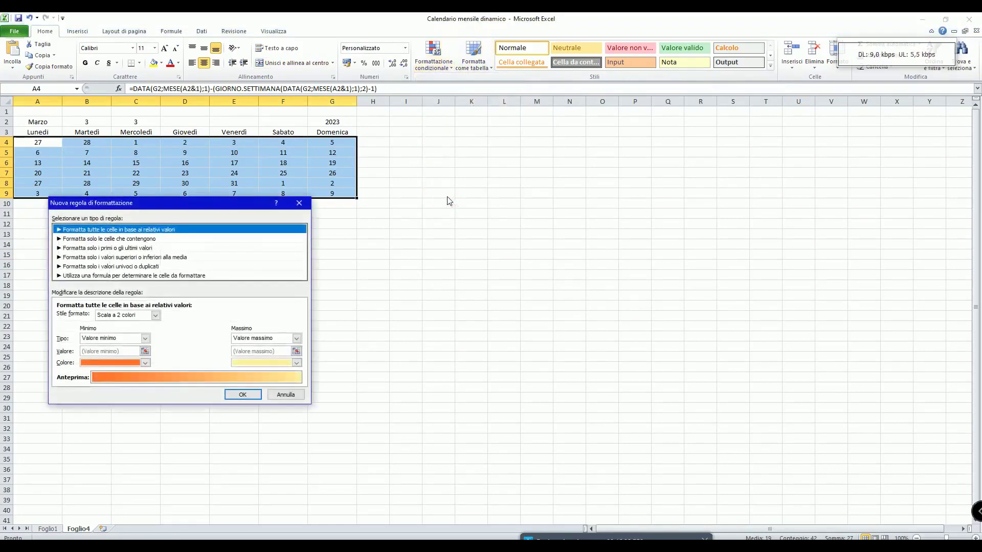
left_click(145, 278)
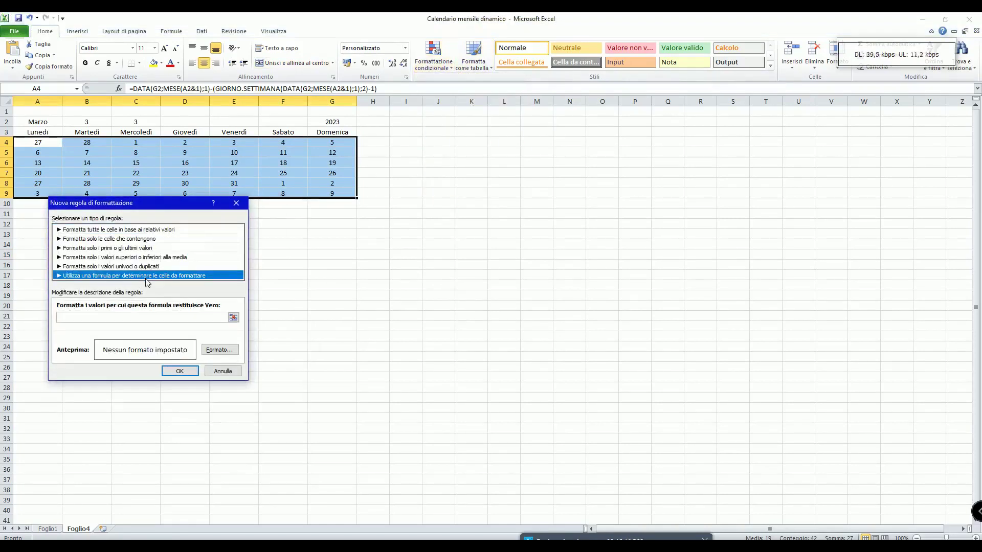
left_click(114, 317)
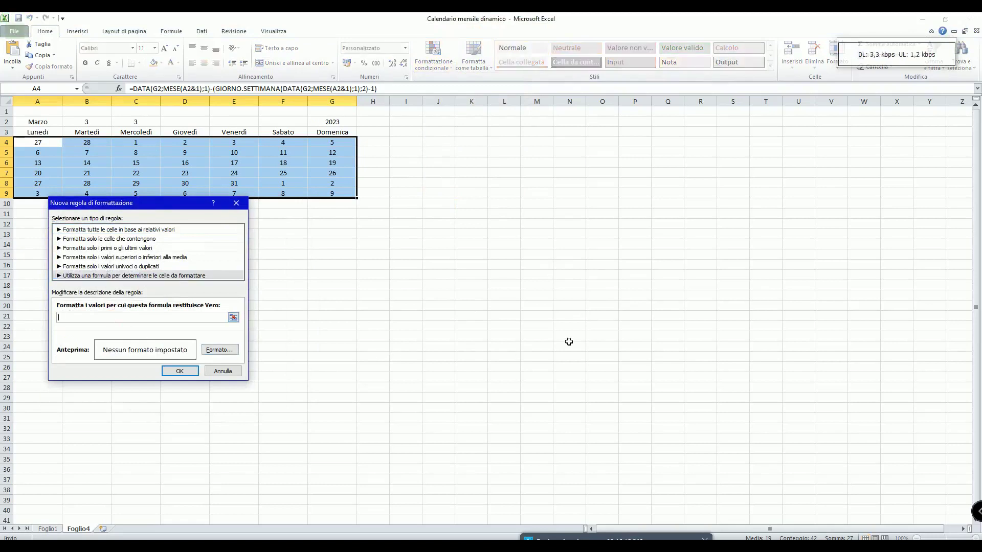
Enter =mese(A4)<>mese($A$2&1) as the formula of the new conditional formatting rule
type("=m")
type("(")
left_click(43, 147)
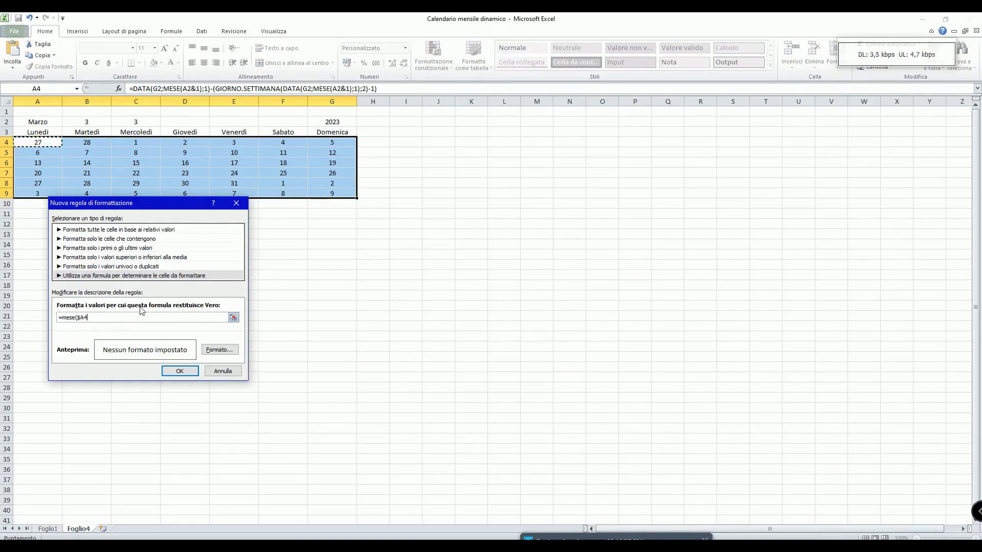
key("F4")
key("F4")
type(")")
type("mese(")
left_click(42, 125)
type(")")
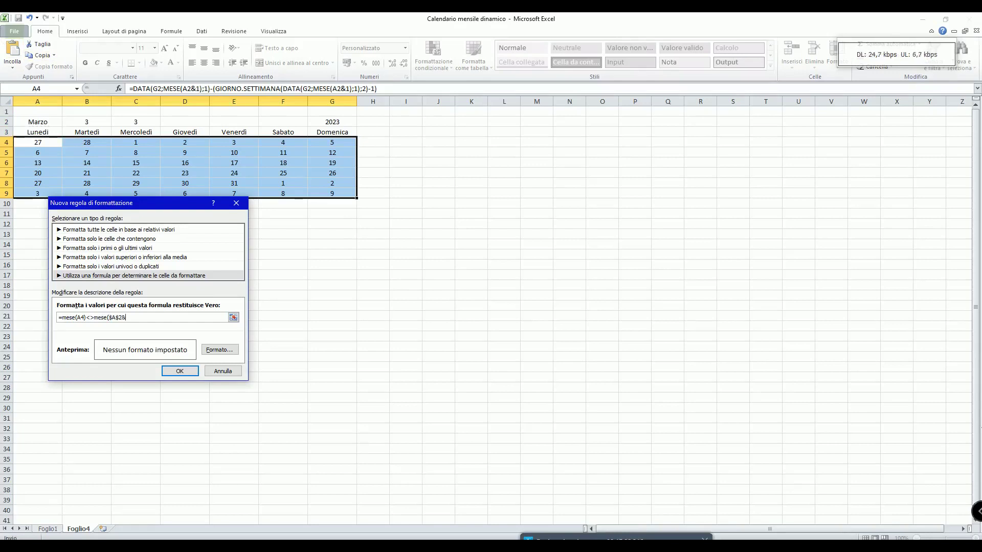
type("1)")
Set the rule's font format to bold (Grassetto) with the custom colour RGB 220, 230, 241
left_click(223, 355)
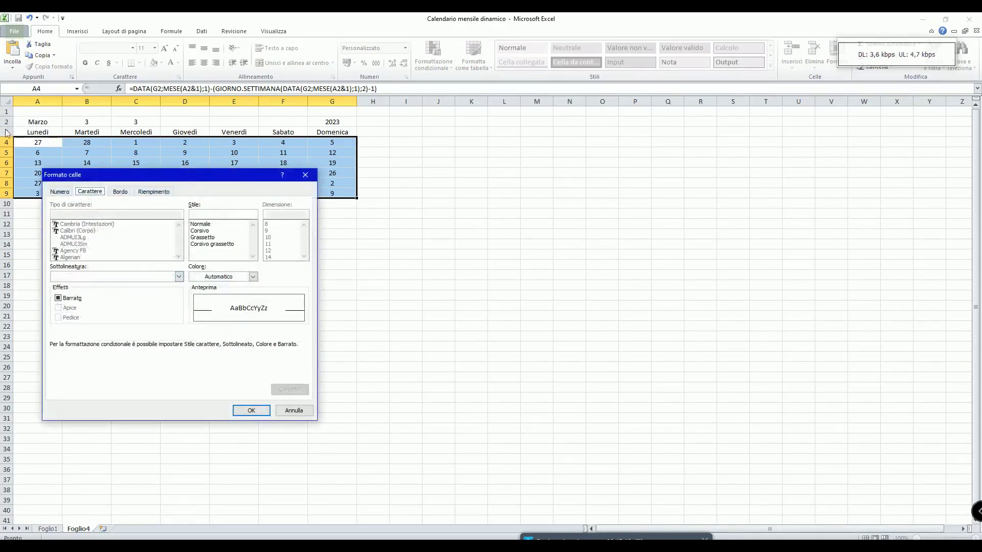
left_click(196, 239)
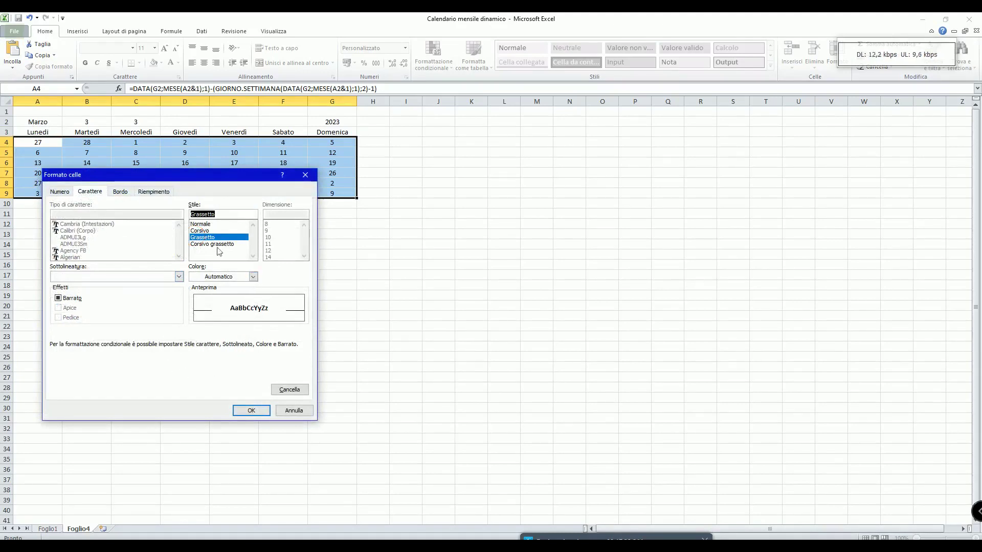
left_click(252, 276)
left_click(222, 391)
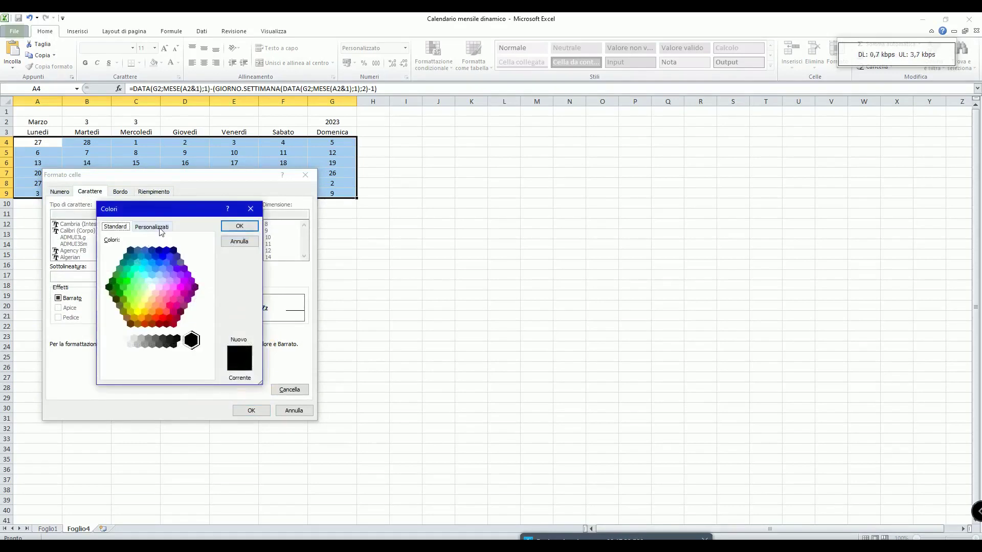
left_click(161, 232)
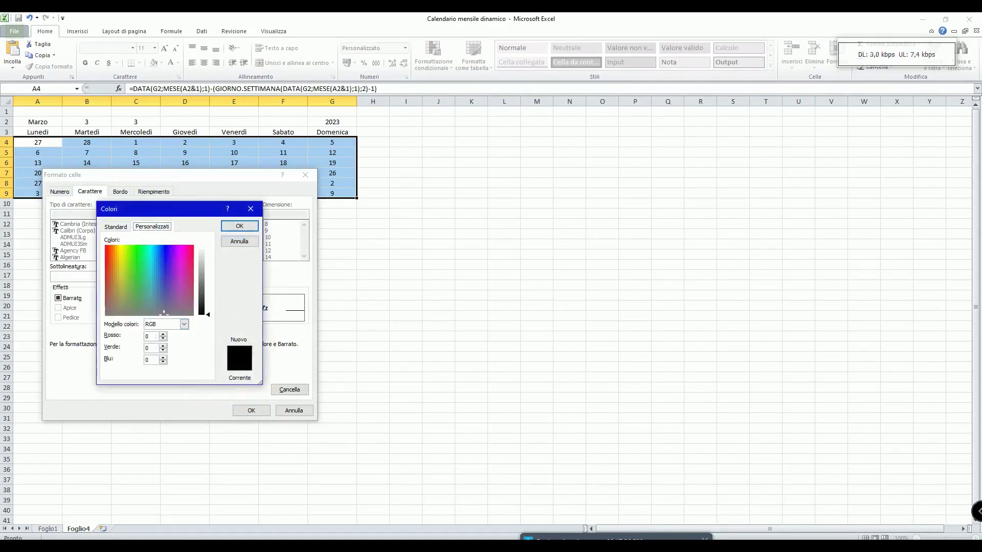
left_click(151, 336)
type("230")
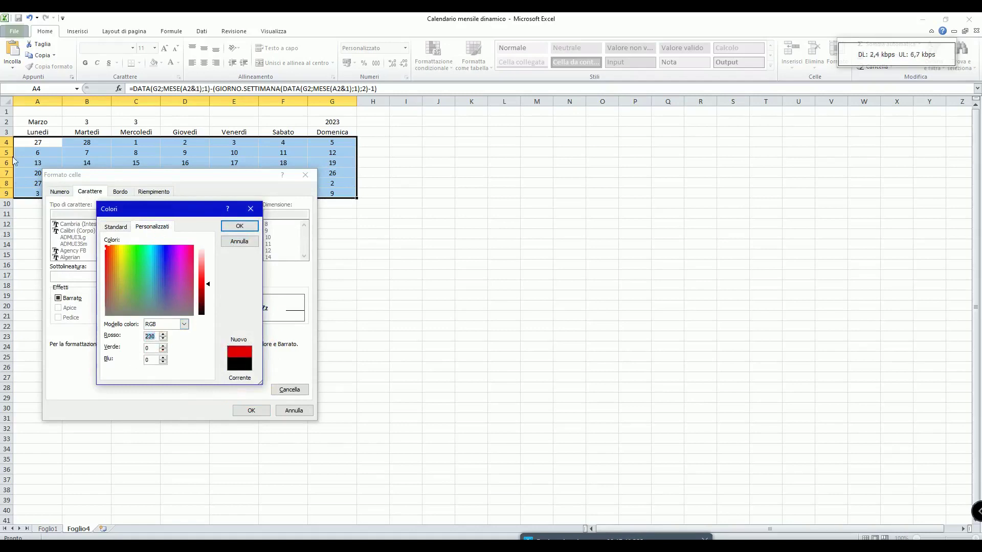
type("220")
type("230")
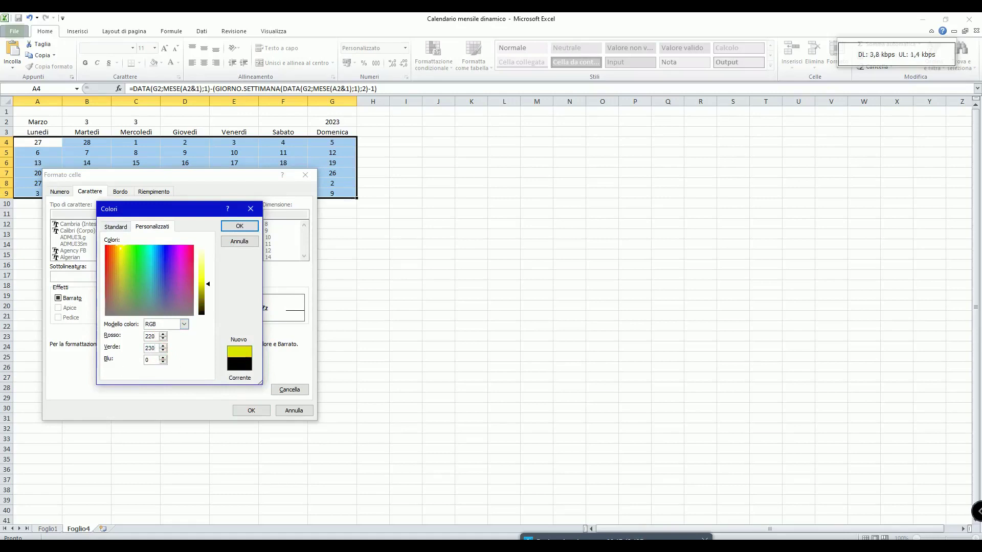
type("241")
left_click(239, 226)
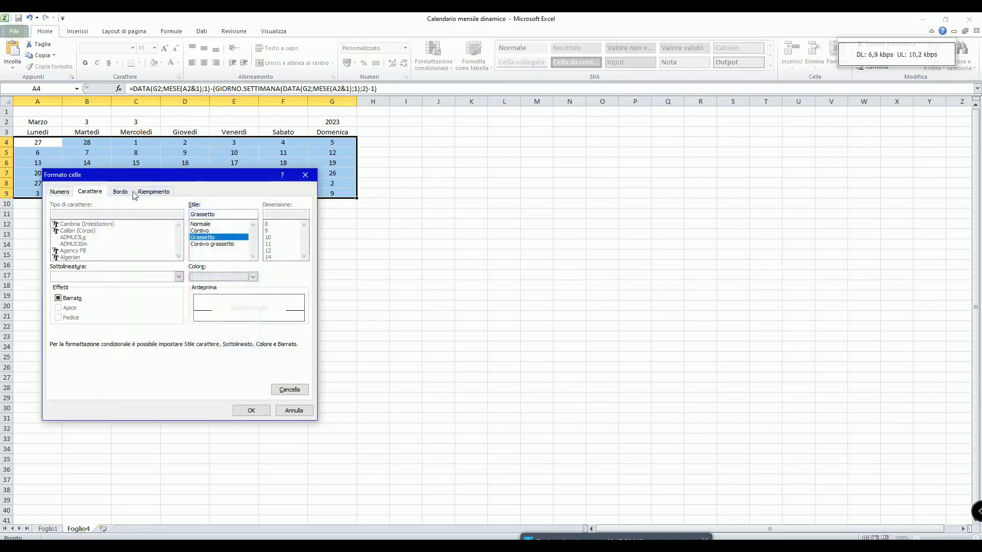
Give the rule a custom background fill of RGB 220, 230, 241 and apply the rule to the date grid
left_click(155, 193)
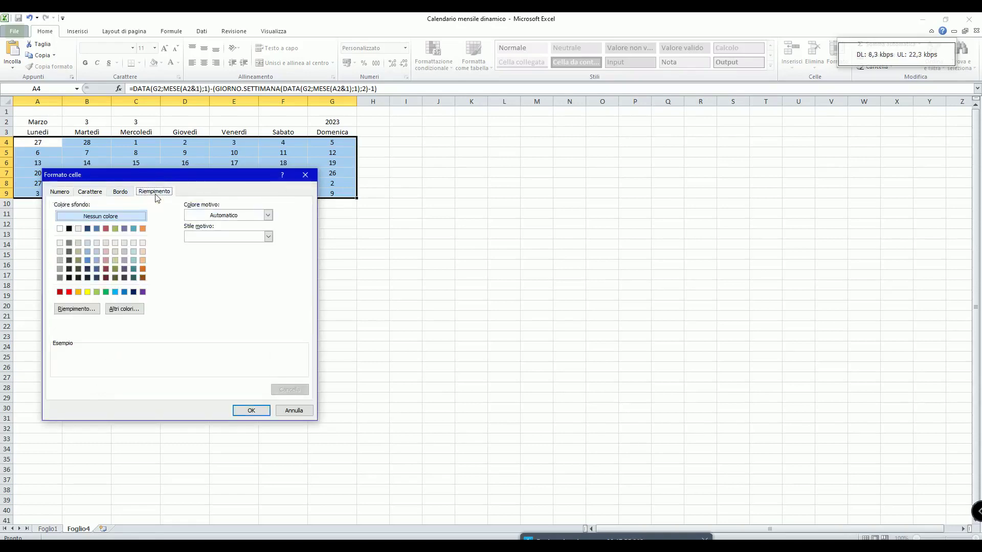
left_click(127, 309)
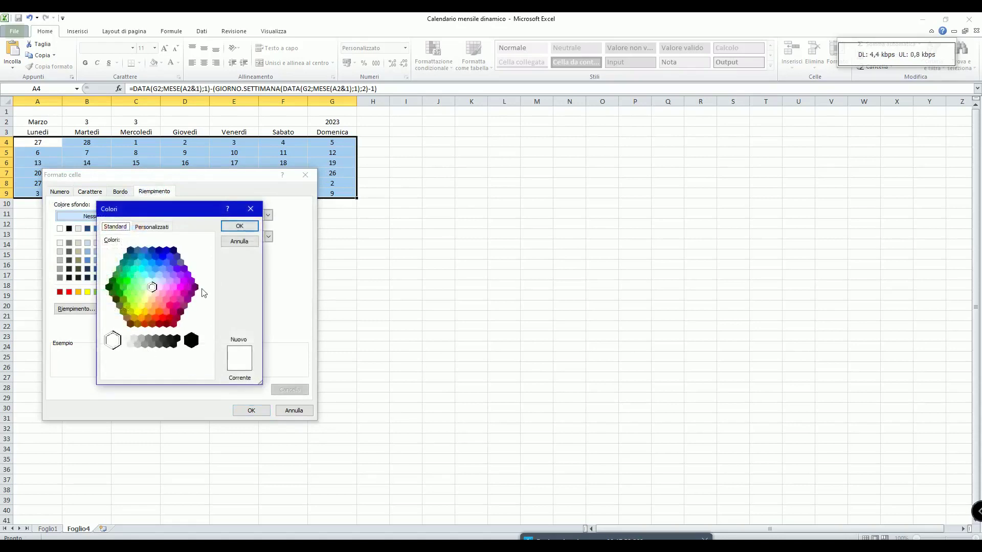
left_click(152, 227)
double_click(156, 335)
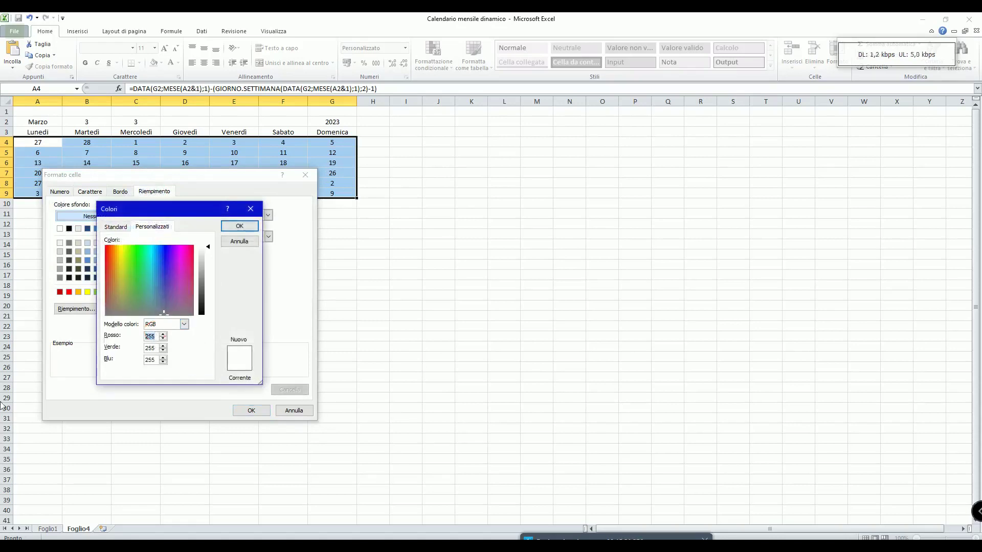
type("220")
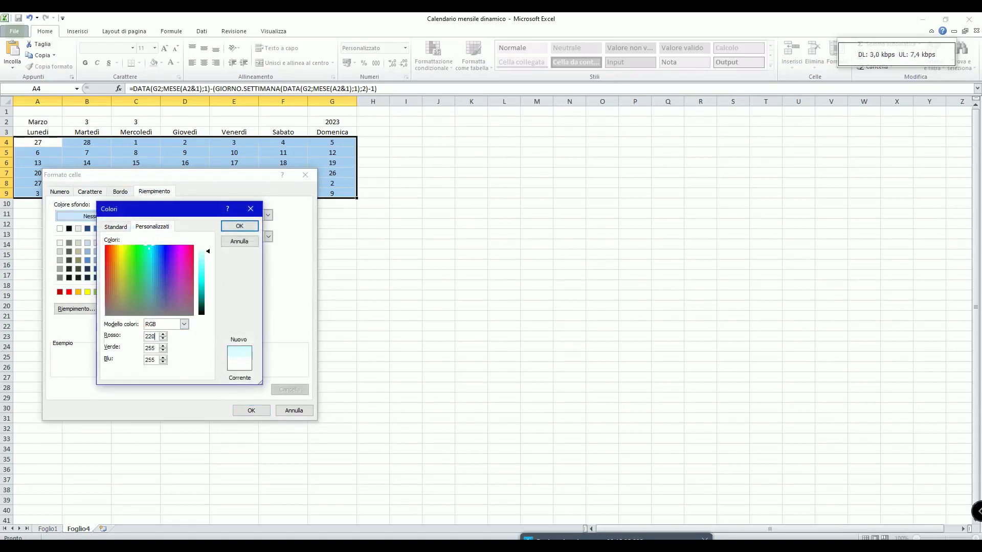
double_click(150, 347)
type("230")
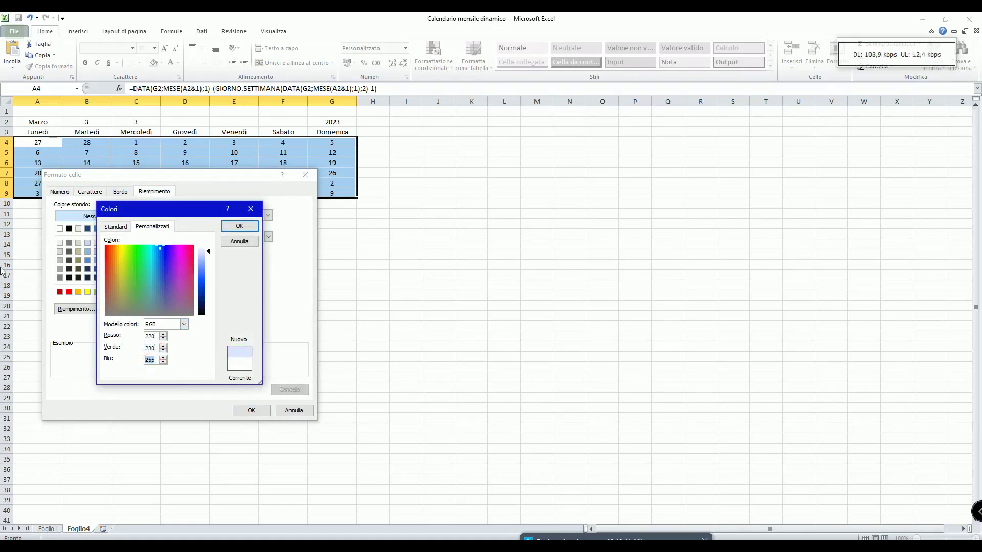
type("241")
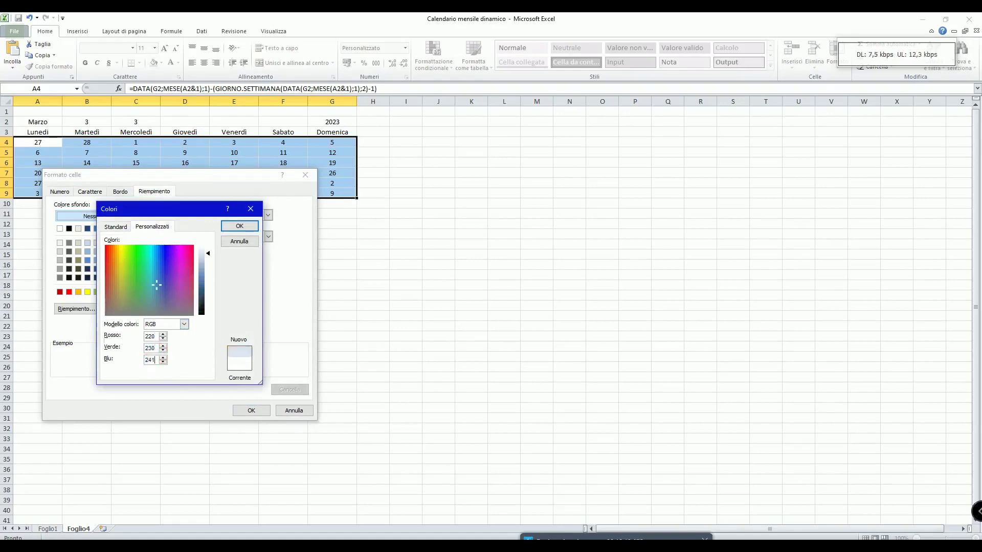
left_click(248, 227)
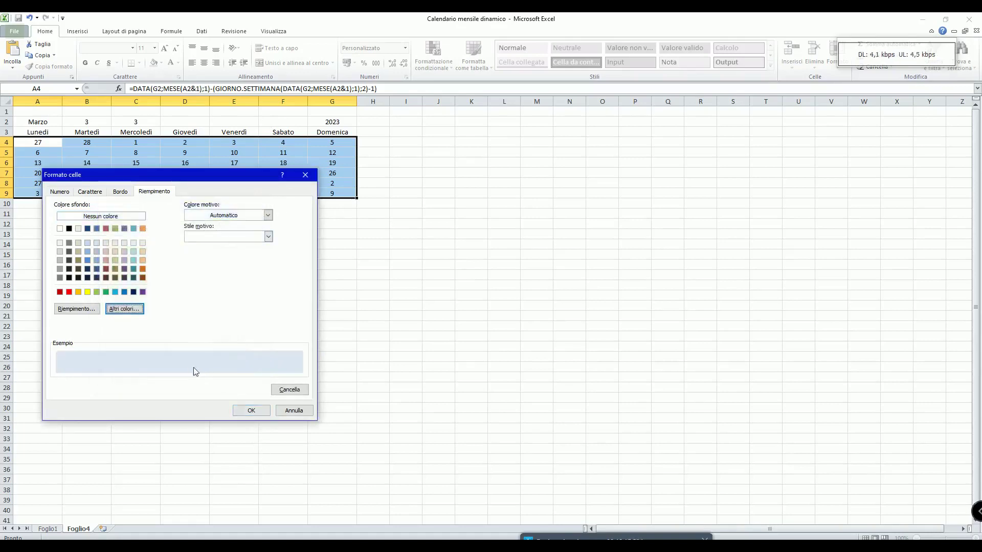
left_click(251, 411)
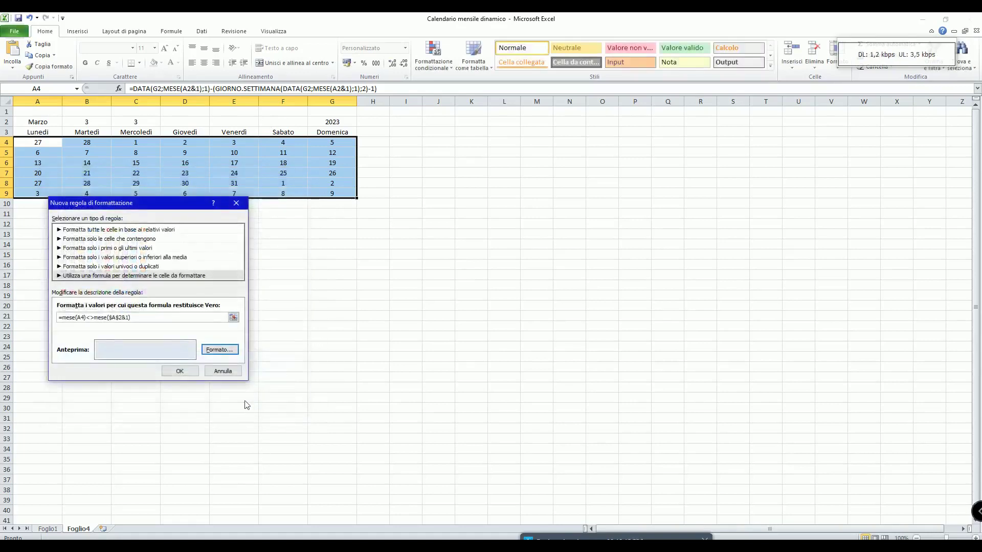
left_click(180, 371)
left_click(188, 377)
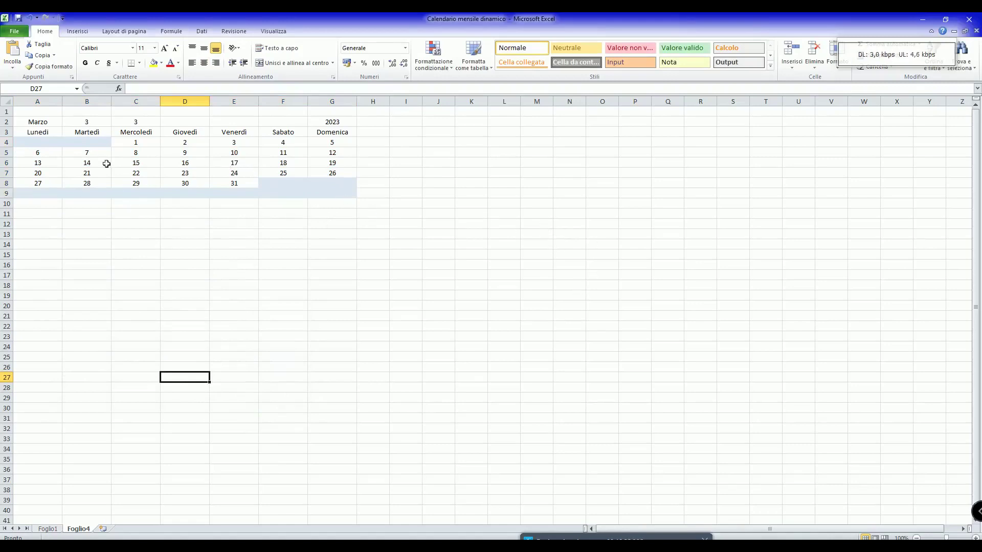
Fill the whole date grid A4:G9 with the custom colour RGB 220, 230, 241
left_click(29, 143)
left_click_drag(29, 142, 337, 193)
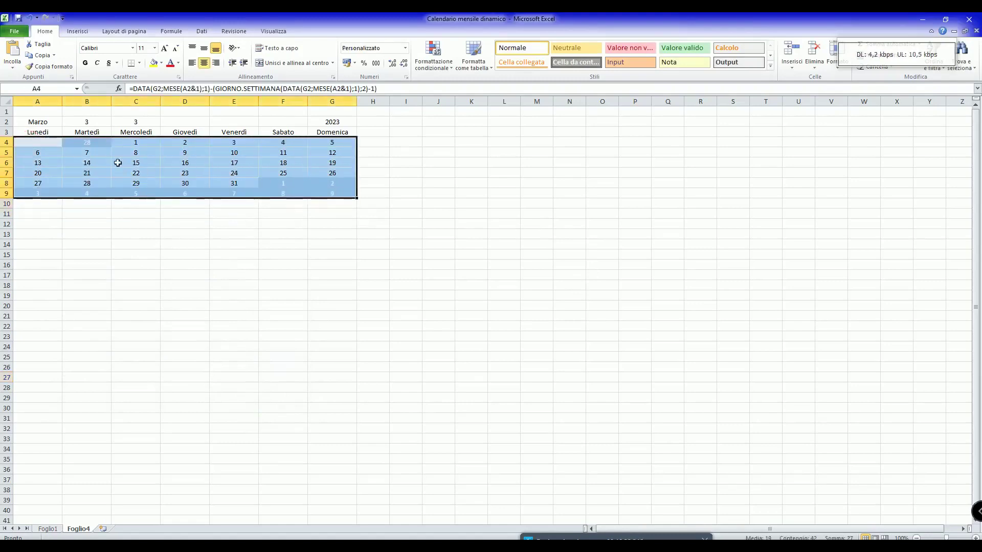
right_click(96, 145)
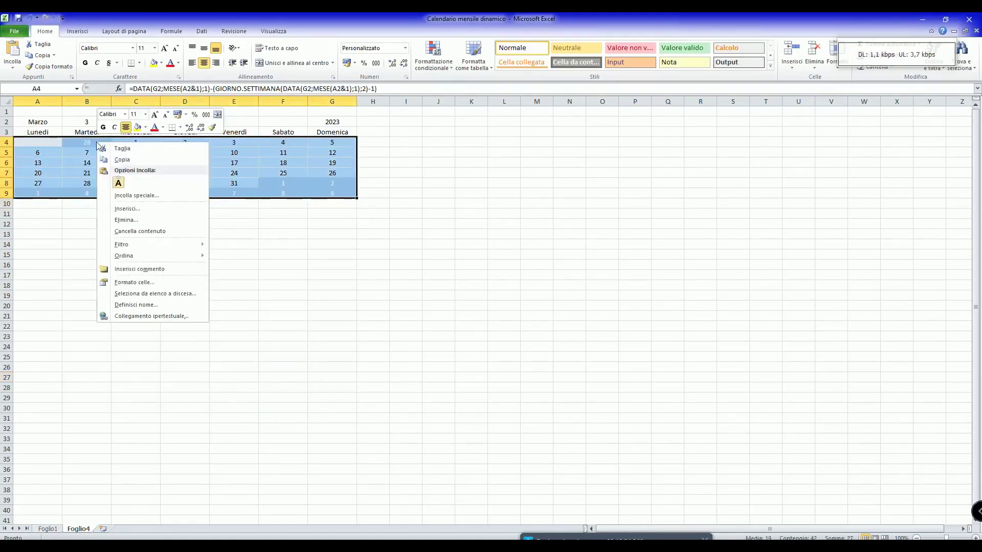
left_click(146, 131)
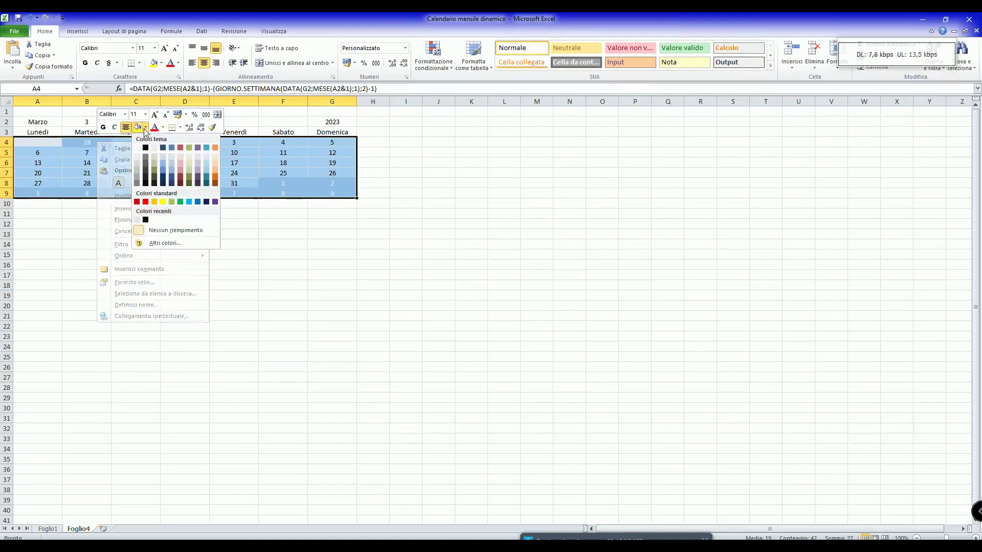
left_click(168, 244)
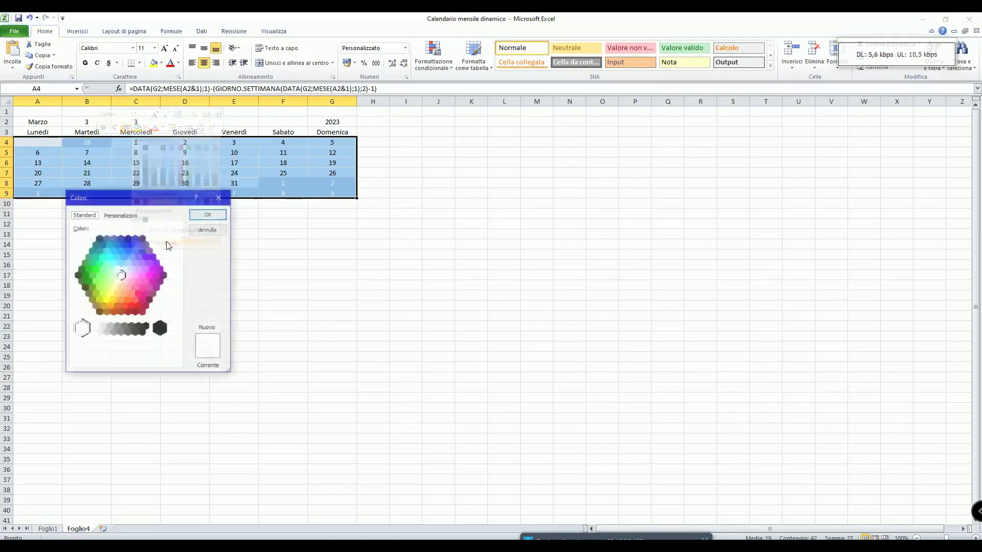
left_click(123, 215)
left_click(117, 324)
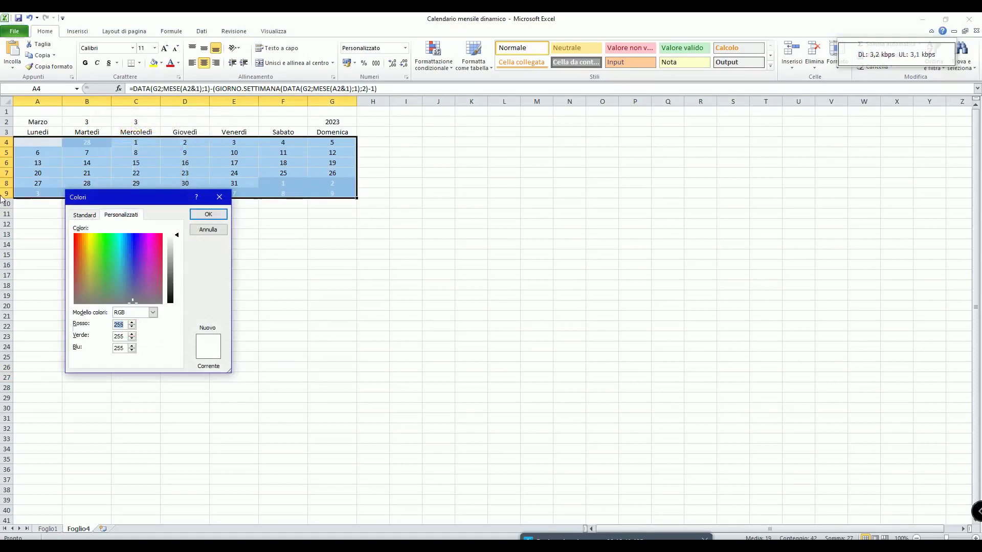
type("220")
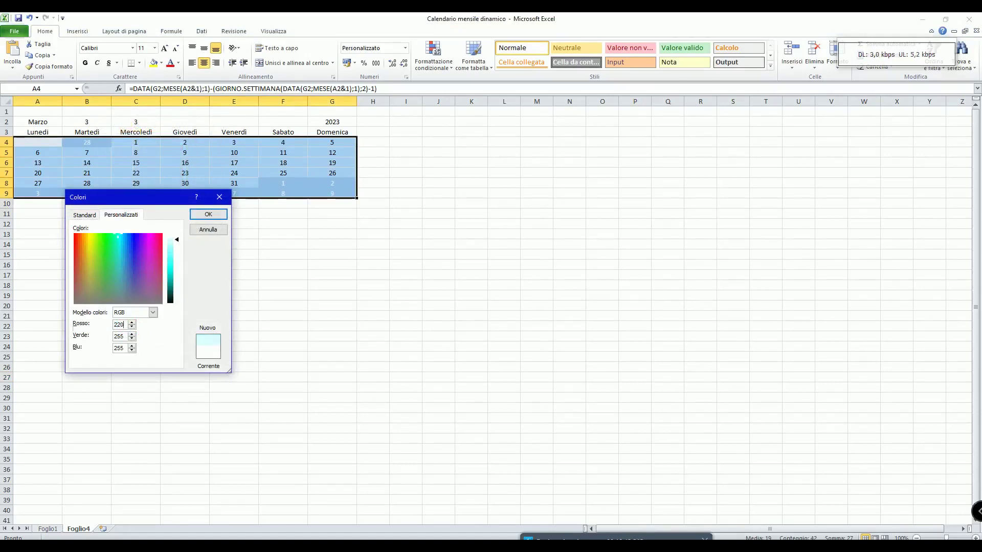
type("230")
key("shift+Home")
type("241")
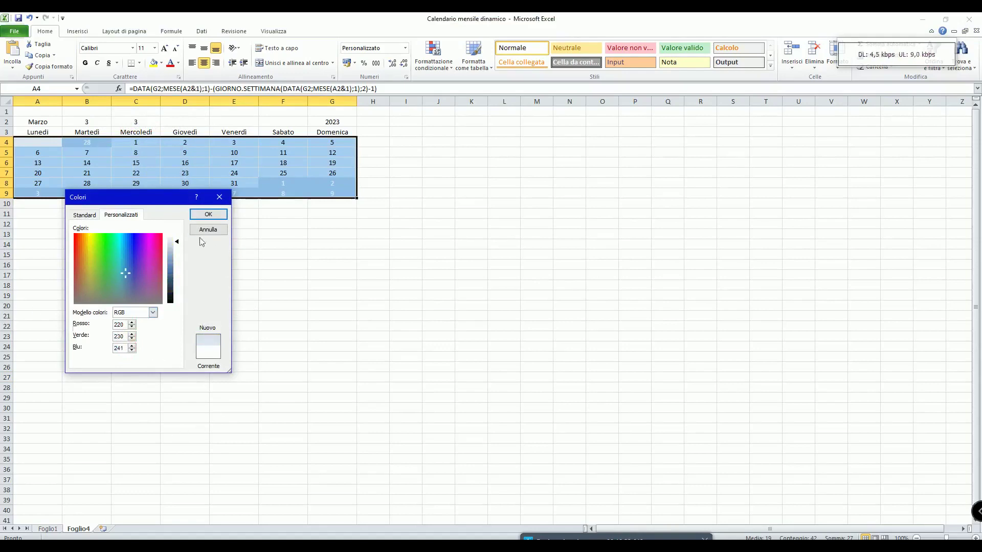
left_click(210, 215)
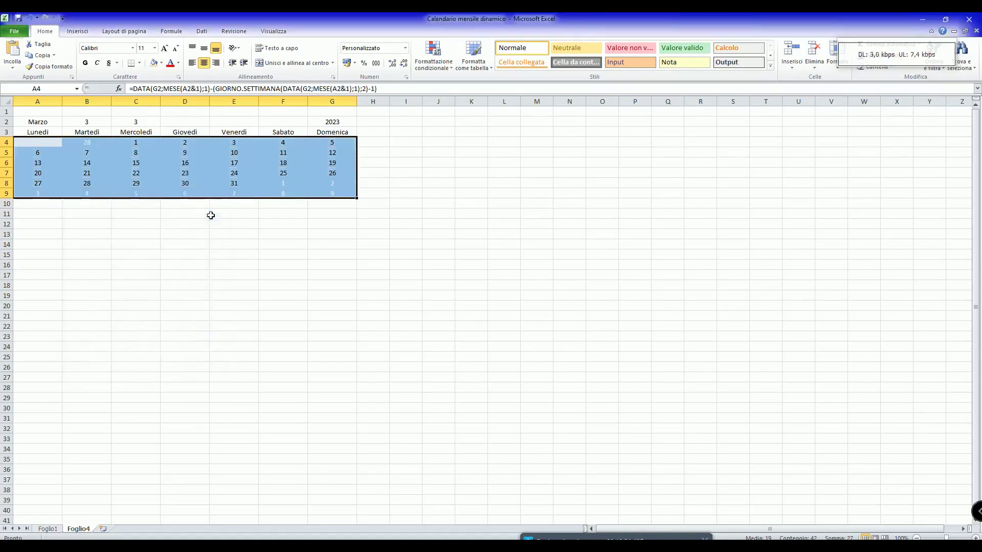
left_click(206, 264)
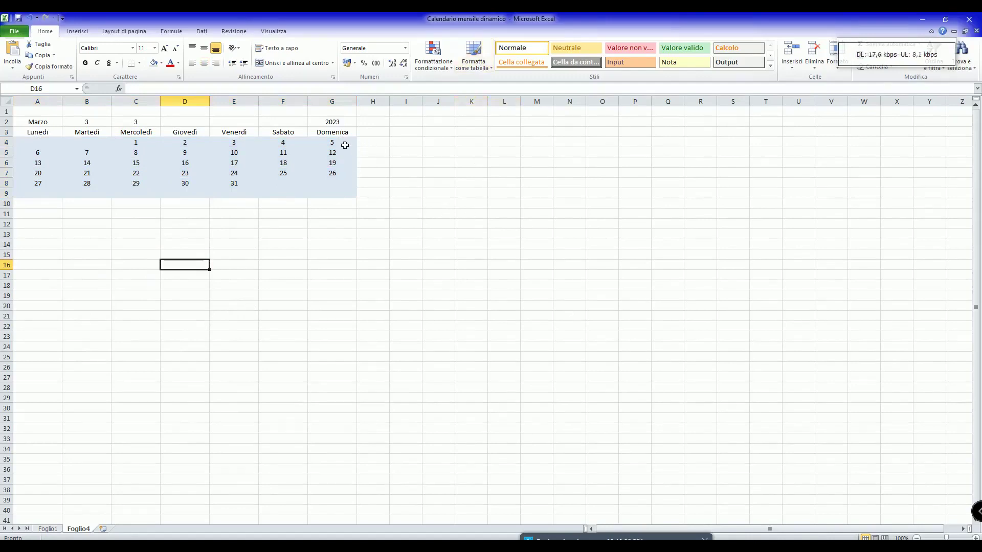
Format the Sunday cells G4:G9 with the standard light blue fill and white bold text
left_click(339, 145)
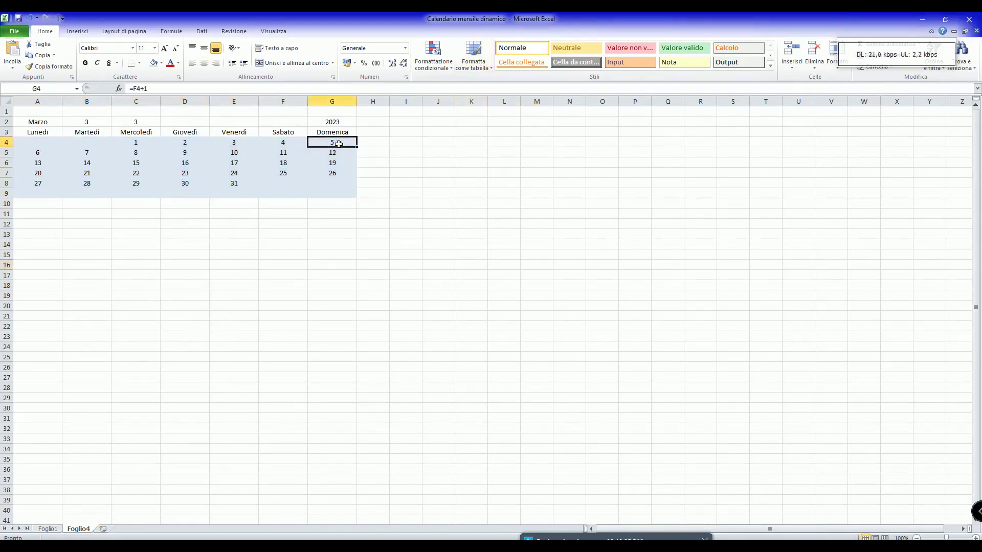
left_click_drag(338, 144, 340, 189)
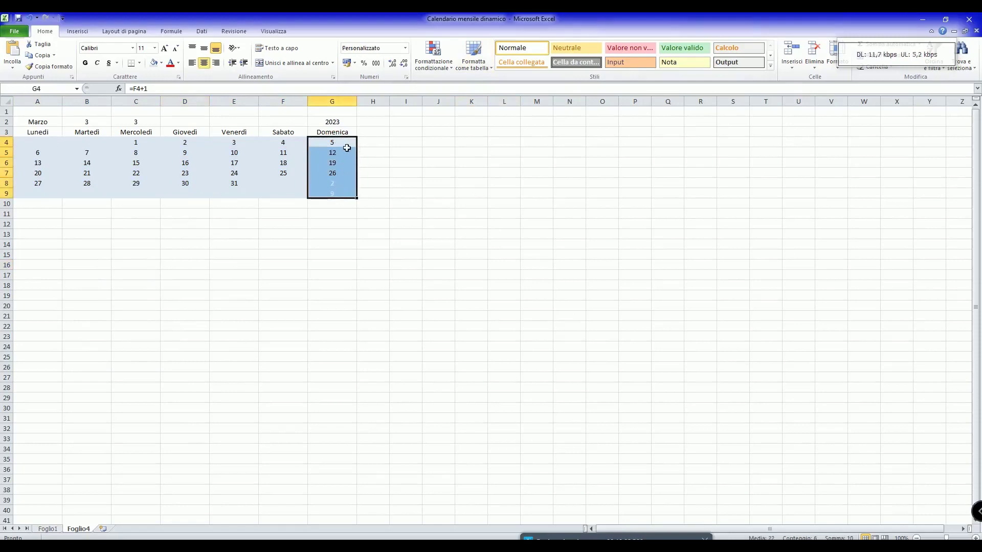
left_click(161, 63)
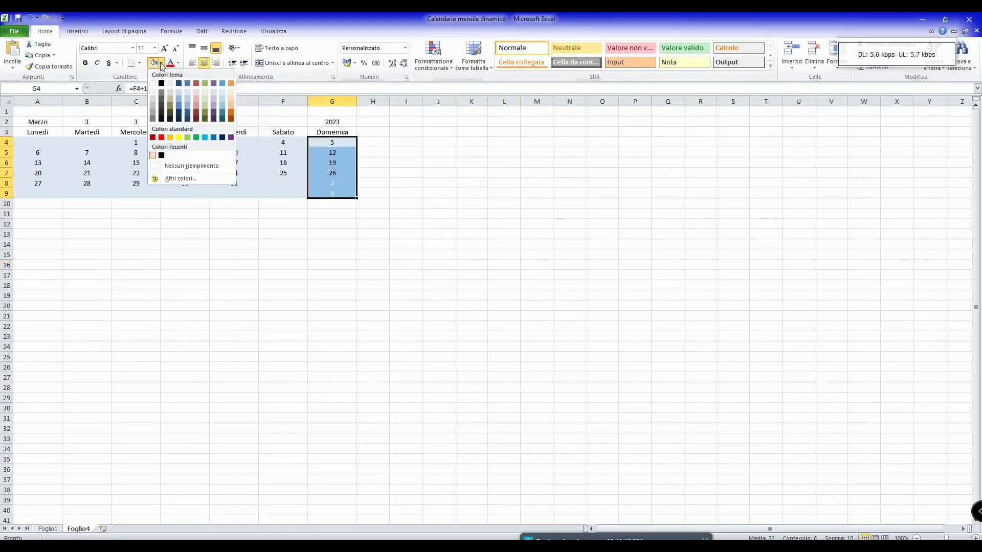
left_click(205, 137)
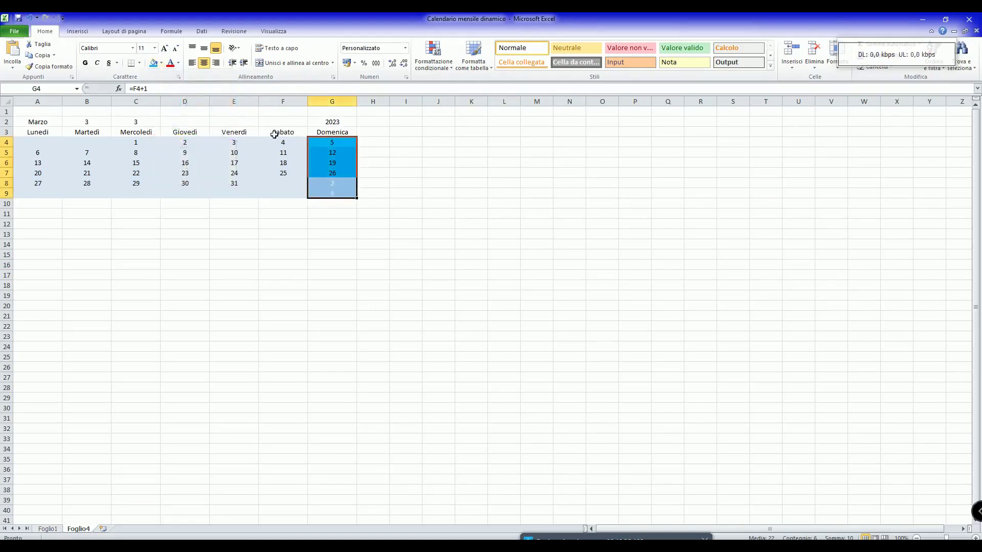
left_click(178, 64)
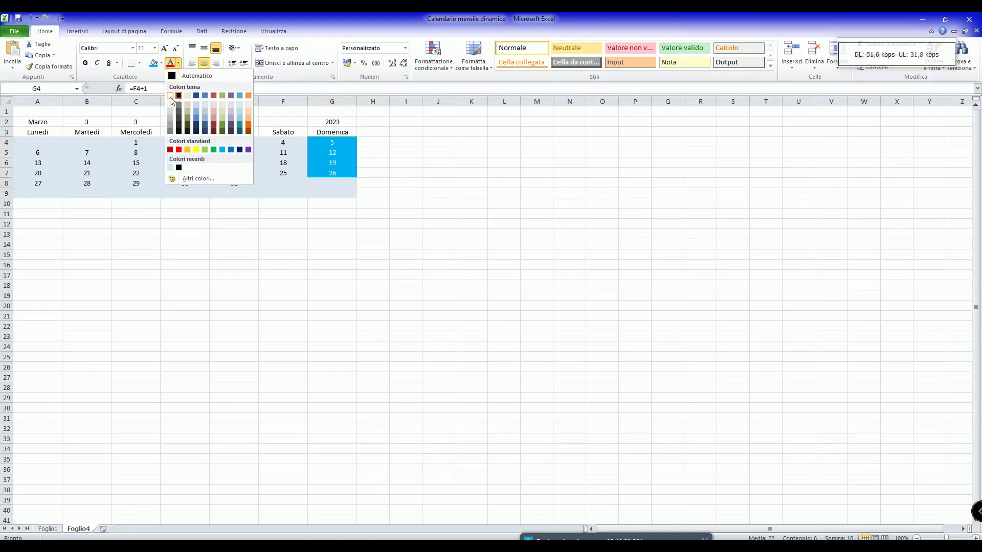
left_click(171, 97)
left_click(85, 64)
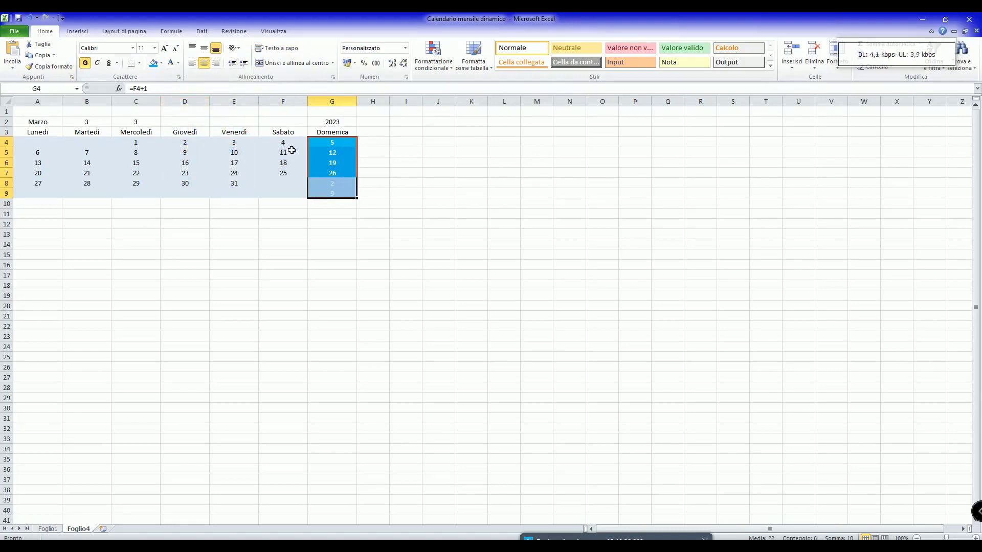
Format the Saturday cells F4:F9 with the standard green fill and bold text
left_click_drag(286, 146, 290, 176)
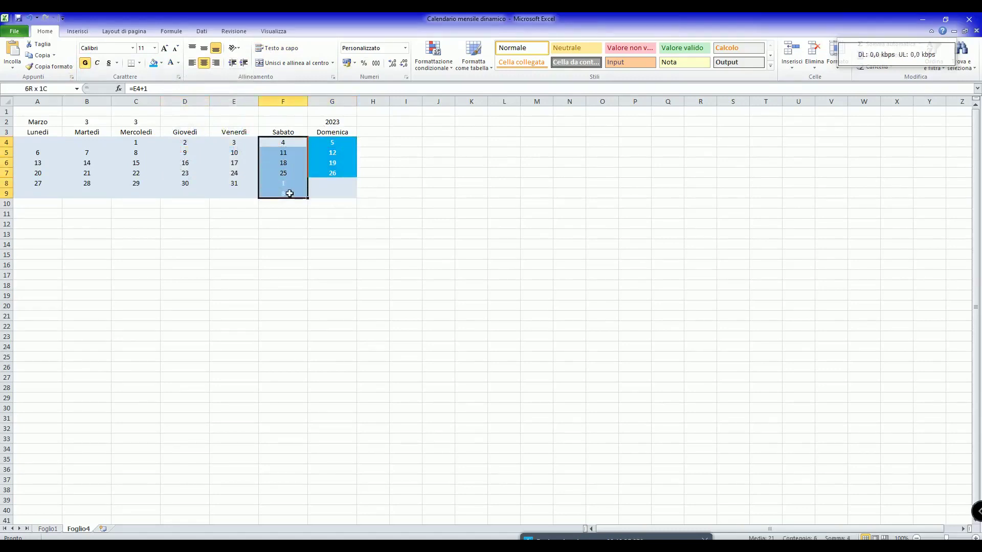
left_click_drag(289, 193, 290, 193)
left_click(161, 63)
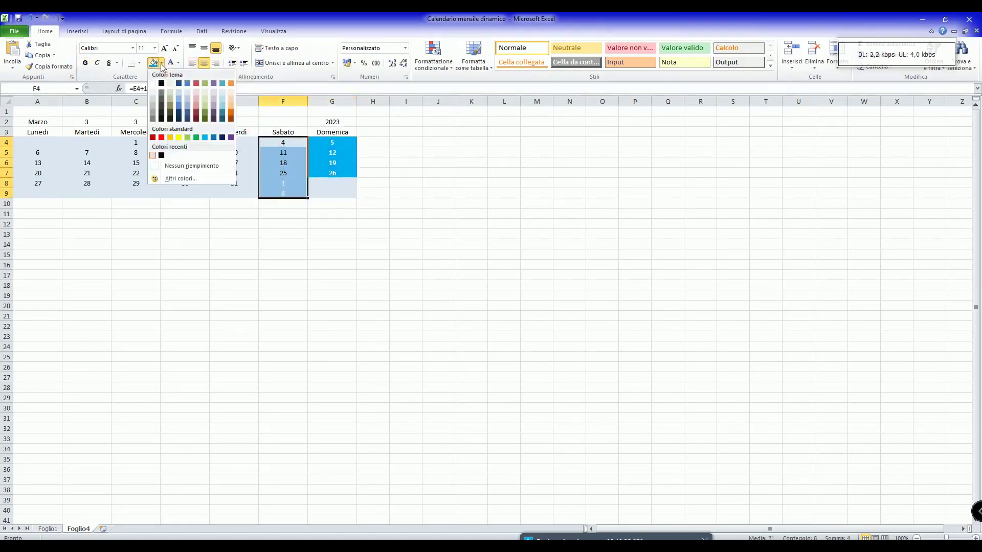
left_click(197, 138)
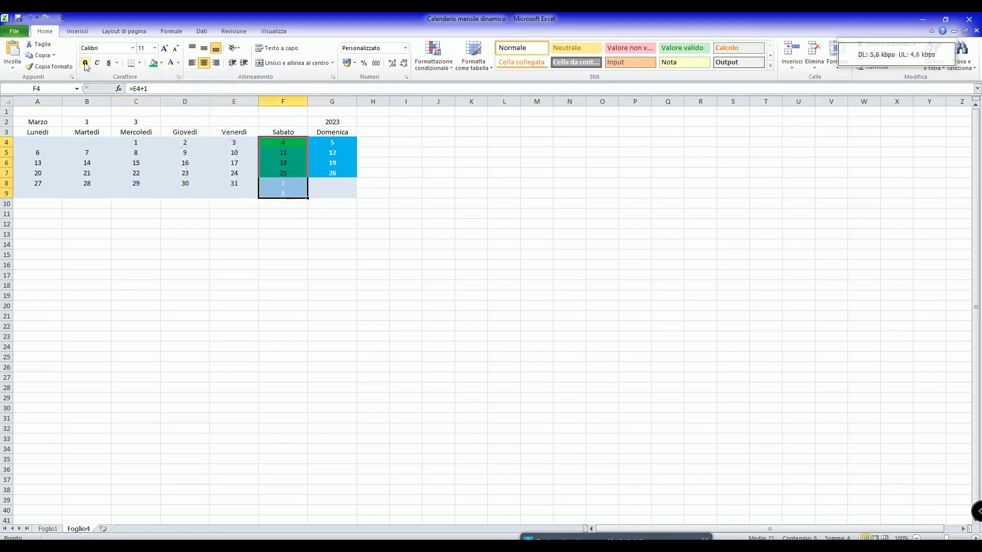
left_click(156, 304)
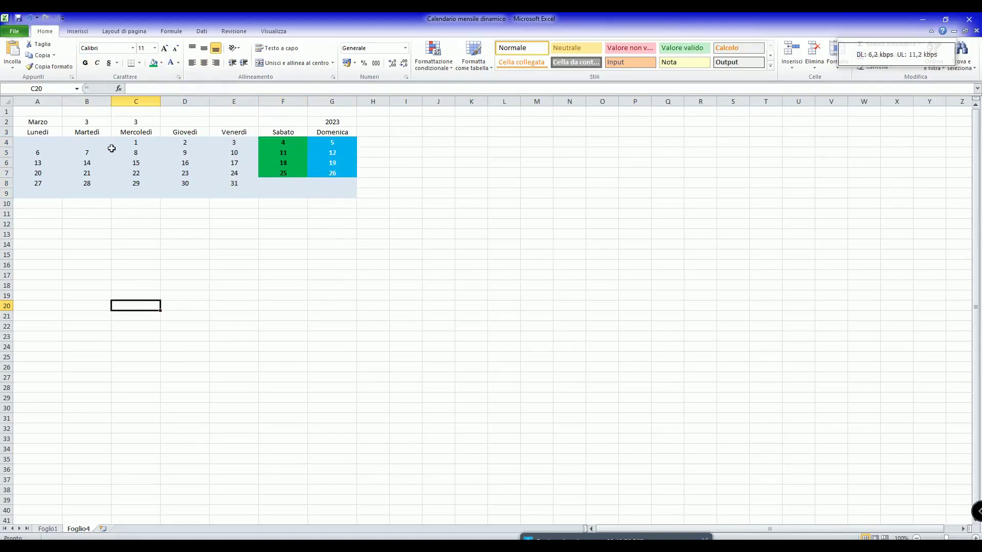
Test the calendar by switching the month in A2 to Aprile, to Gennaio and back to Marzo
left_click(61, 124)
left_click(67, 121)
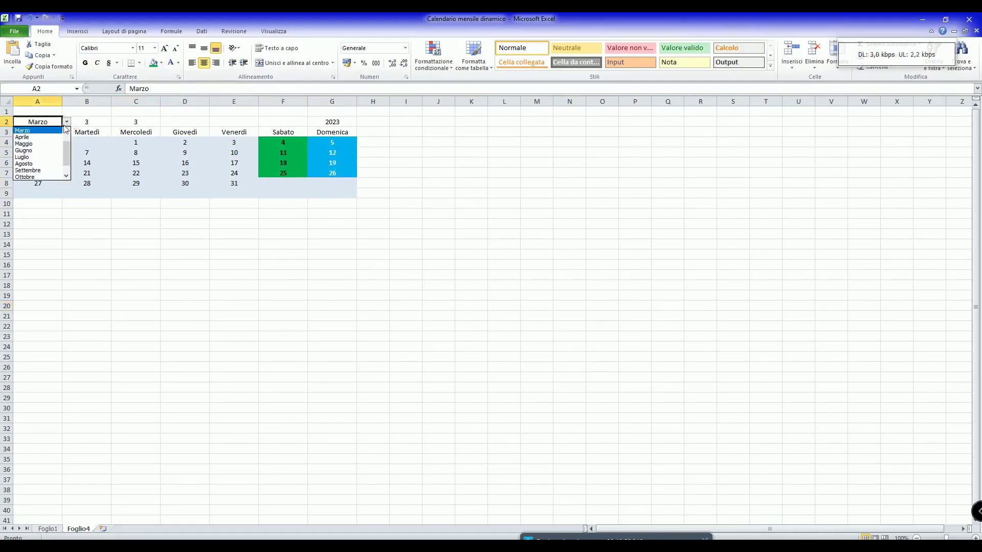
left_click(44, 138)
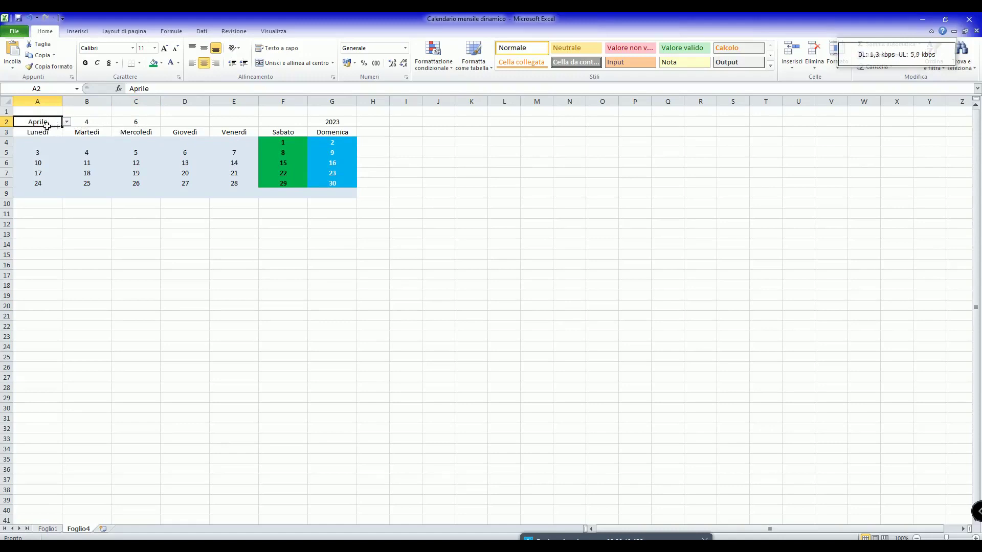
left_click(67, 121)
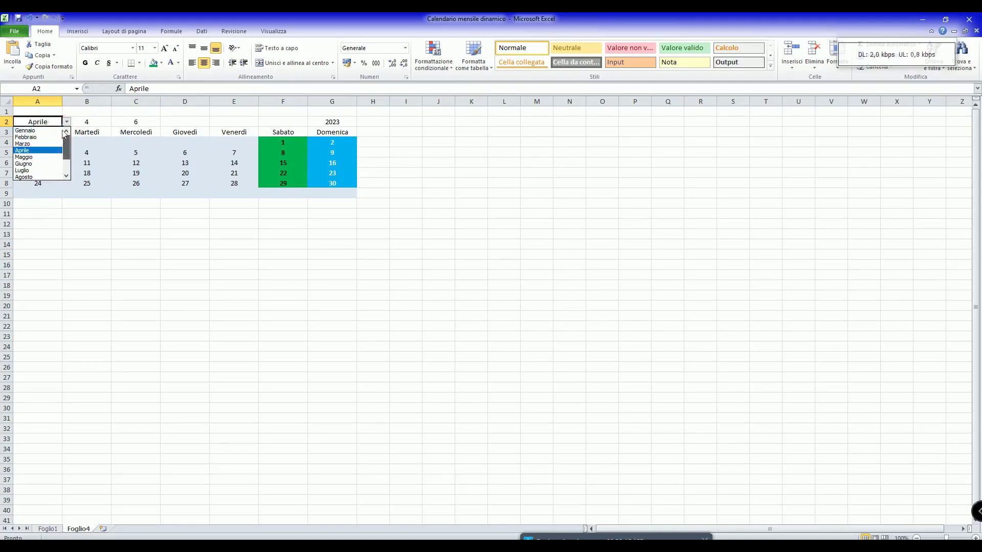
left_click(32, 131)
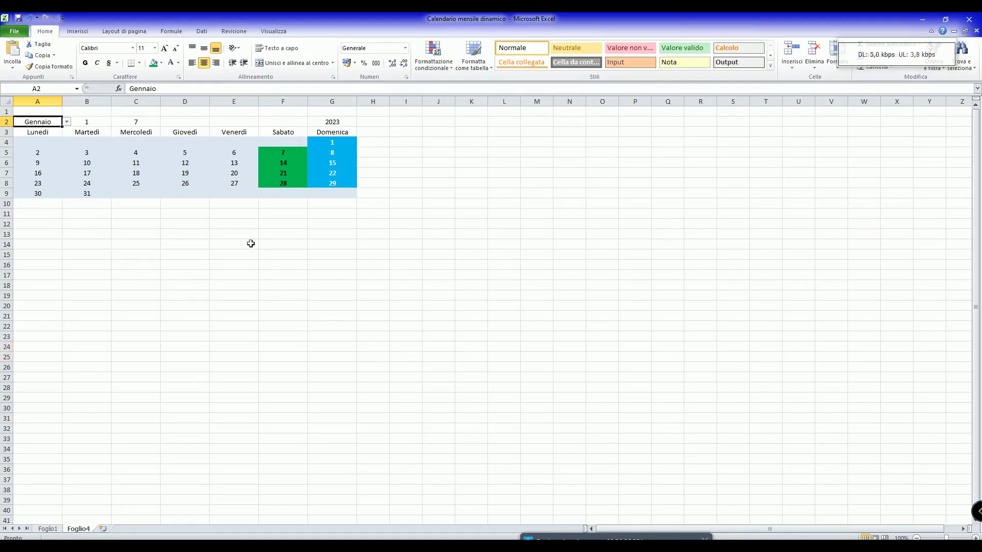
left_click(67, 122)
left_click(45, 146)
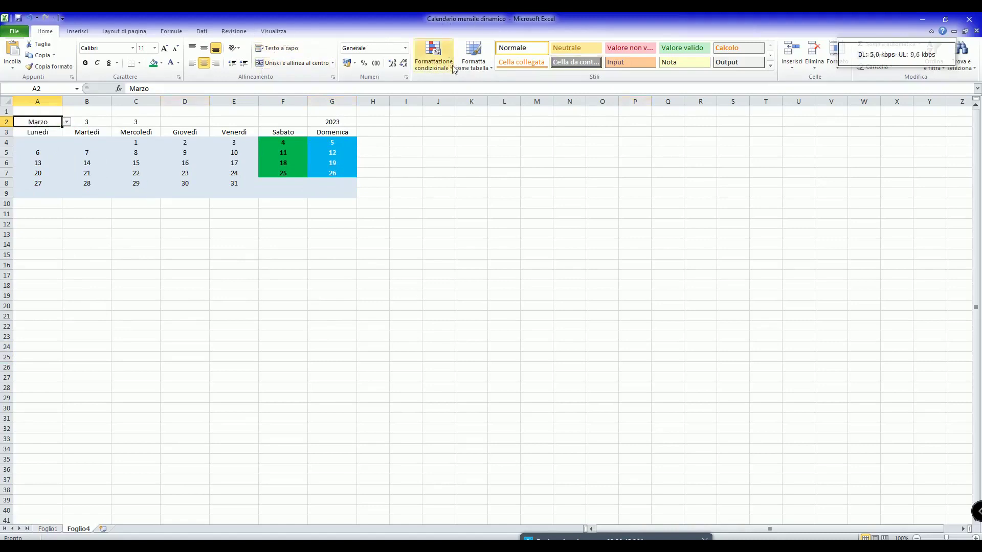
Create a conditional formatting rule on A4:G9 for cells containing dates that correspond to today (Date corrispondenti a: Oggi)
left_click_drag(28, 147, 319, 194)
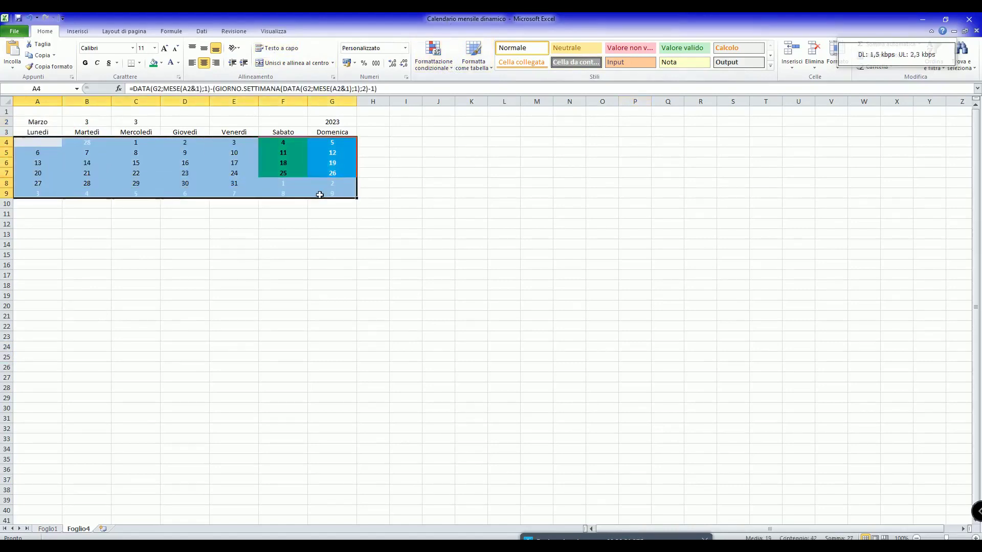
left_click(452, 70)
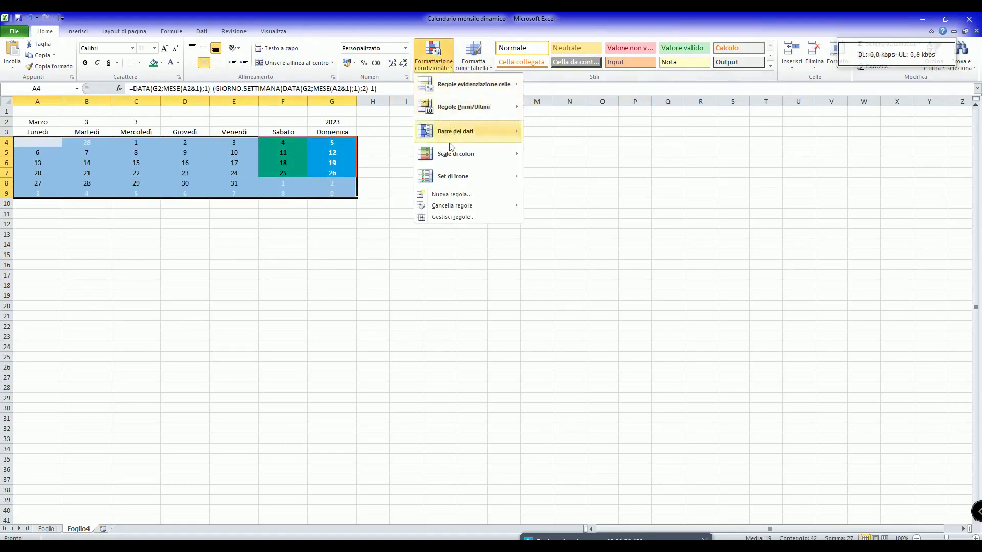
left_click(465, 197)
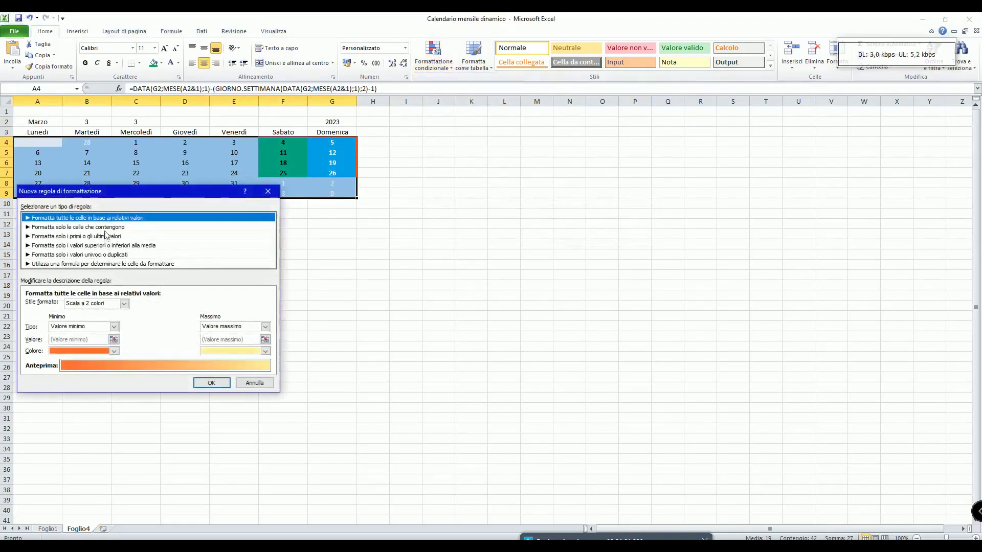
left_click(105, 228)
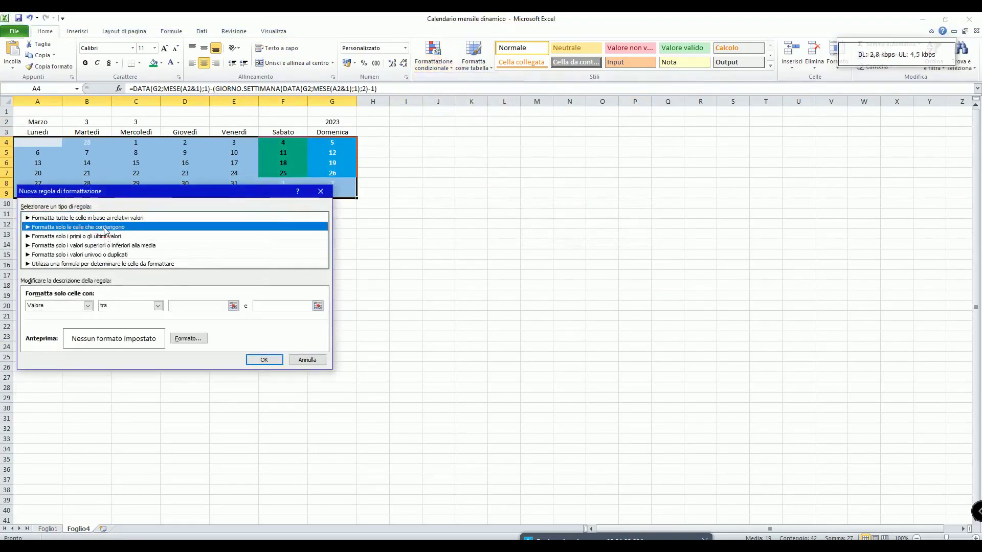
left_click(88, 306)
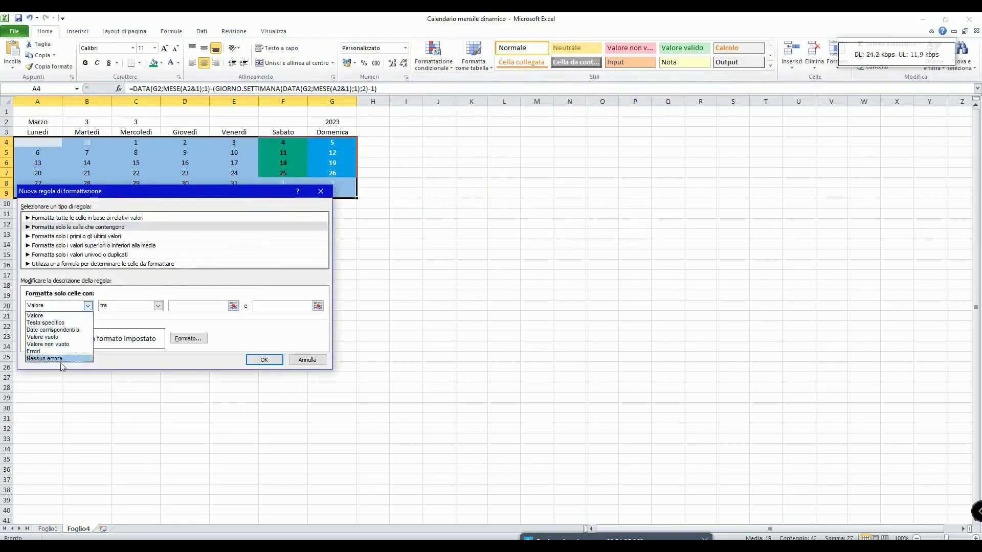
left_click(51, 329)
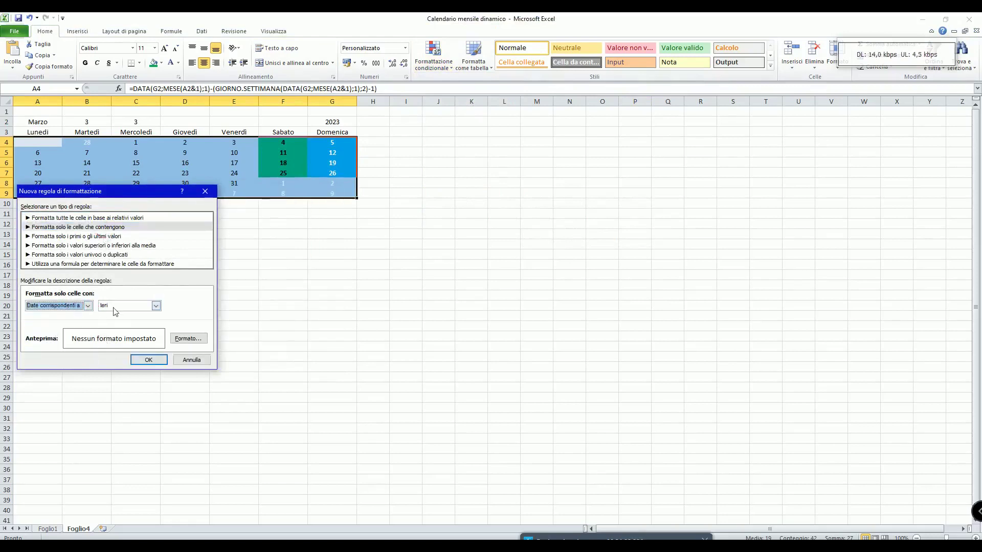
left_click(156, 305)
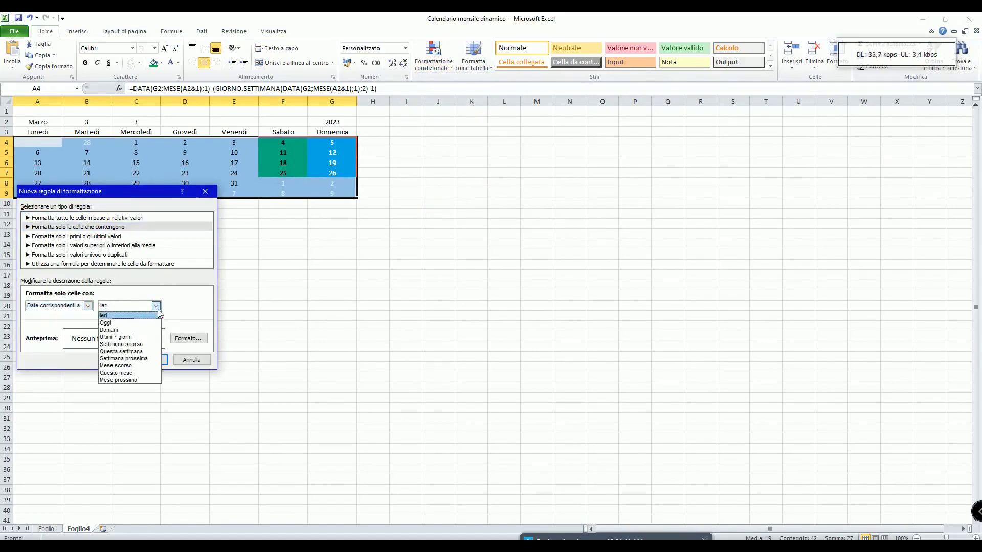
left_click(129, 323)
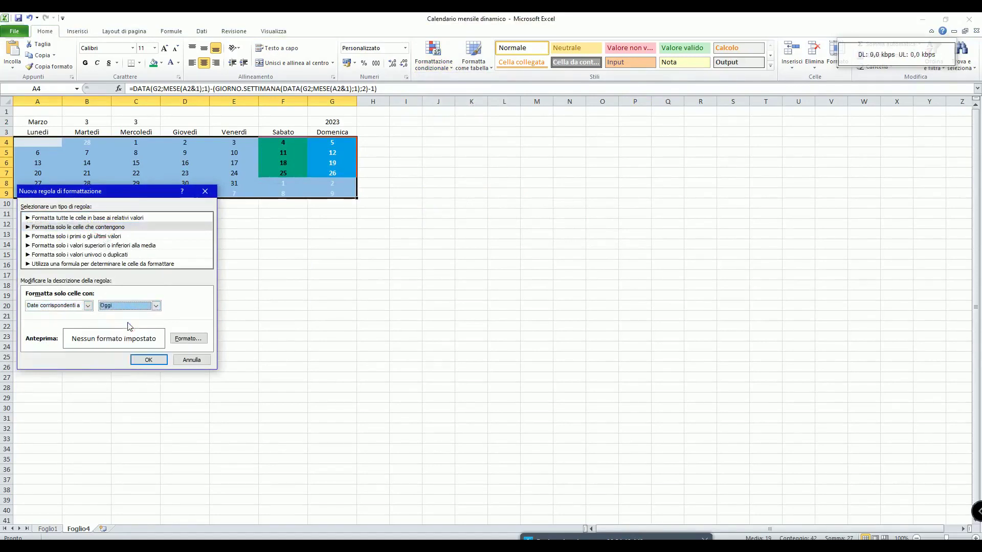
Give the today rule a red fill with bold (Grassetto) white text and apply it to the date grid
left_click(189, 339)
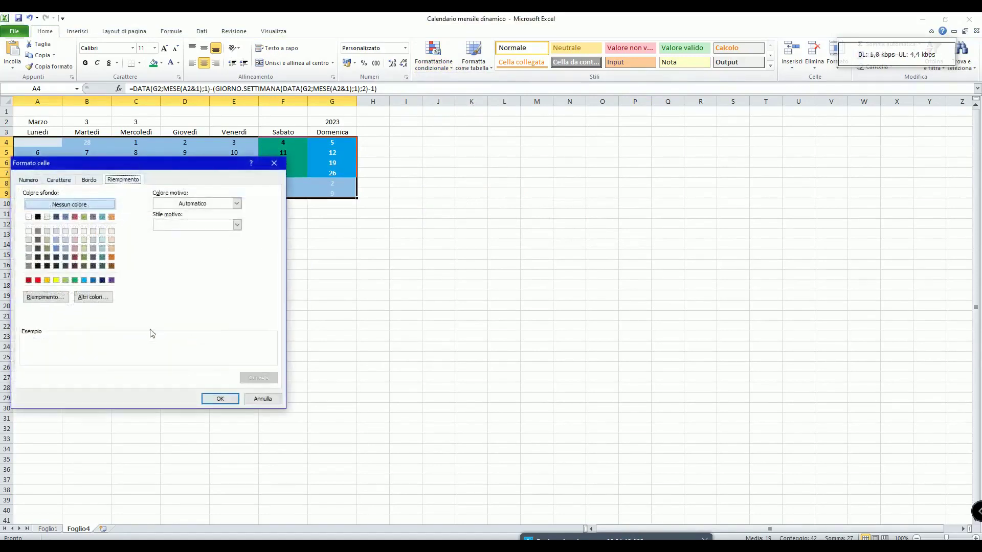
left_click(38, 280)
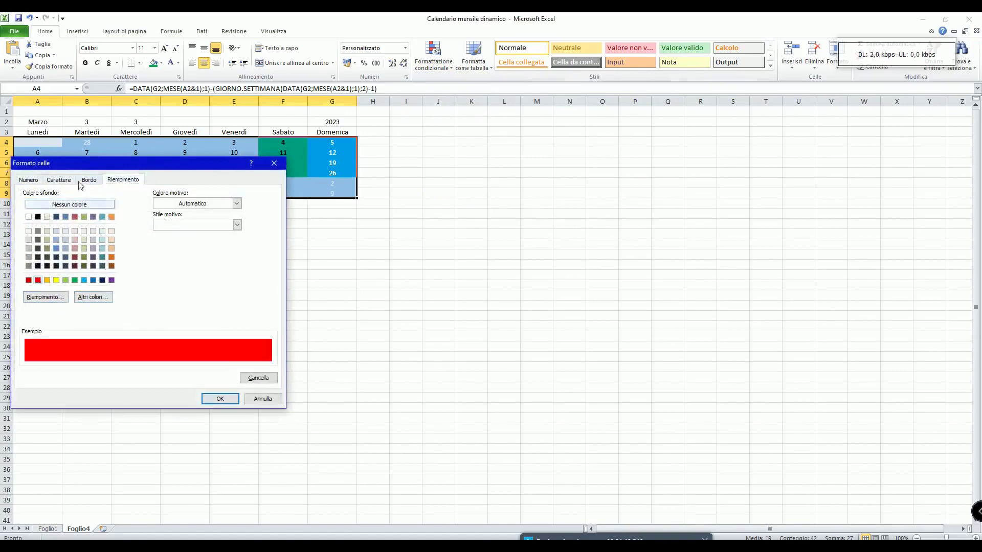
left_click(59, 180)
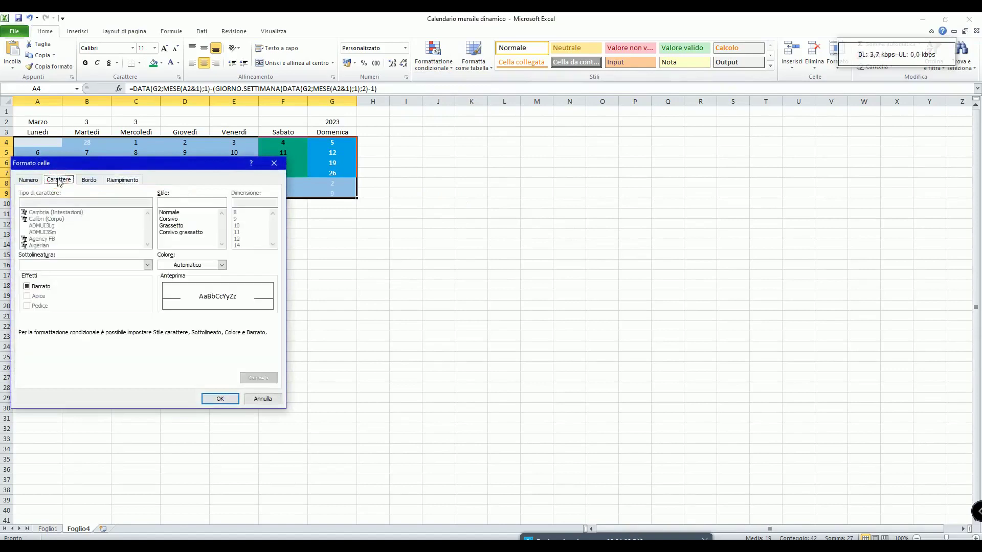
left_click(168, 225)
left_click(222, 265)
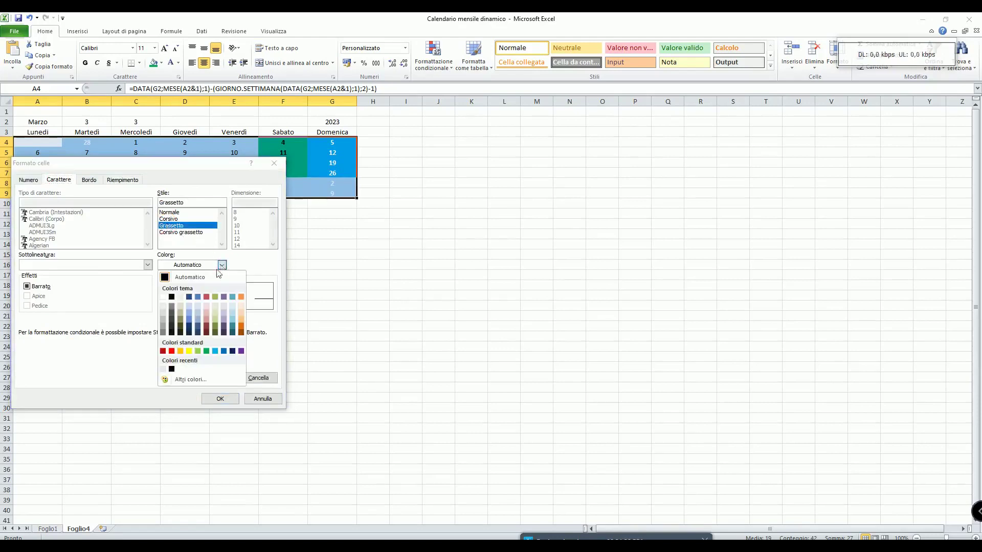
left_click(163, 297)
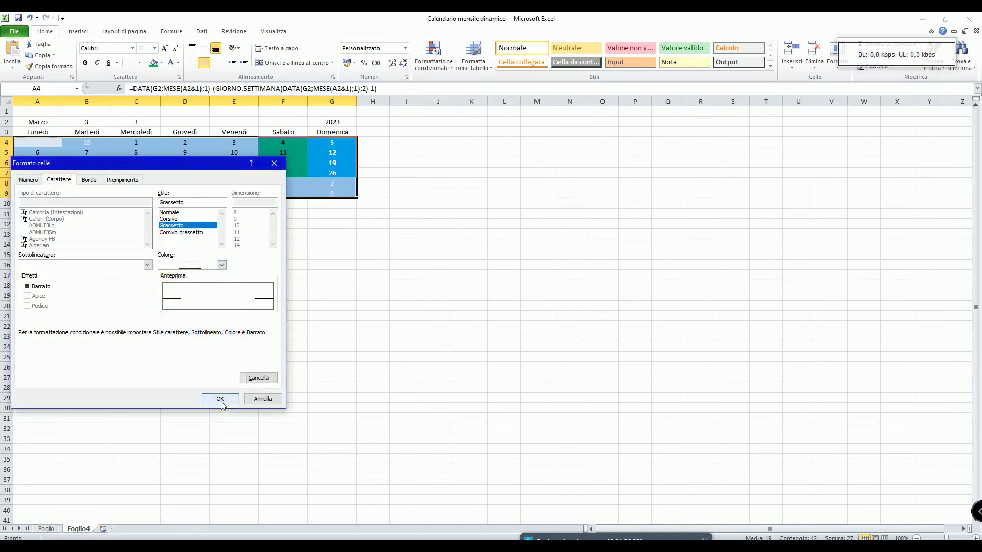
left_click(220, 398)
left_click(152, 361)
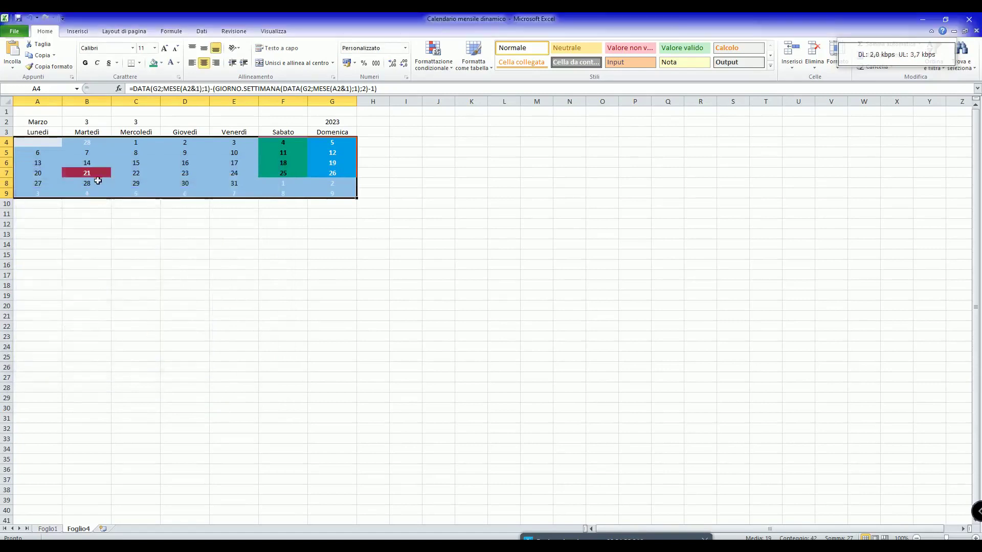
left_click(124, 278)
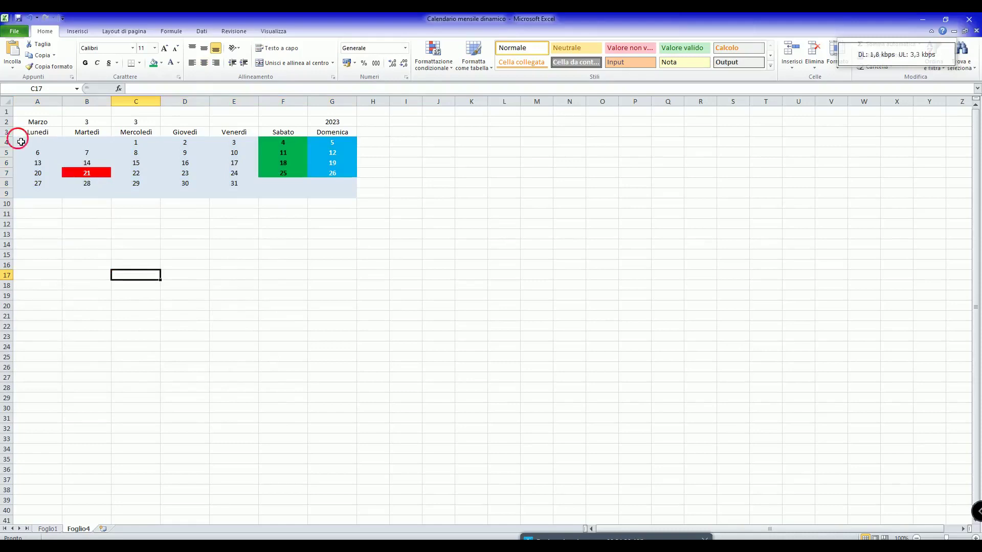
Add all inner borders (Tutti i bordi) and a thick outer box border (Bordo casella spesso) to the date grid A4:G9
left_click_drag(20, 142, 340, 198)
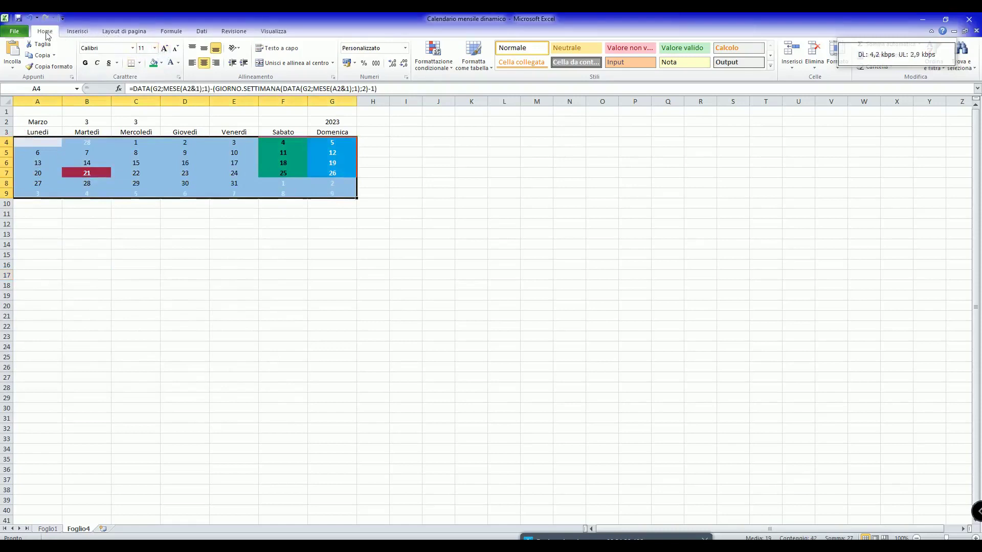
left_click(139, 63)
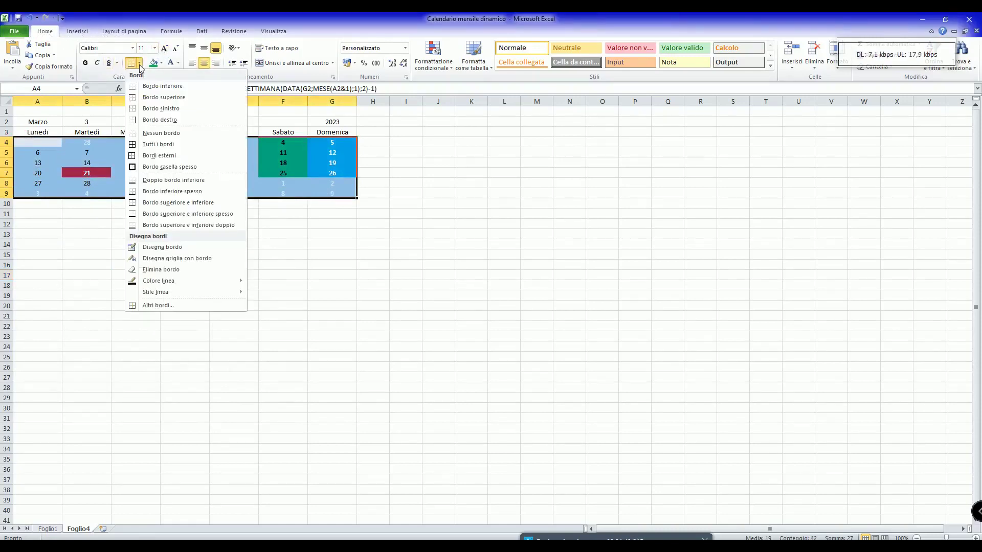
left_click(165, 146)
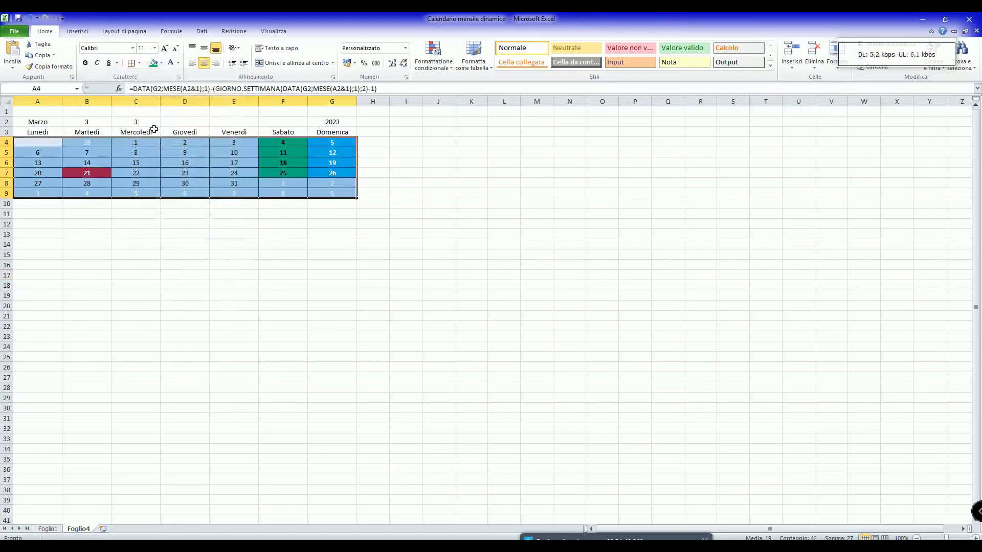
left_click(139, 63)
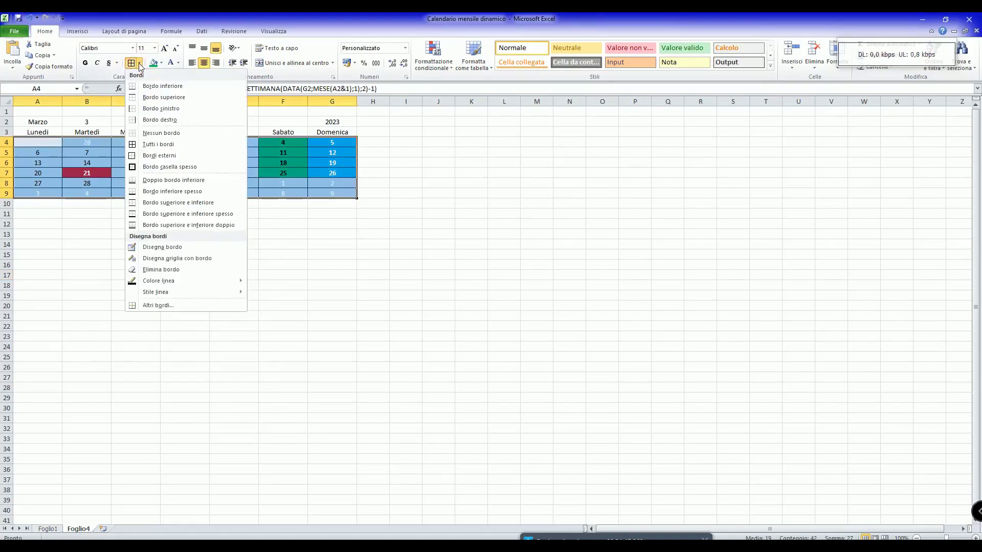
left_click(169, 167)
left_click(243, 317)
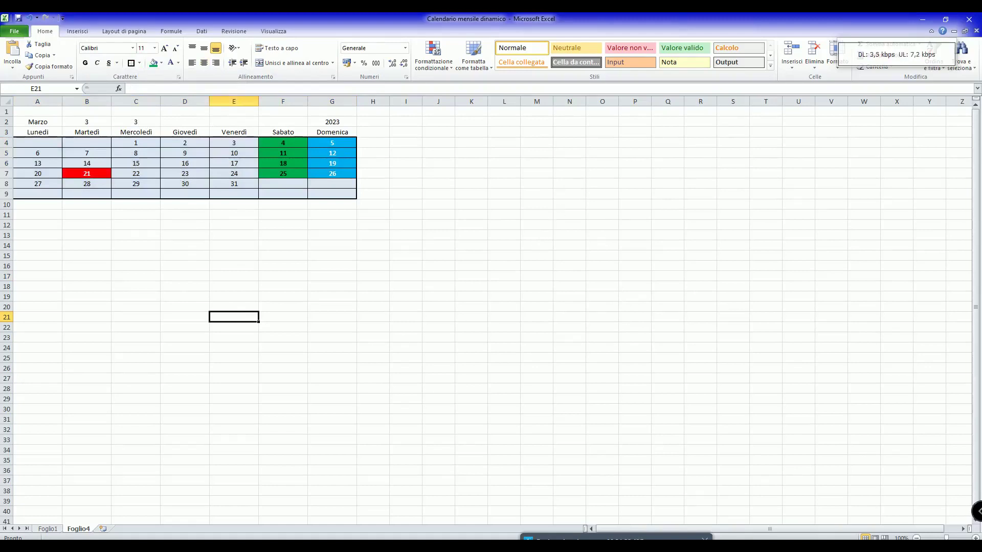
Set the font size of the calendar range A2:G9 on Foglio4 to 16, comparing it with the finished calendar on Foglio1
left_click(46, 530)
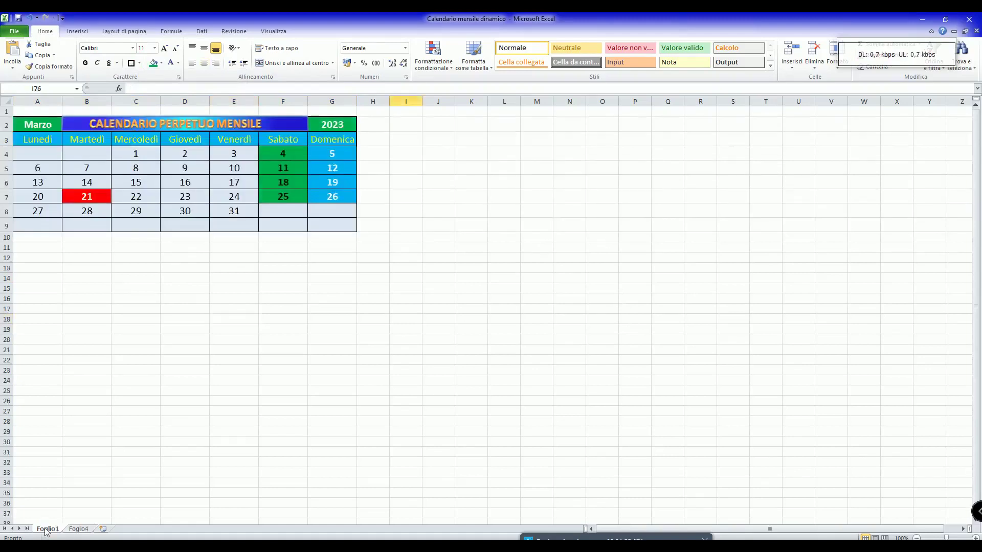
left_click(78, 529)
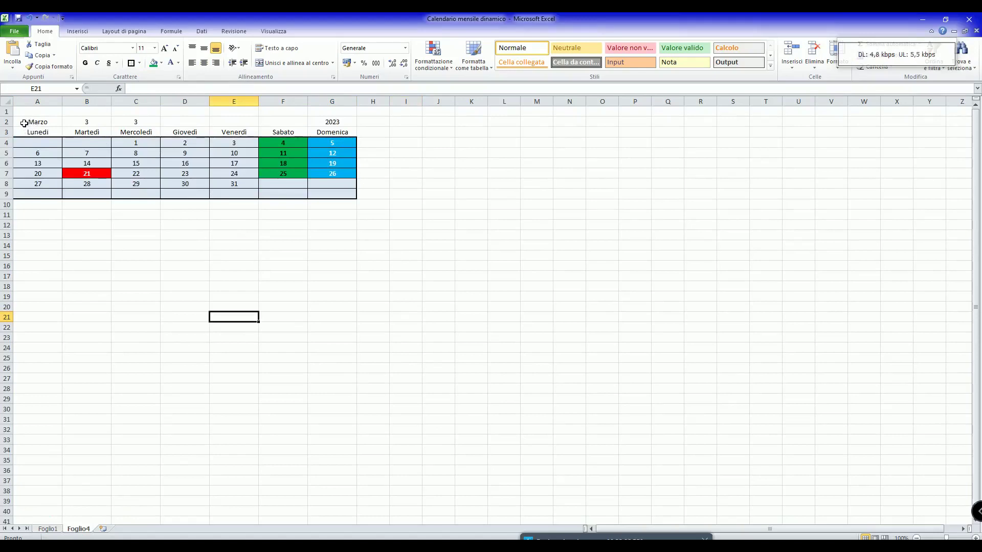
left_click_drag(25, 126, 344, 202)
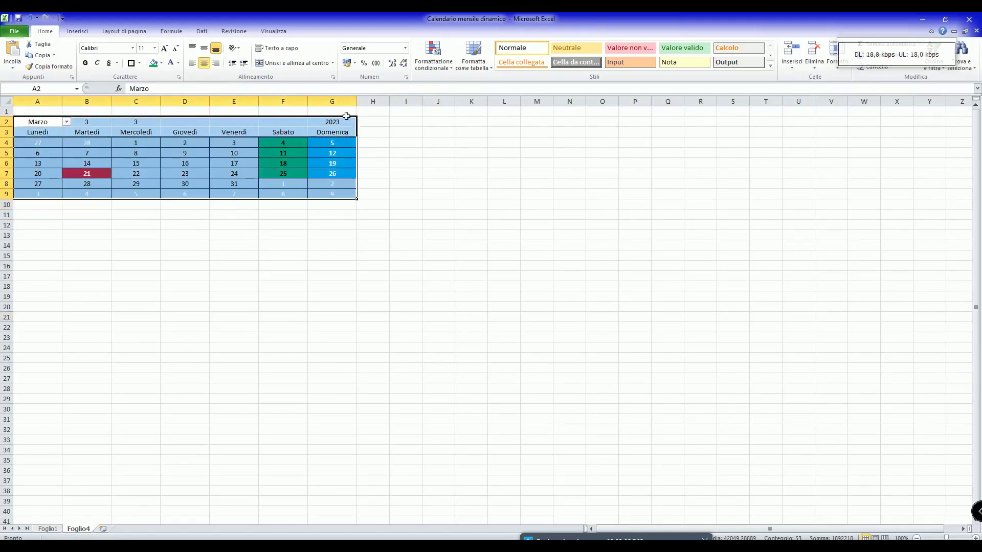
left_click(154, 48)
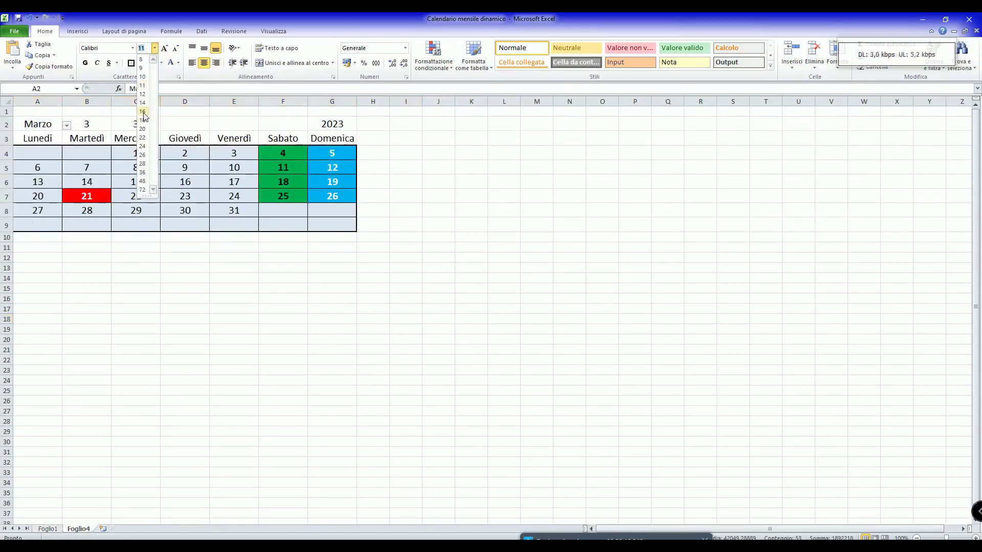
left_click(212, 408)
left_click(202, 410)
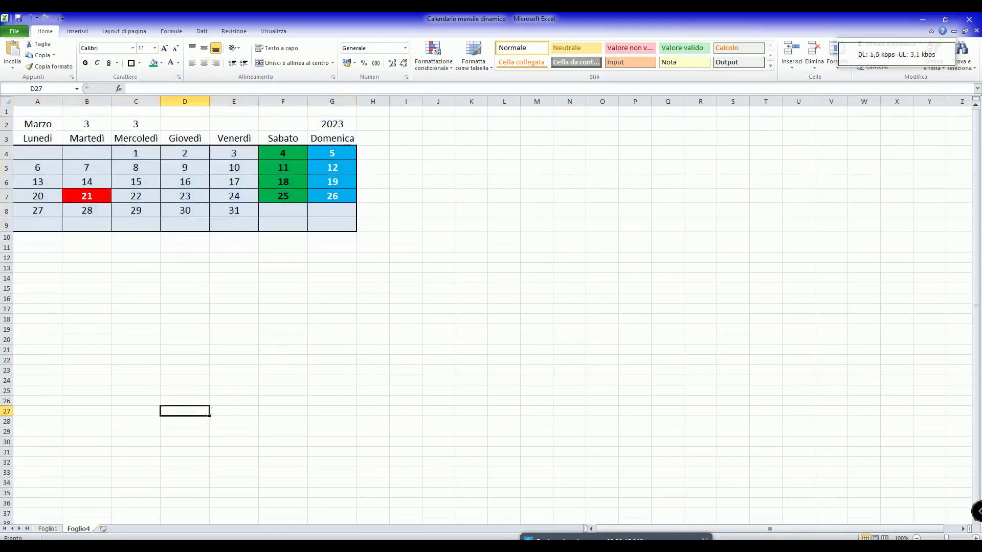
left_click(53, 530)
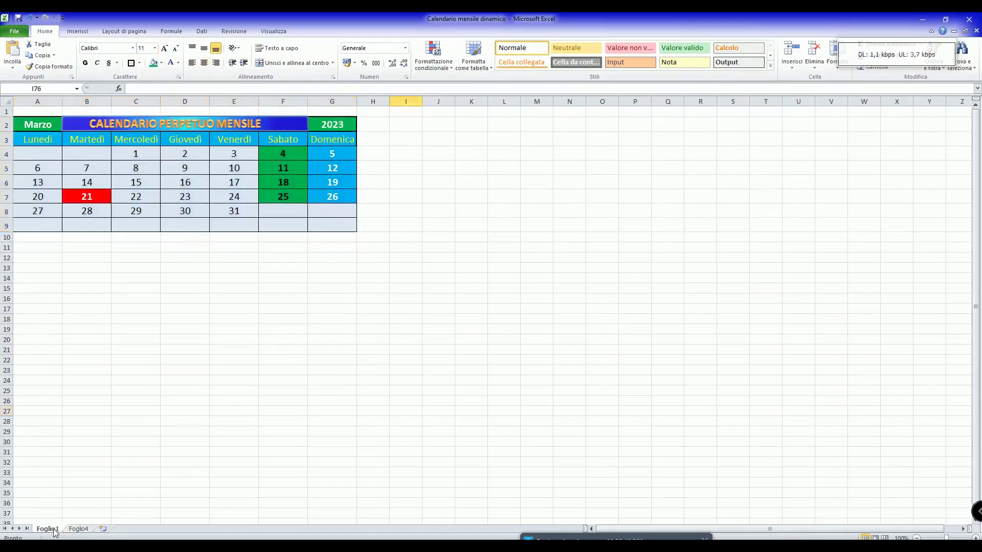
Fill the weekday header cells A3:G3 on Foglio4 with standard light blue, using the finished calendar on Foglio1 as reference
left_click(82, 530)
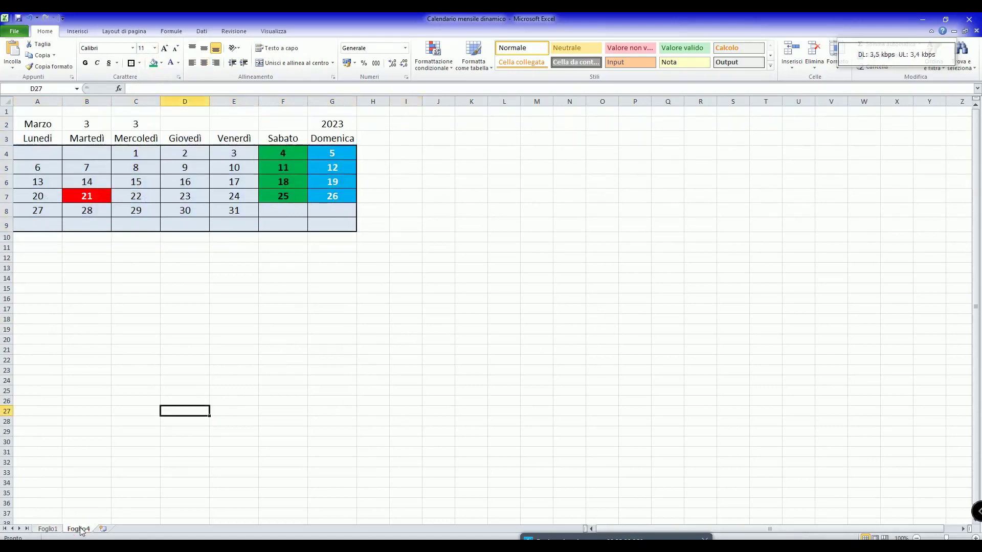
left_click(49, 530)
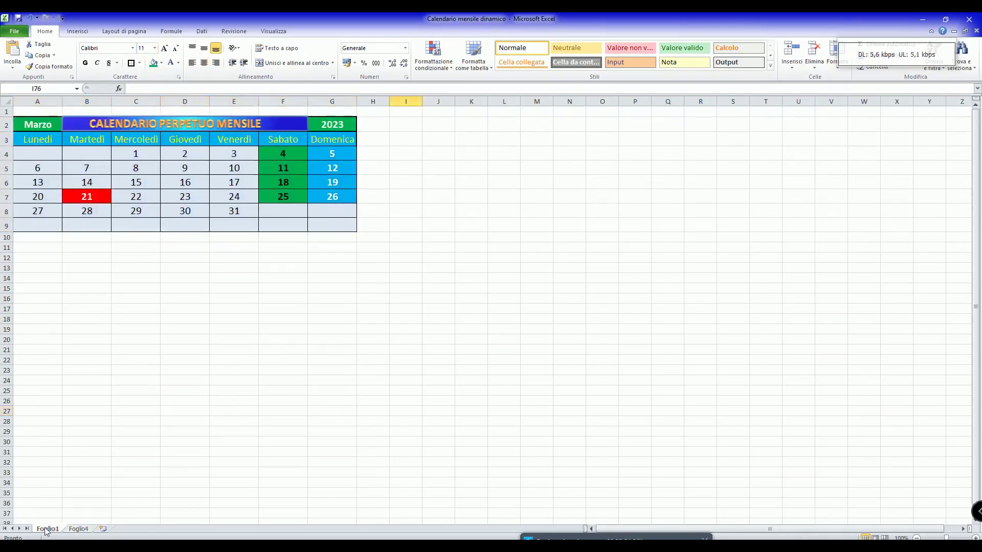
left_click(80, 531)
left_click_drag(19, 134, 333, 144)
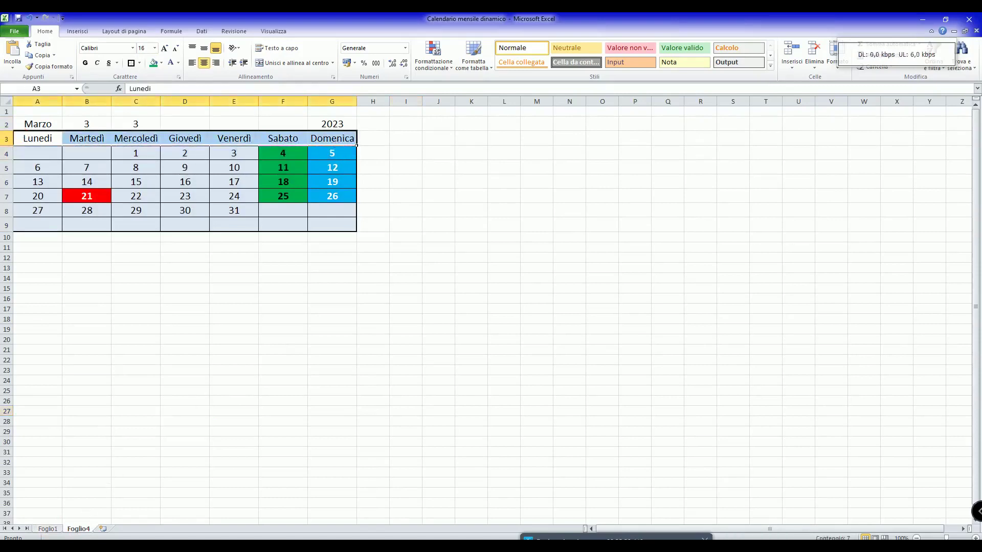
left_click(44, 532)
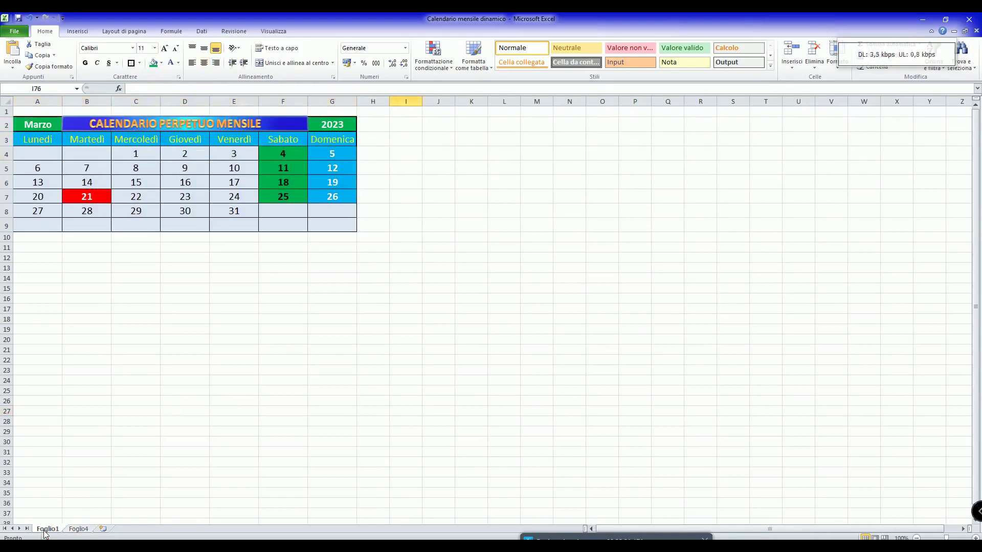
left_click(78, 530)
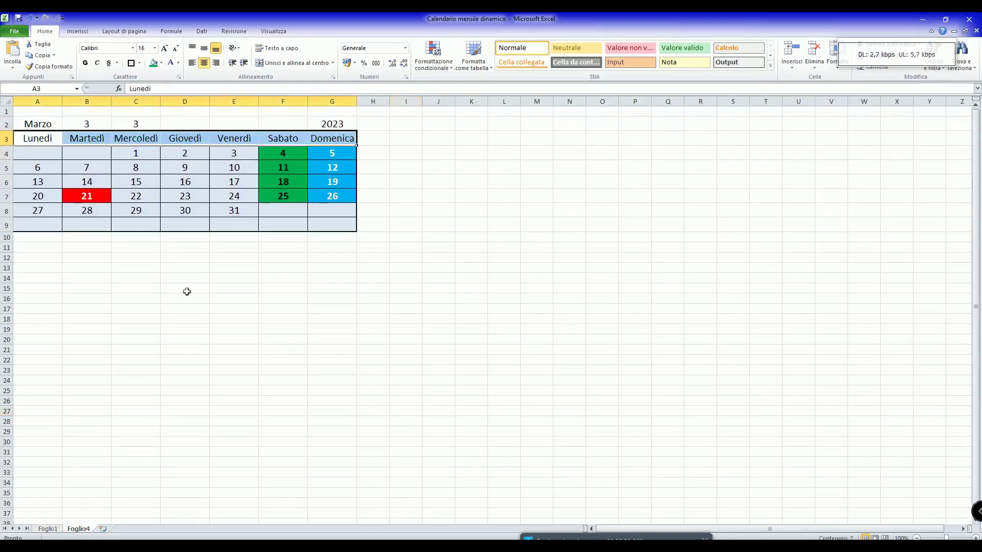
right_click(155, 141)
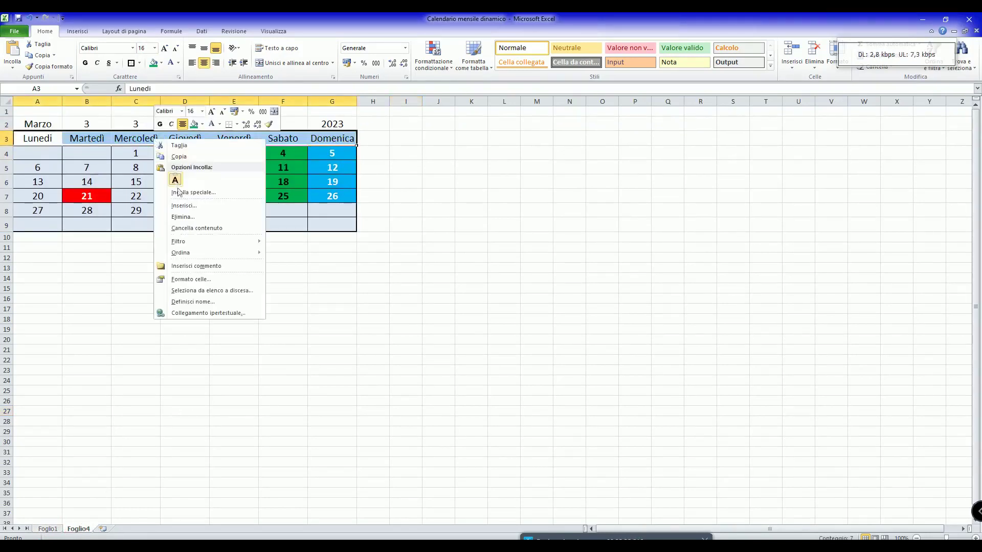
left_click(202, 124)
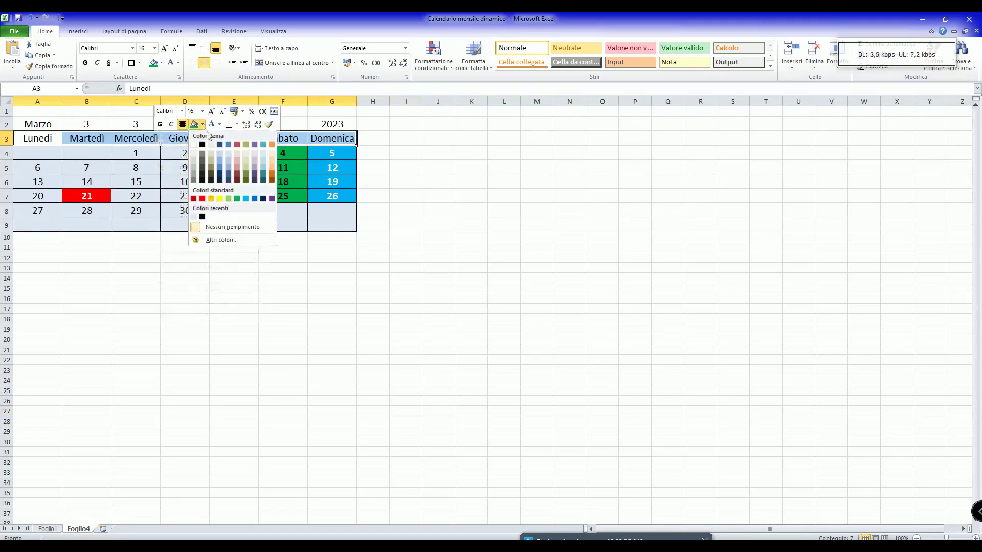
left_click(246, 200)
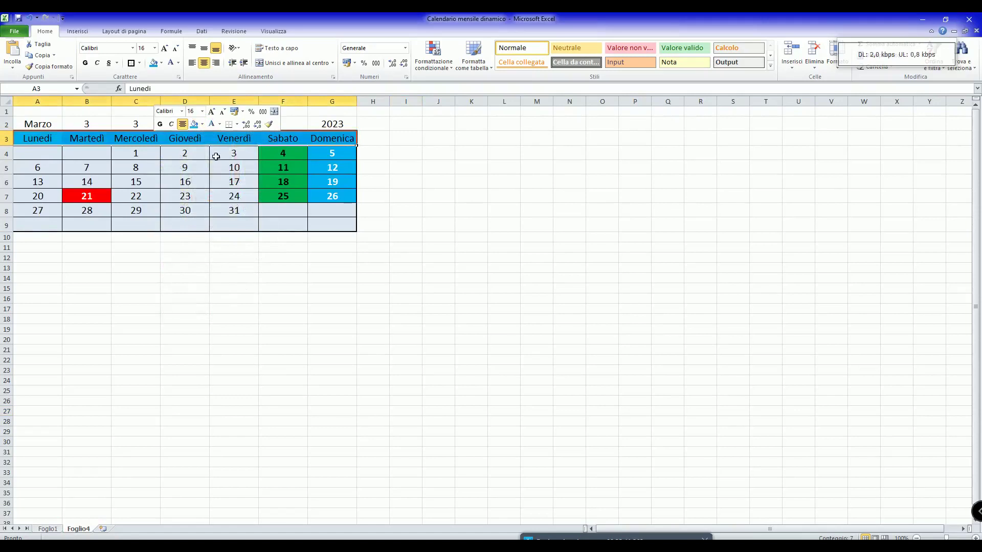
Set the font colour of the weekday headers A3:G3 to yellow
left_click(220, 125)
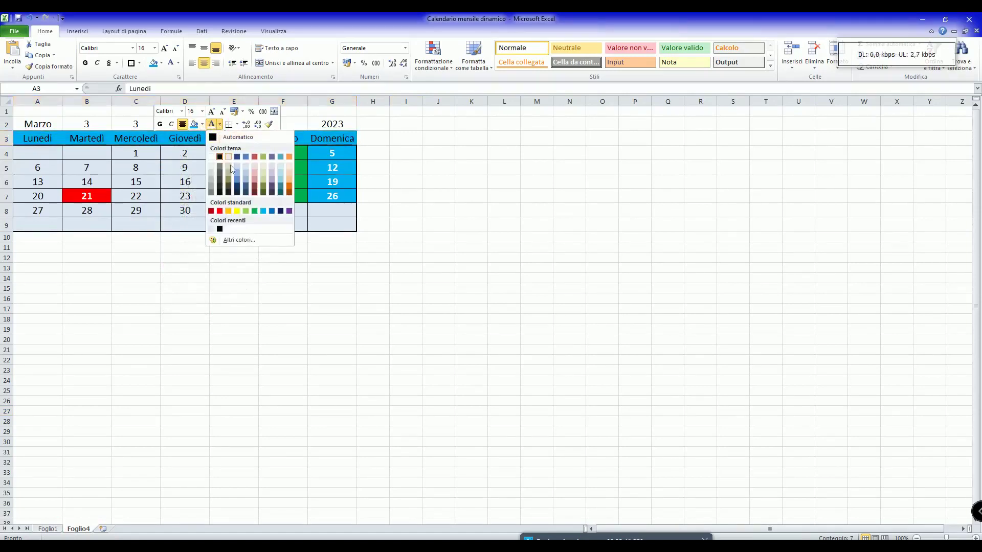
left_click(242, 211)
left_click(193, 365)
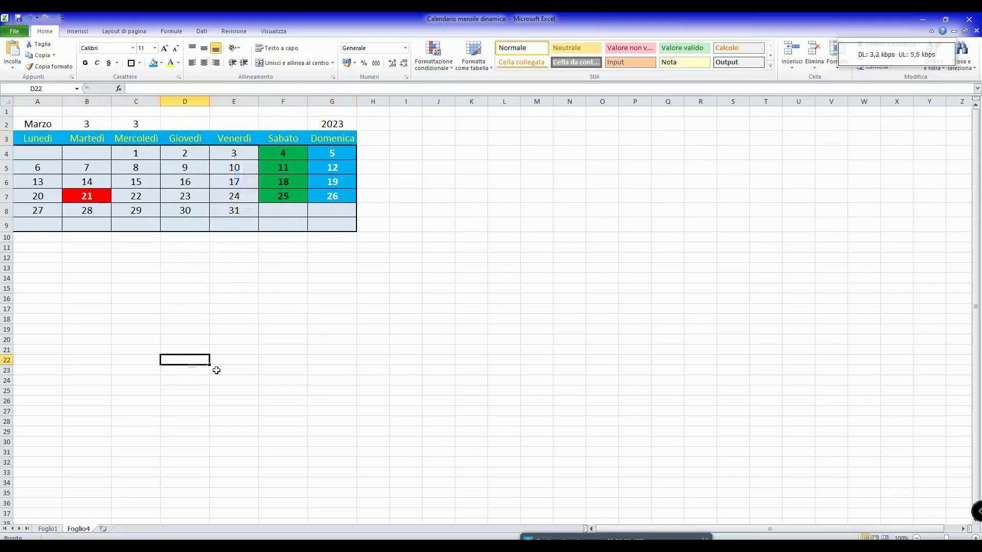
Delete the helper formulas in cells B2 and C2, between the month and the year
left_click(92, 126)
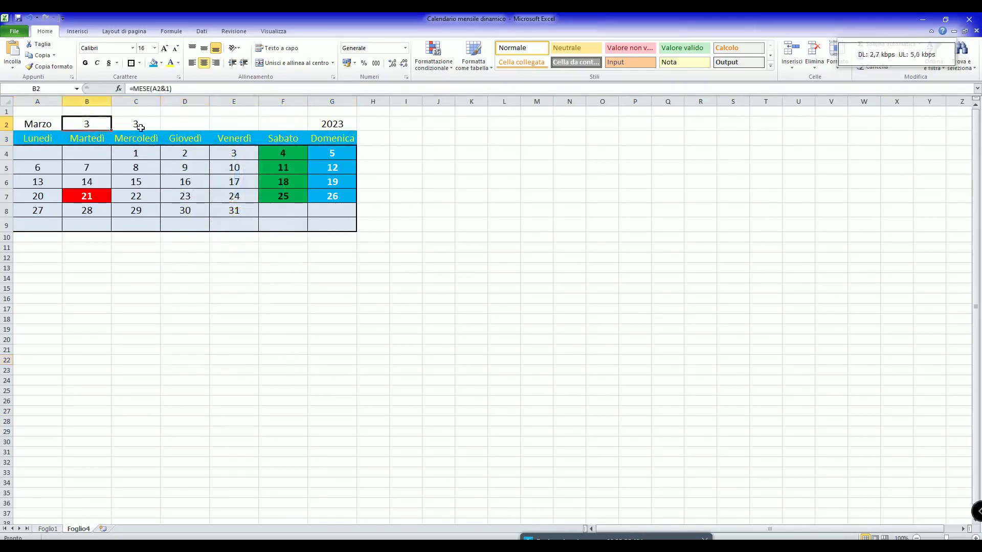
left_click(98, 130)
left_click(137, 128)
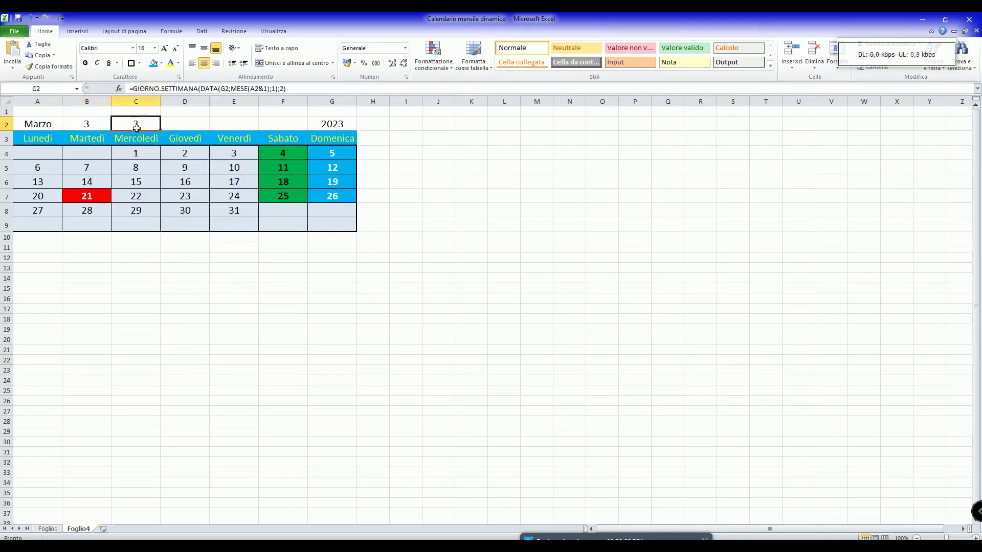
left_click(98, 128)
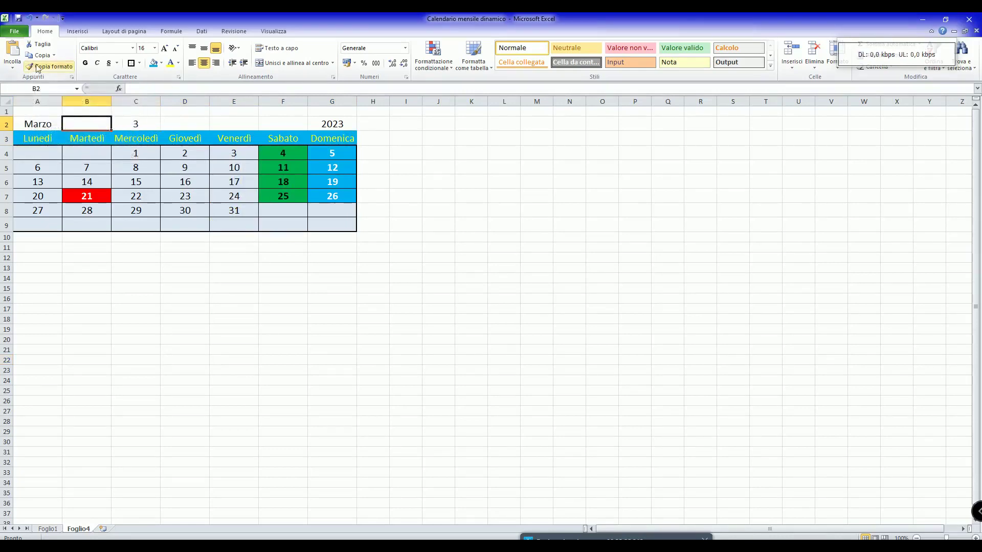
left_click(134, 123)
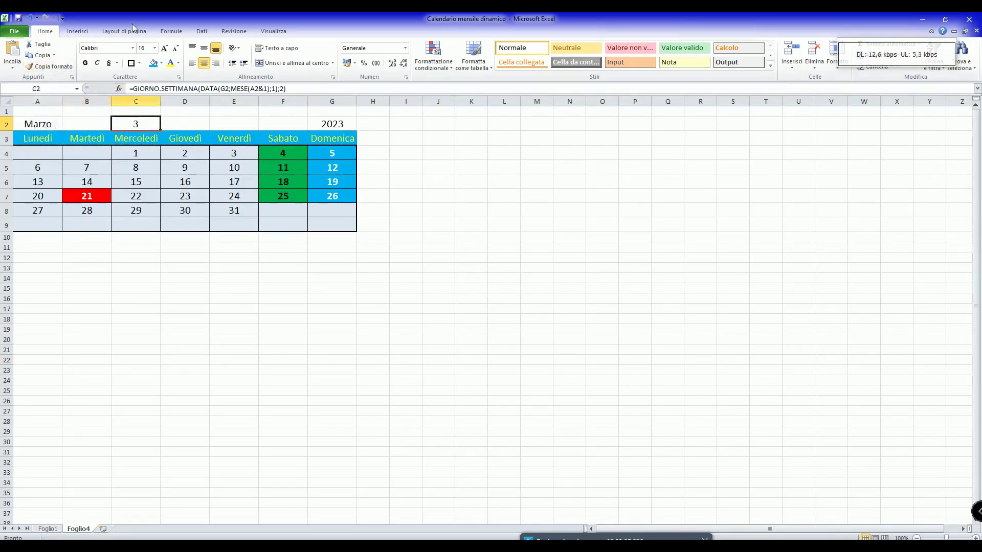
key("Delete")
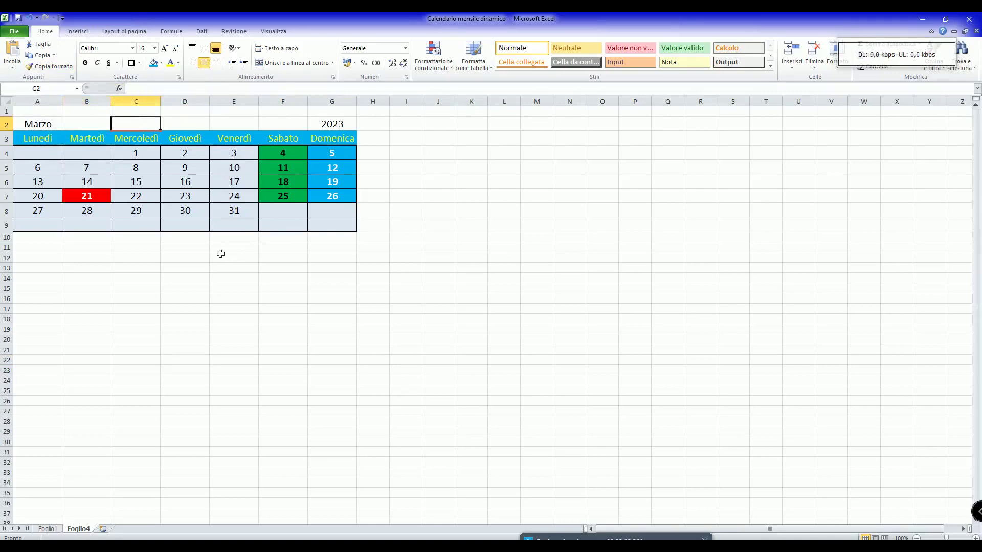
left_click(209, 331)
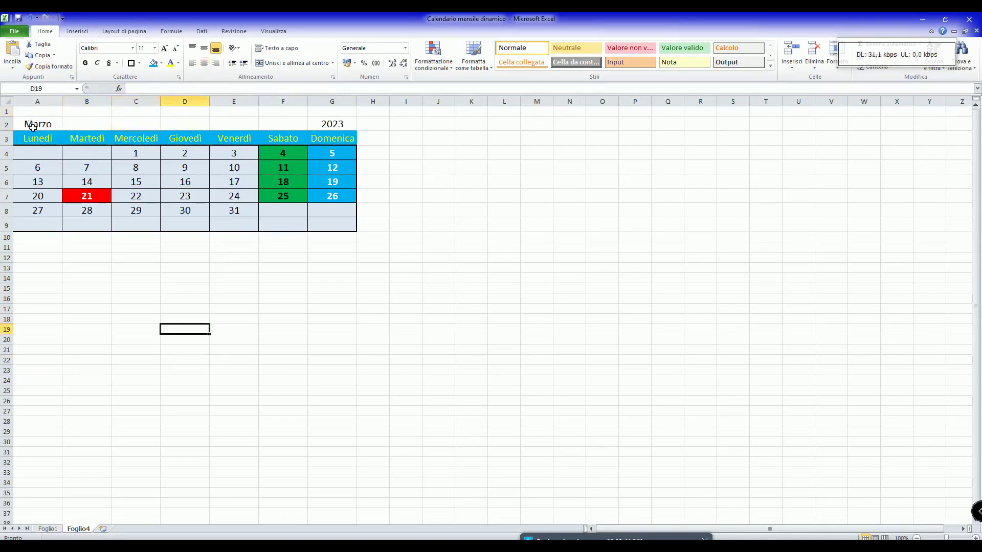
Set the font colour of month cell A2 and year cell G2 to yellow (Giallo), checking the sample on Foglio1
left_click(48, 530)
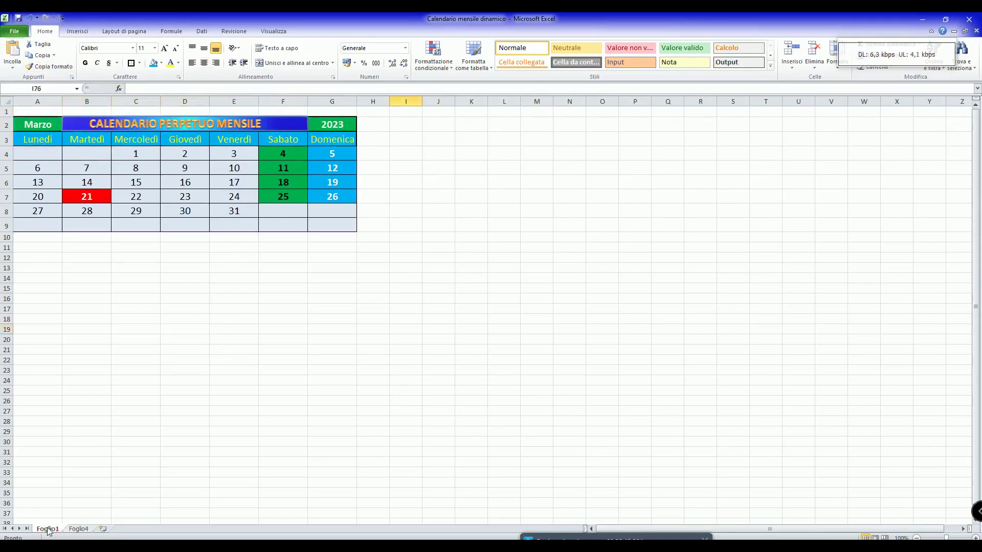
left_click(83, 529)
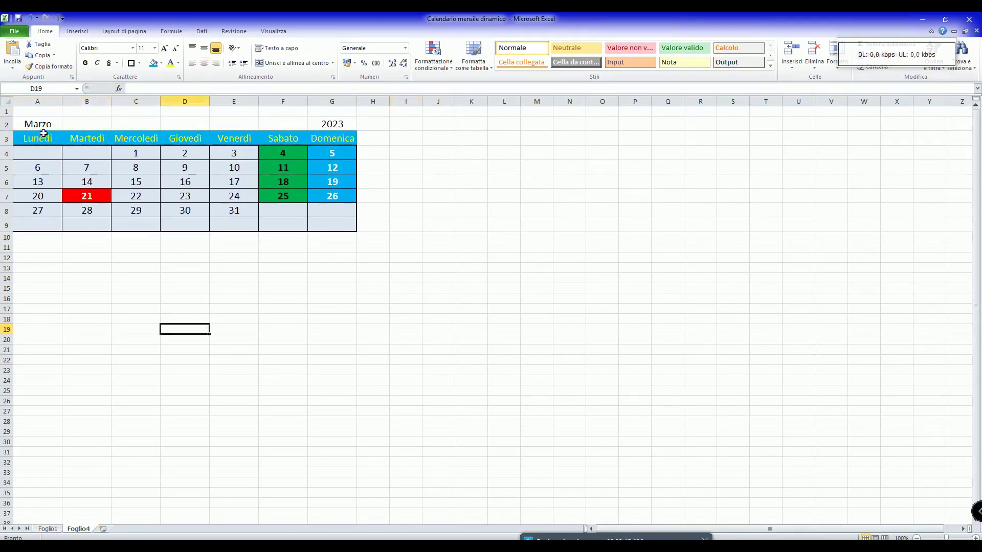
left_click(43, 127)
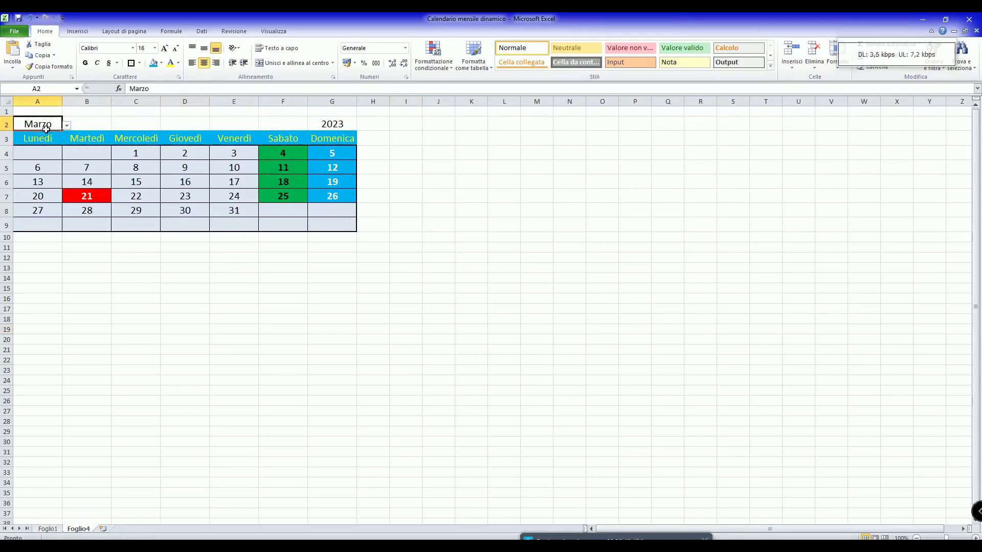
left_click(48, 529)
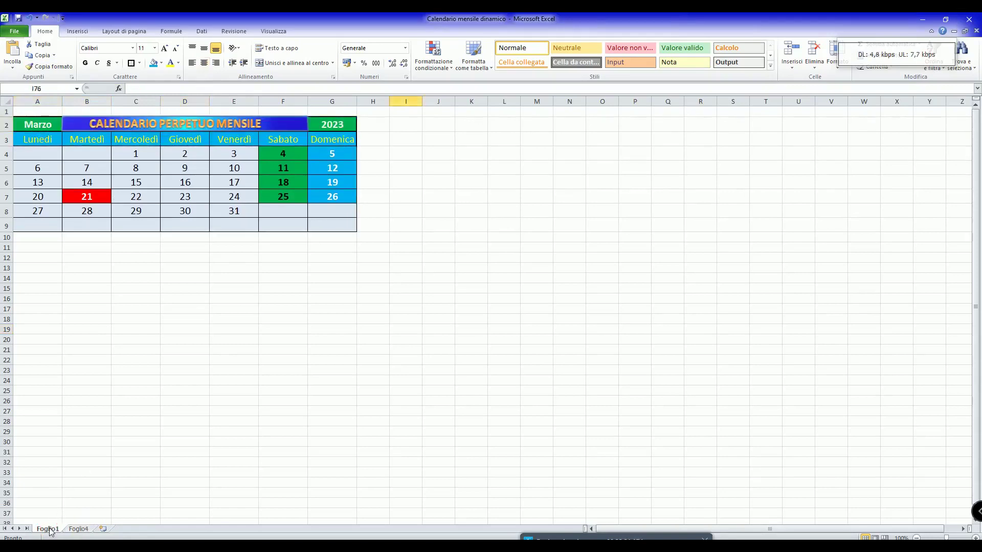
left_click(79, 529)
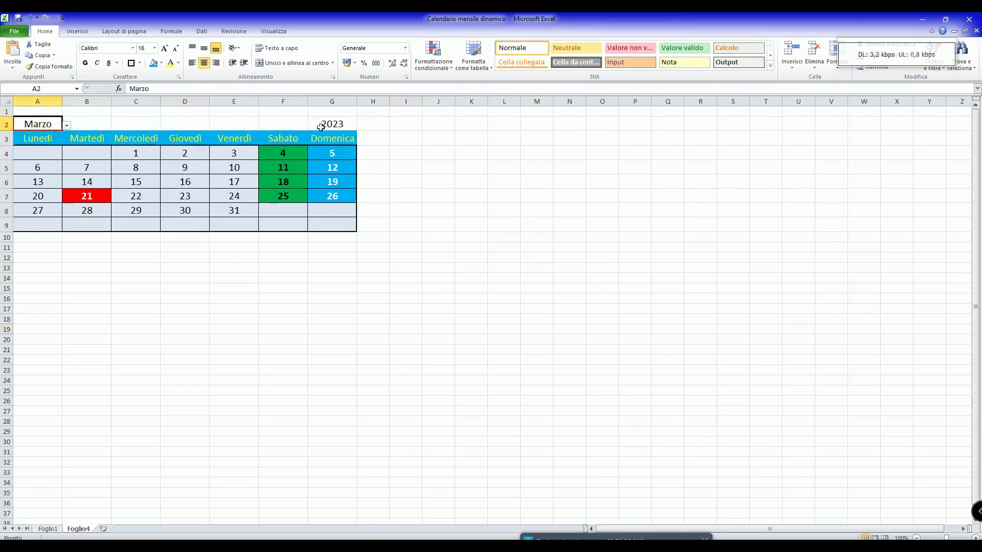
left_click(345, 128, "ctrl")
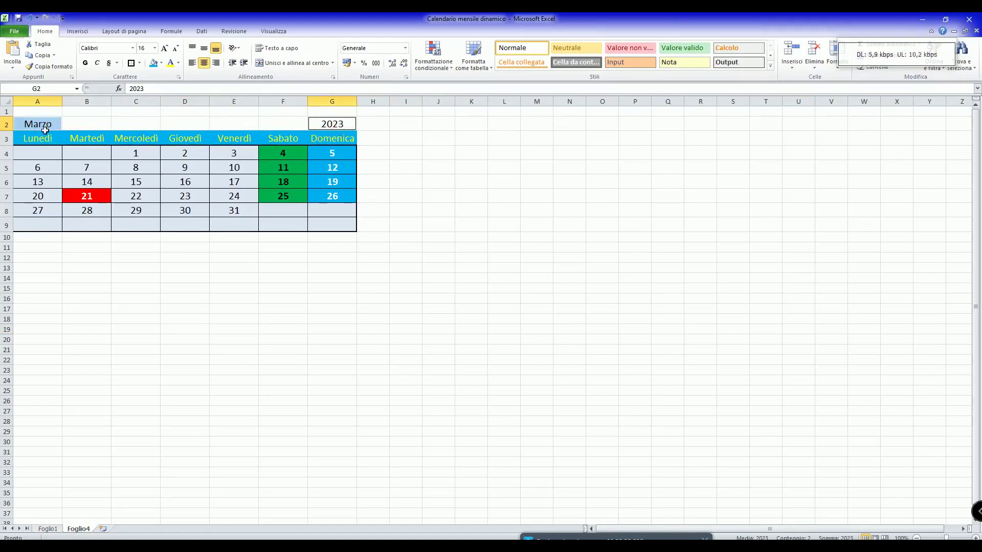
left_click(178, 62)
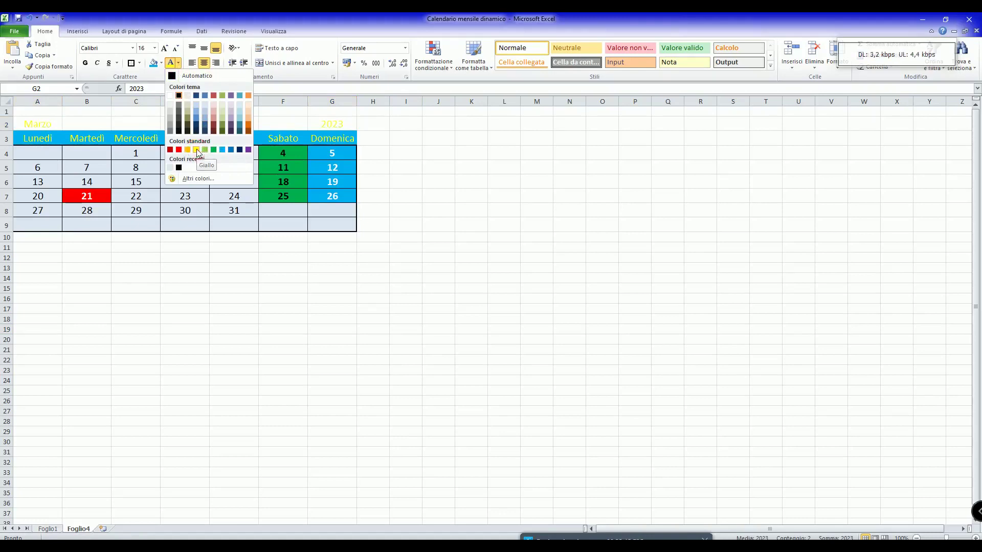
left_click(196, 149)
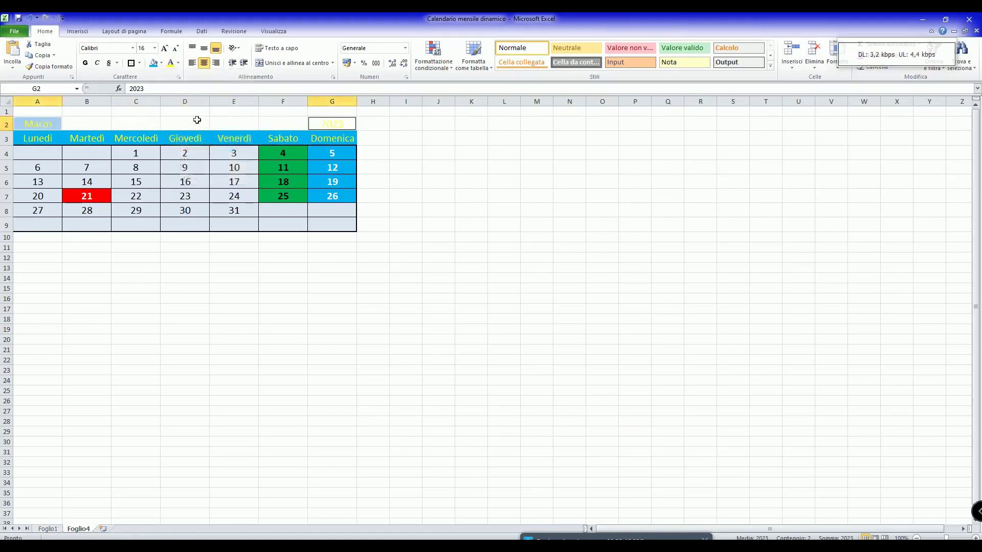
Give the month and year cells A2 and G2 a standard green fill and bold text
left_click(161, 63)
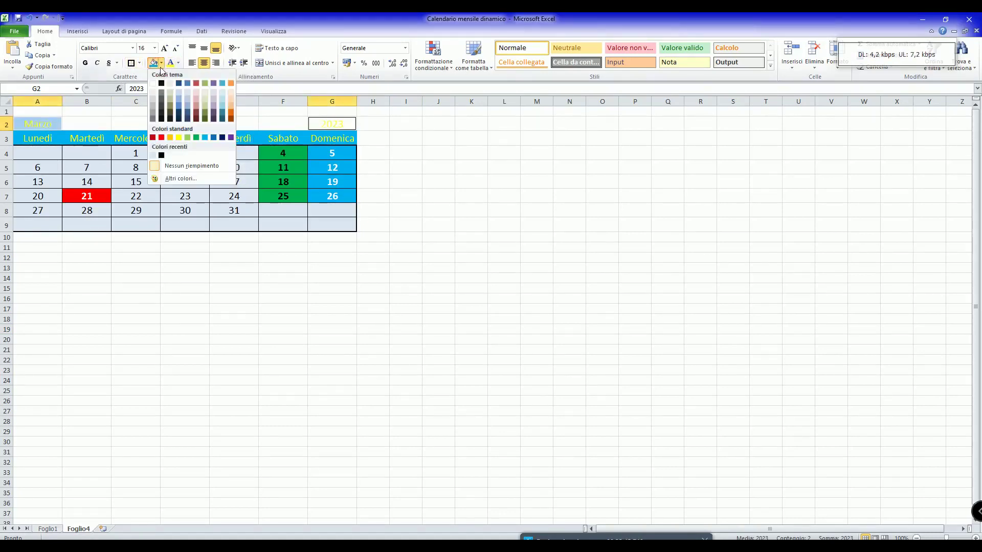
left_click(198, 138)
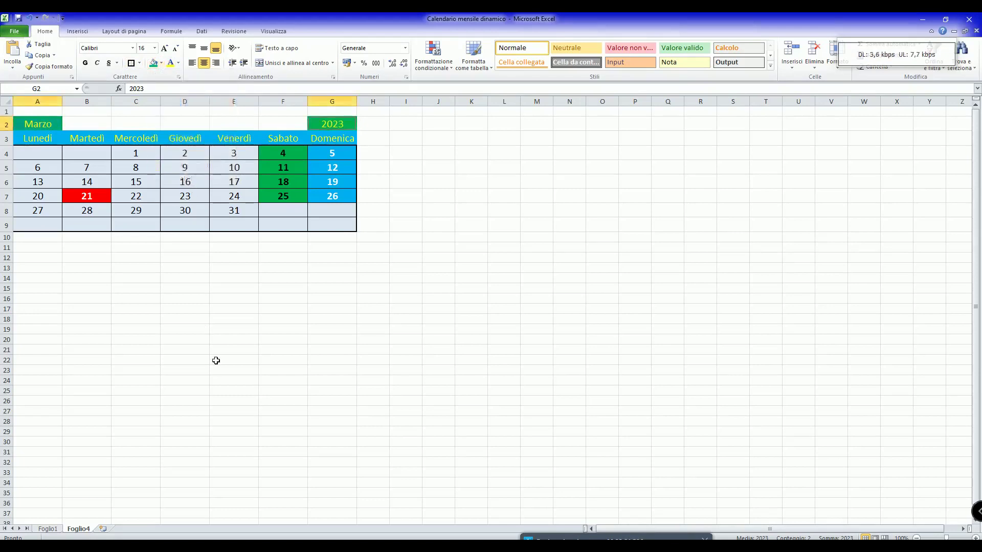
left_click(86, 63)
left_click(241, 401)
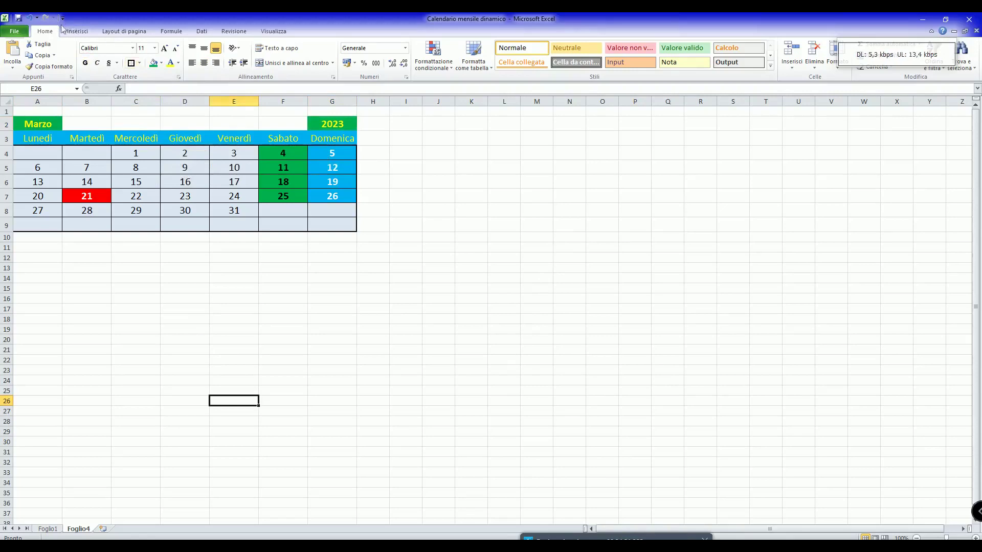
Draw a rectangle shape about 12.62 cm wide and 0.71 cm high over cells B2:F2, between the month and the year
left_click(78, 34)
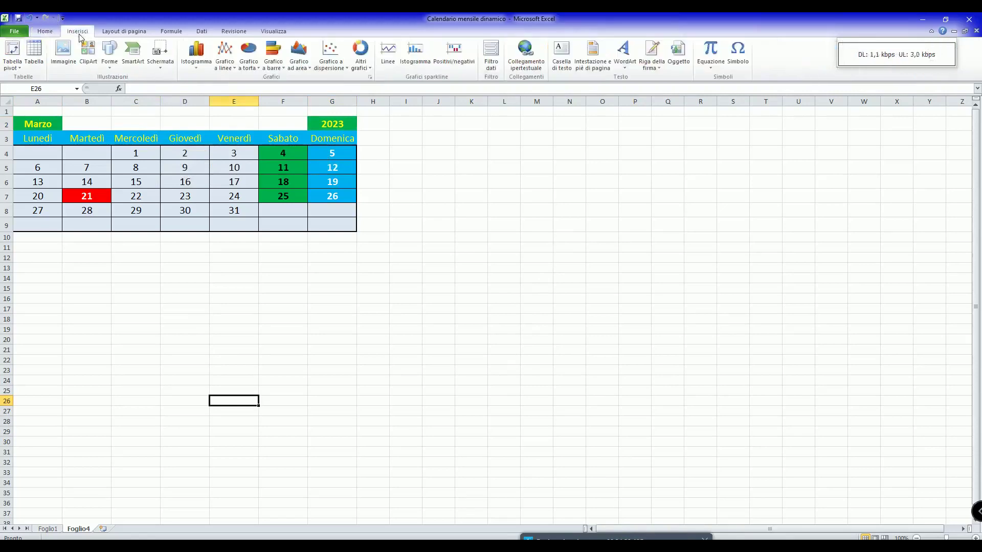
left_click(112, 61)
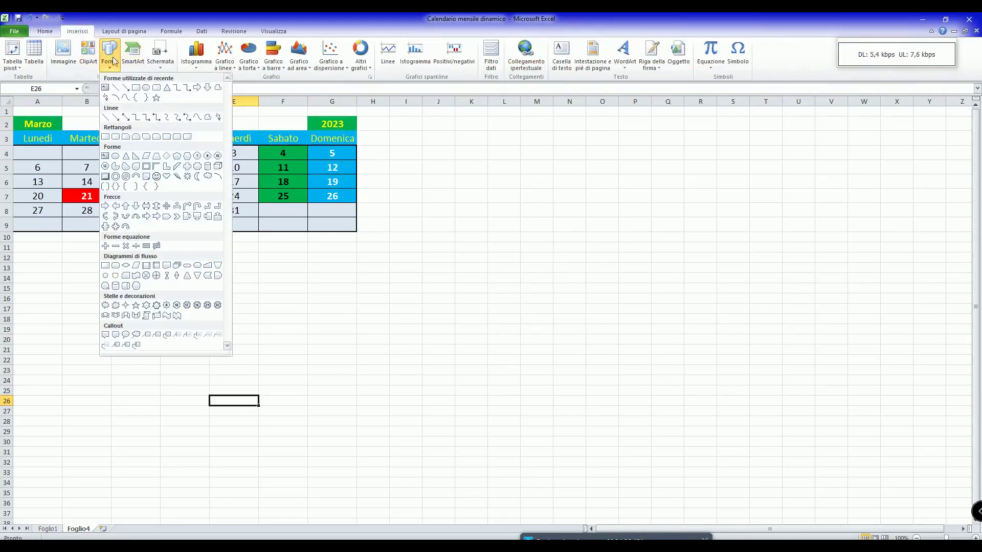
left_click(136, 88)
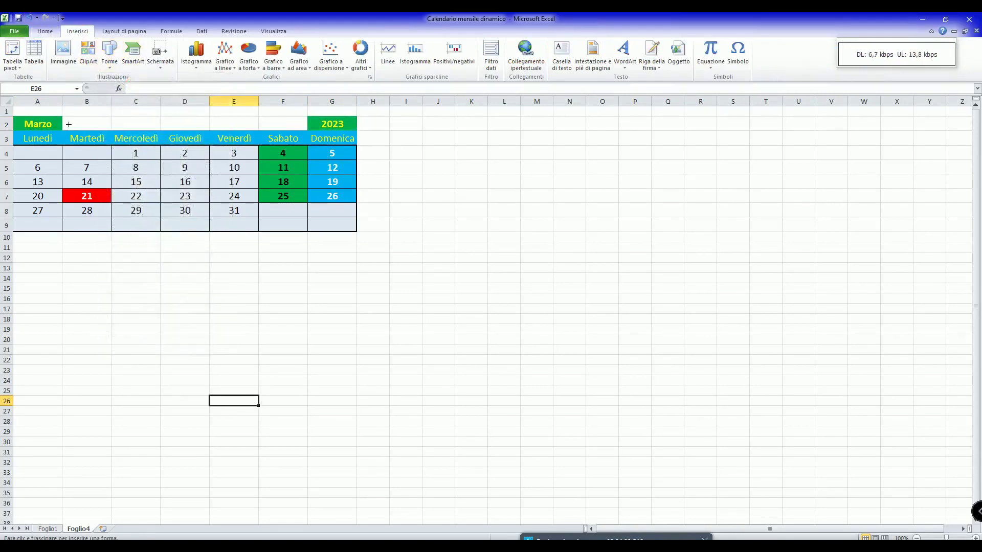
mouse_move(63, 116)
left_mouse_down()
mouse_move(82, 134)
mouse_move(316, 138)
left_mouse_up()
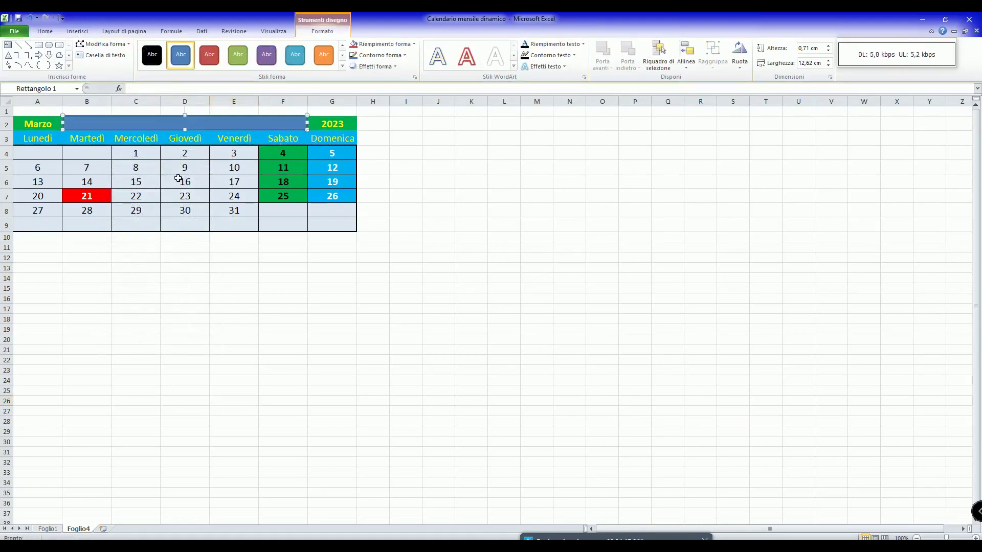
Fill the banner rectangle over B2:F2 with the picture colore blu1 from the folder immagini desktop2 > Colore blu on Volume (D:)
right_click(136, 122)
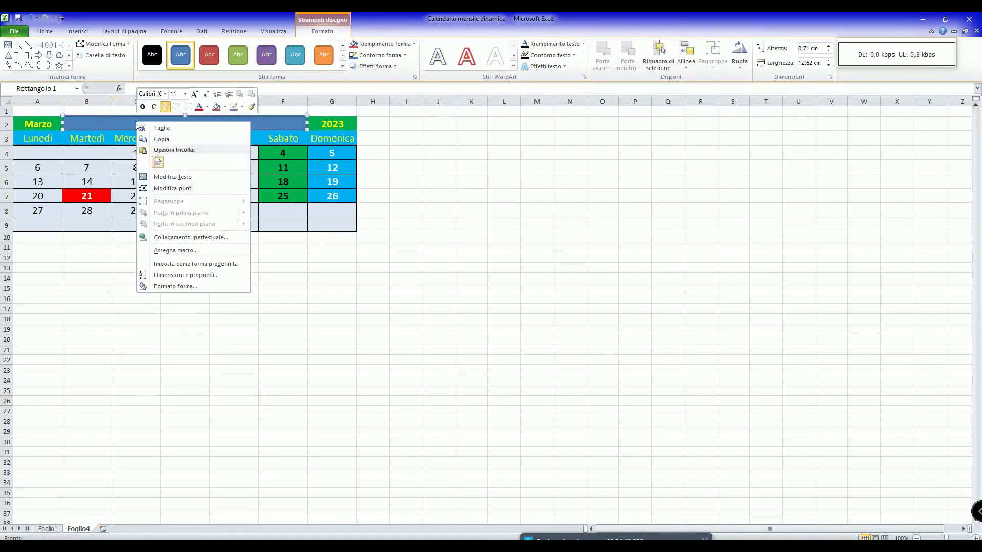
left_click(225, 107)
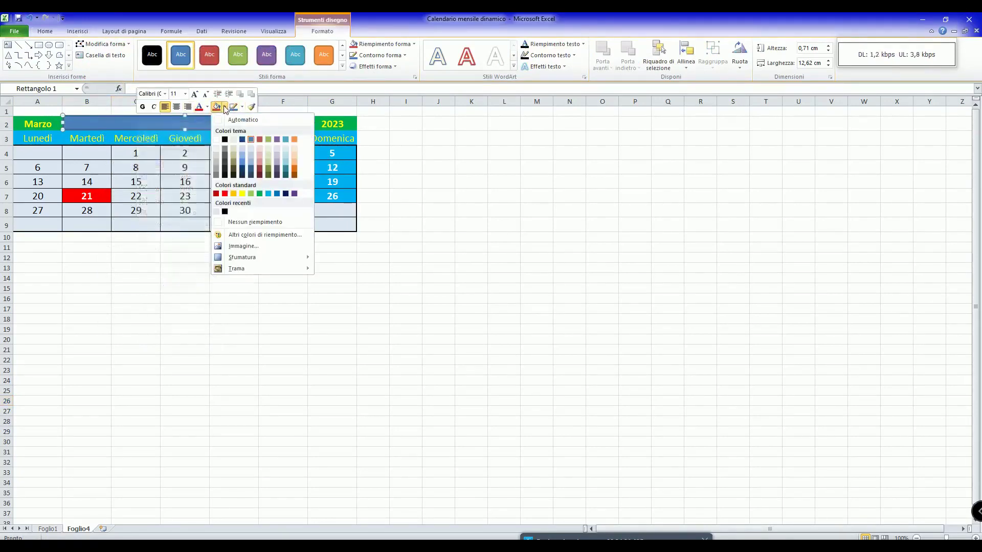
left_click(249, 247)
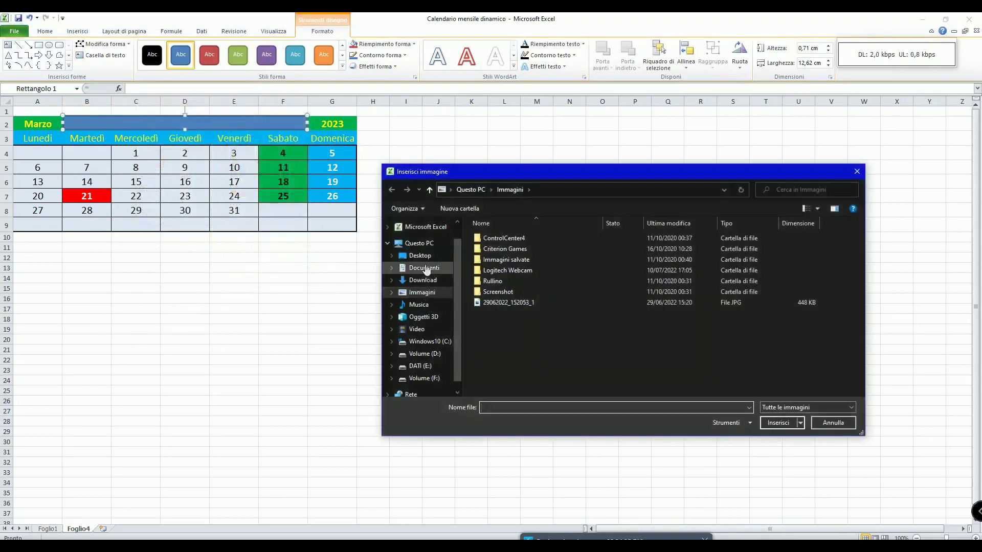
left_click(418, 243)
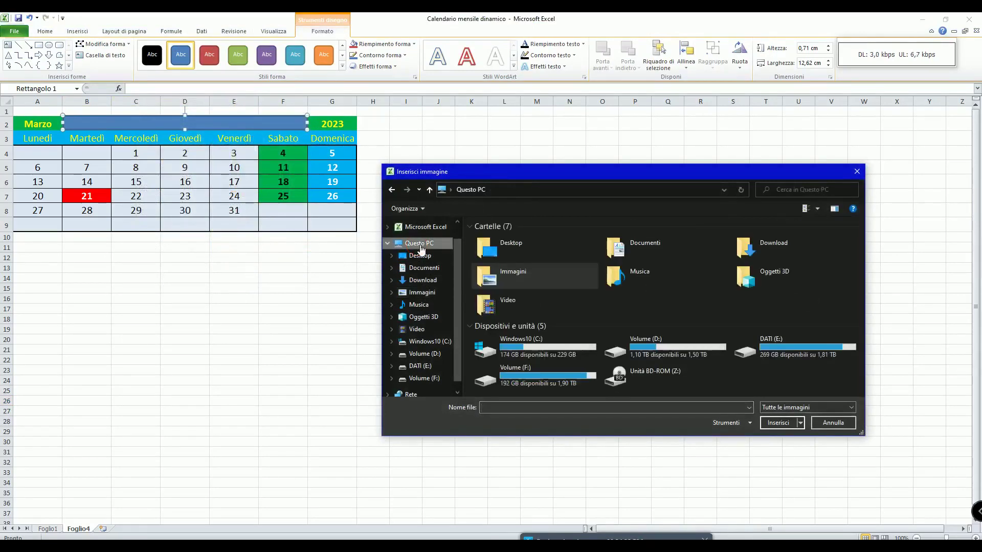
double_click(636, 346)
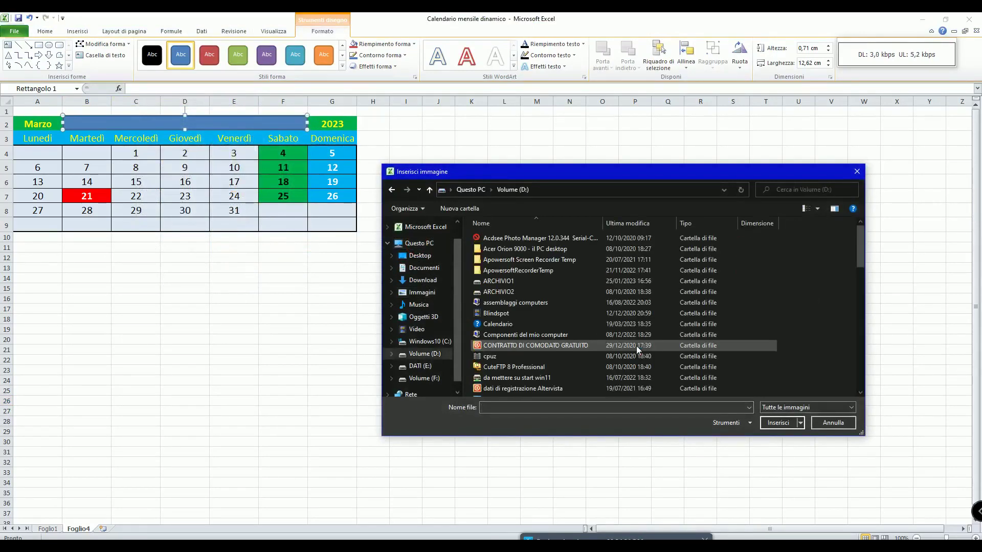
scroll(533, 332, "down", 5)
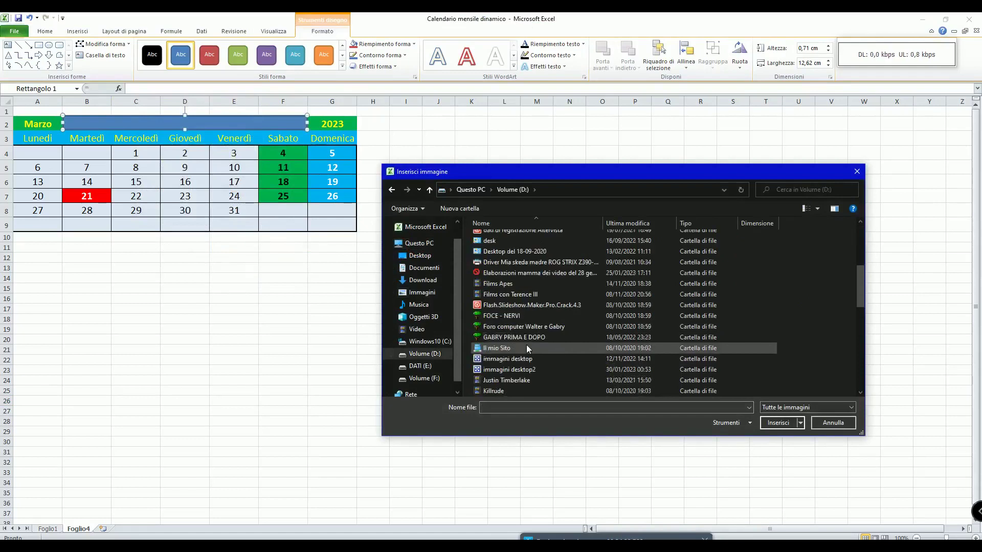
left_click(522, 370)
double_click(523, 370)
double_click(503, 246)
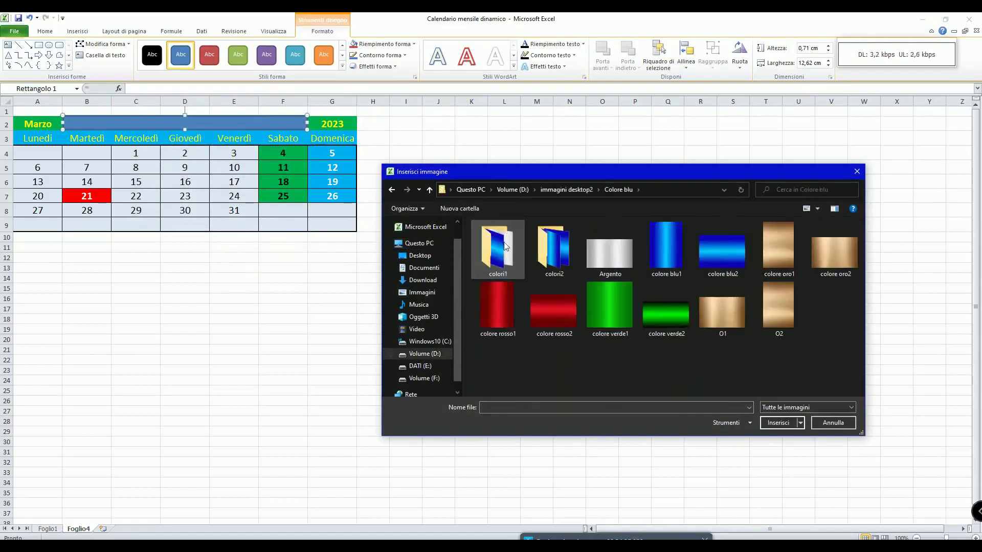
double_click(665, 247)
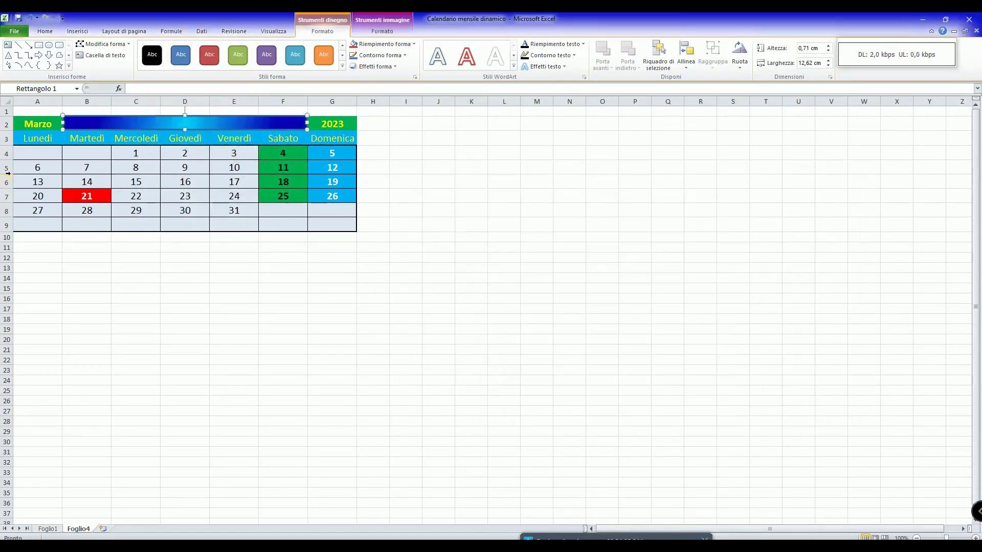
left_click(198, 383)
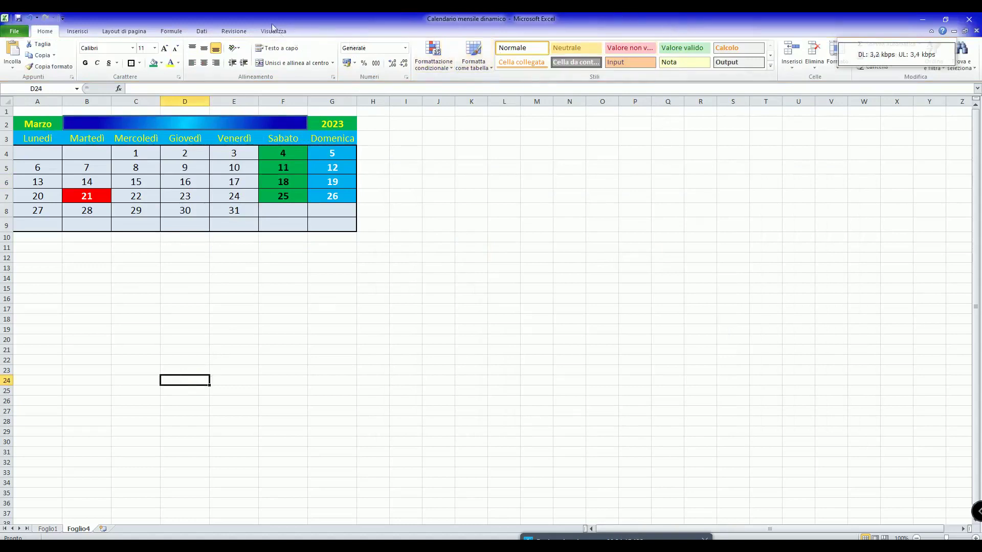
Insert an orange shadowed WordArt title with the text "Calendario perpetuo mensile"
left_click(41, 32)
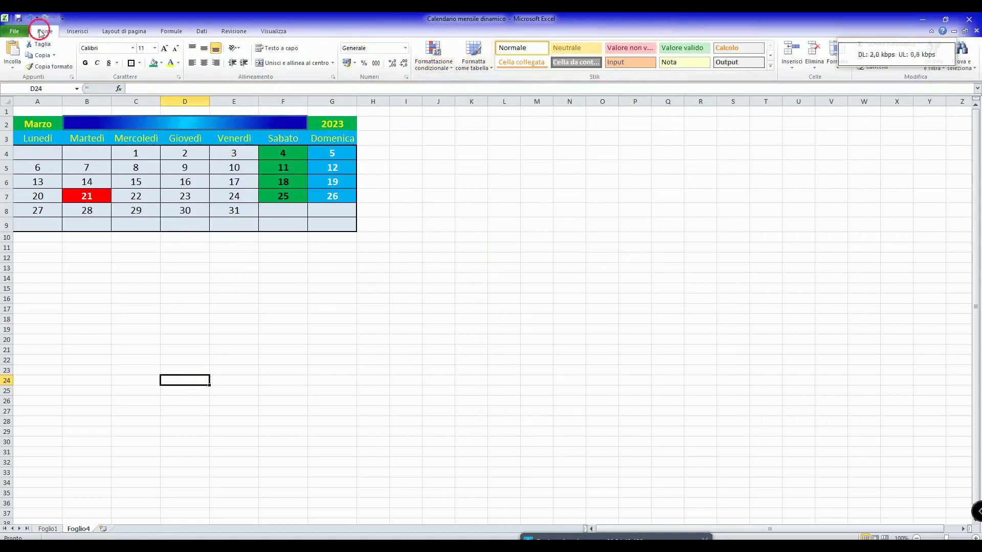
left_click(79, 32)
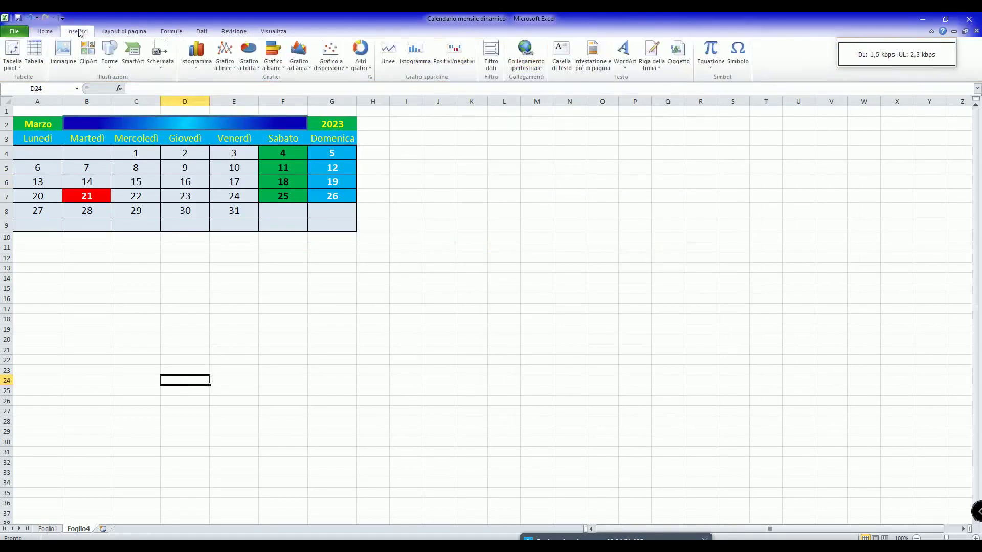
left_click(625, 50)
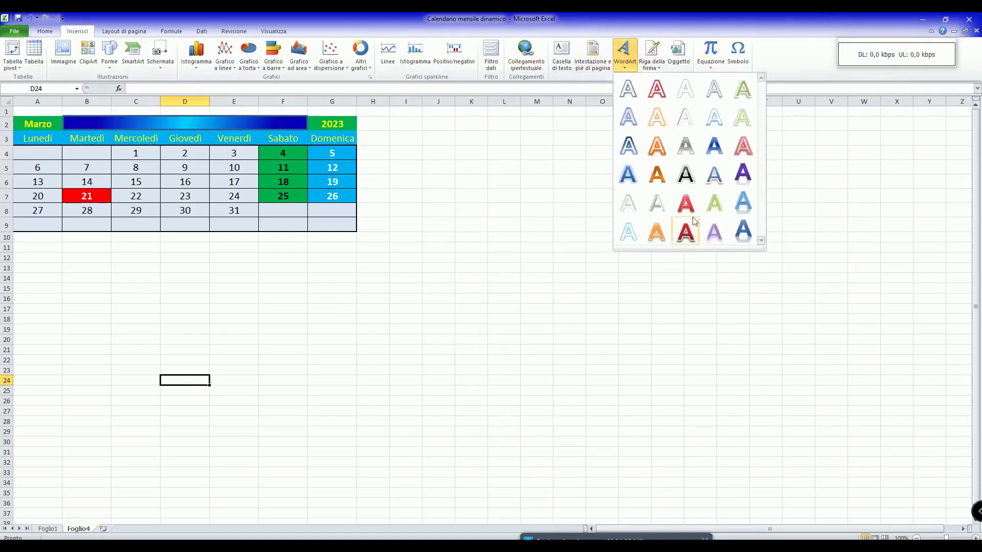
left_click(653, 237)
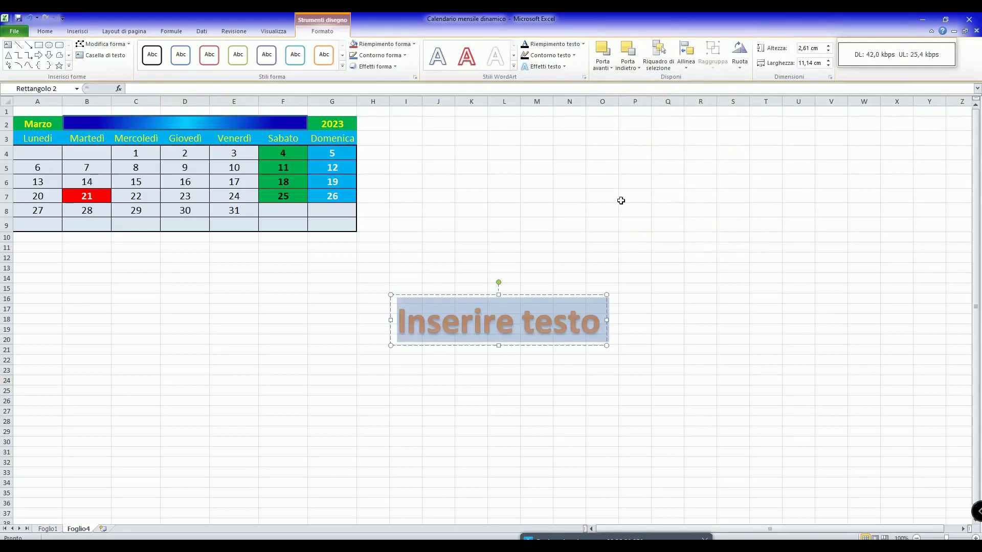
type("Cale")
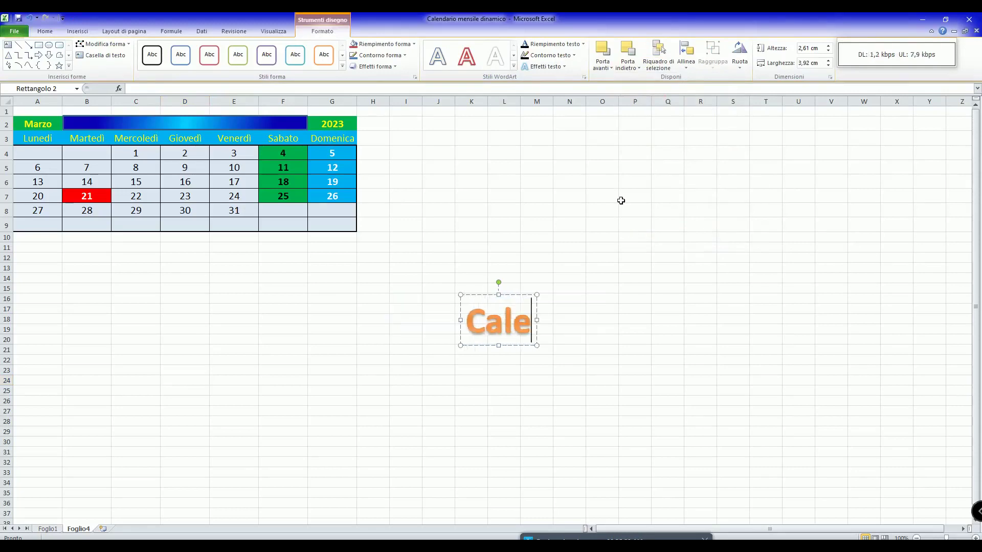
type("ndario")
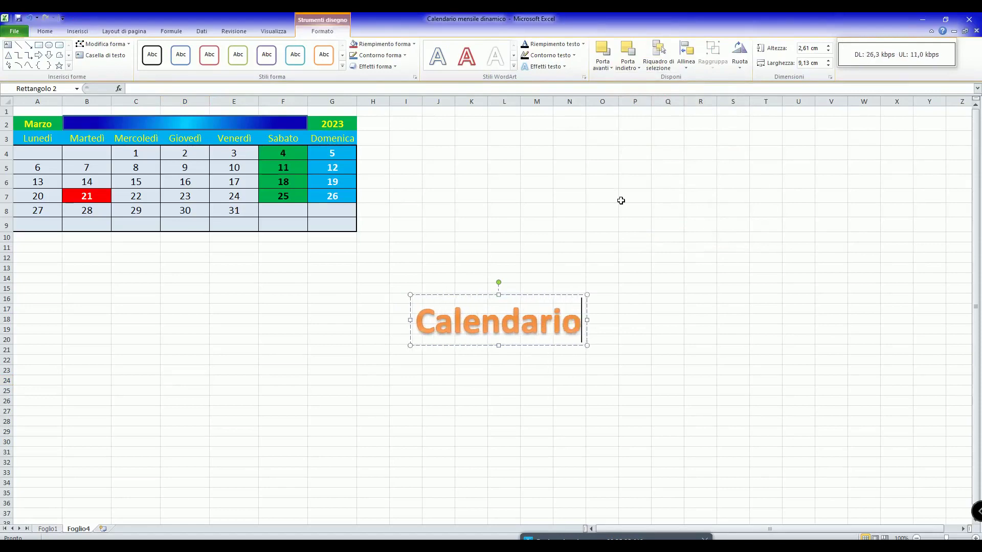
type(" p")
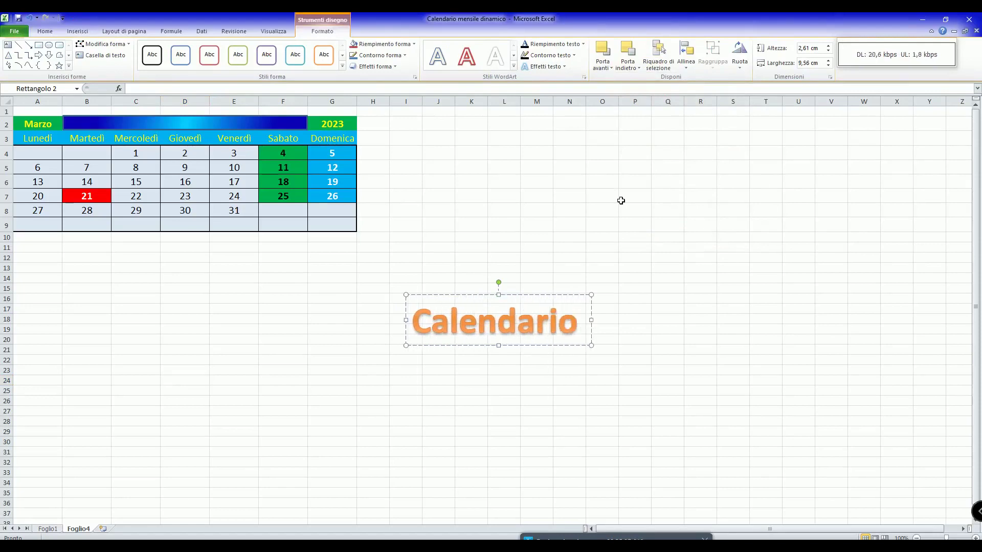
type("erpe")
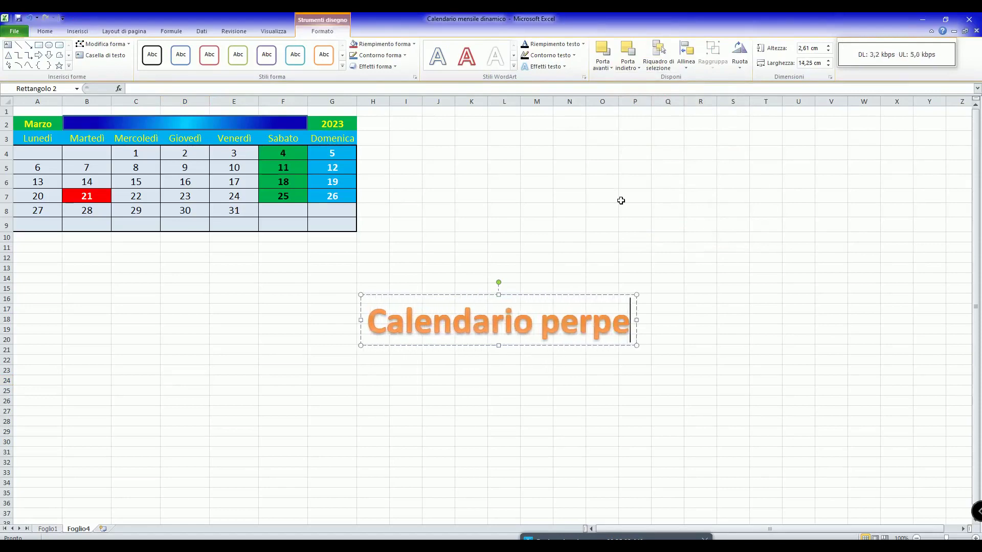
type("tuo ")
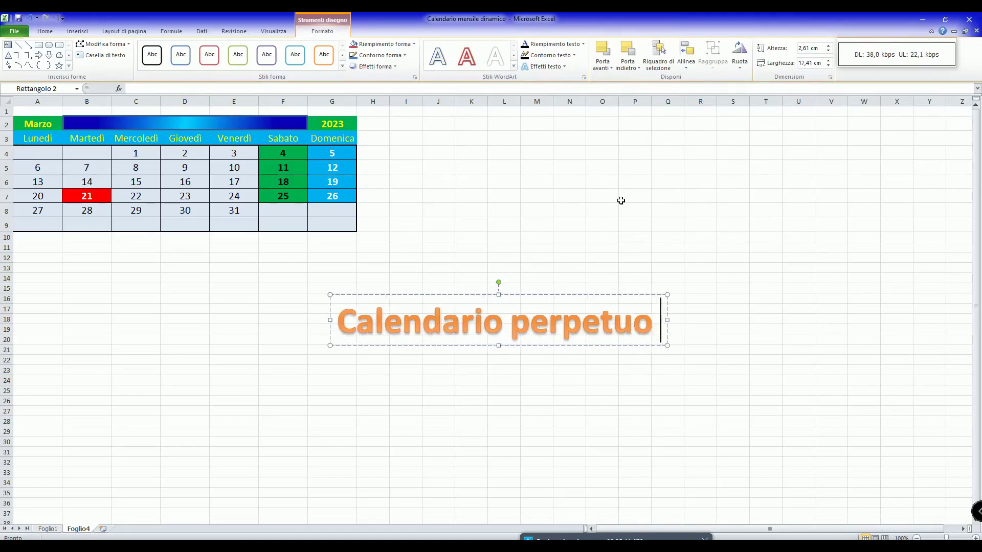
type("mensile")
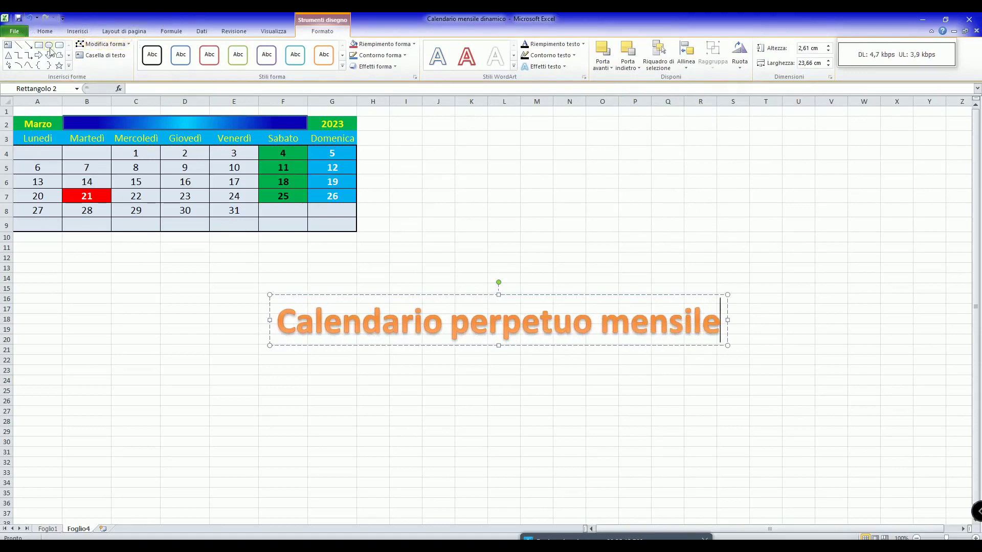
Set the font size of the whole WordArt title to 24
left_click(47, 32)
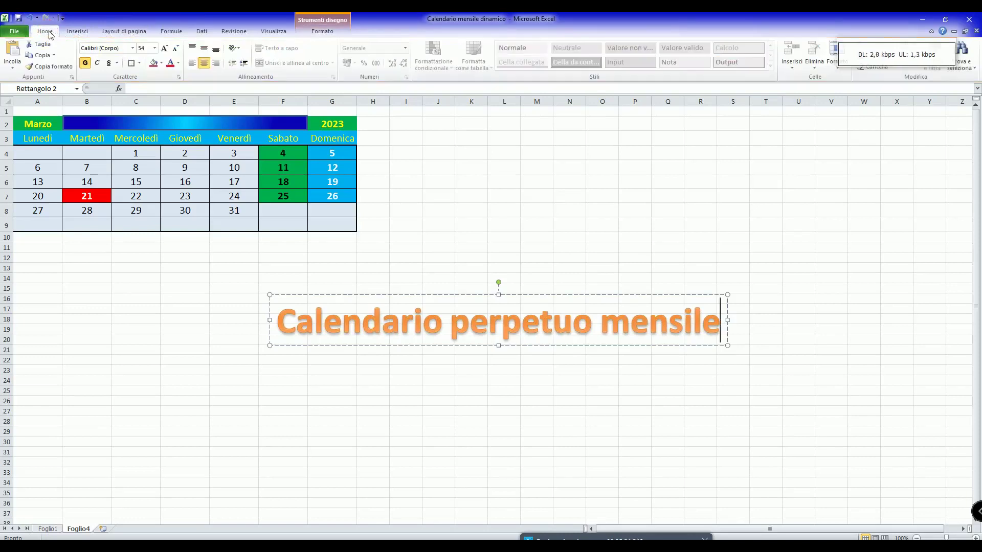
left_click(154, 48)
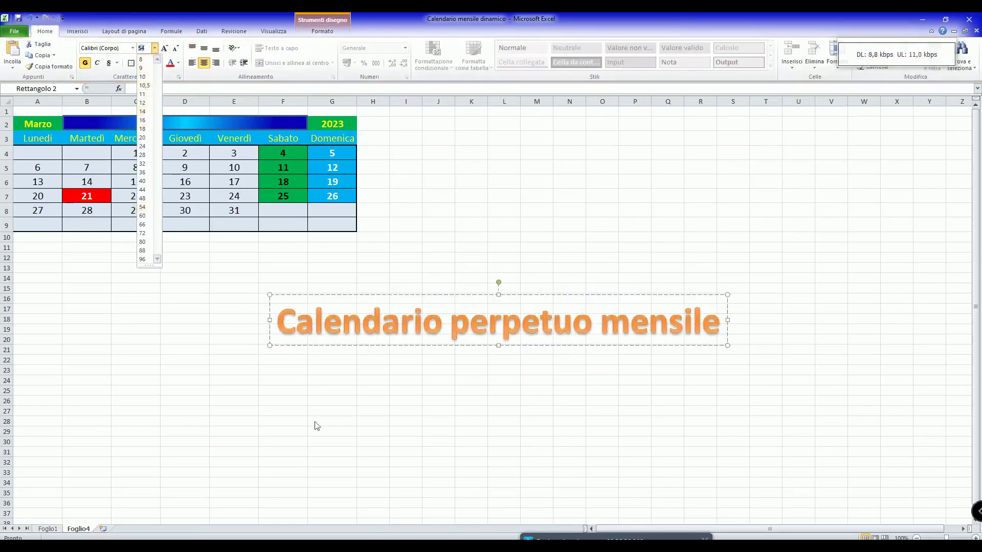
left_click(143, 111)
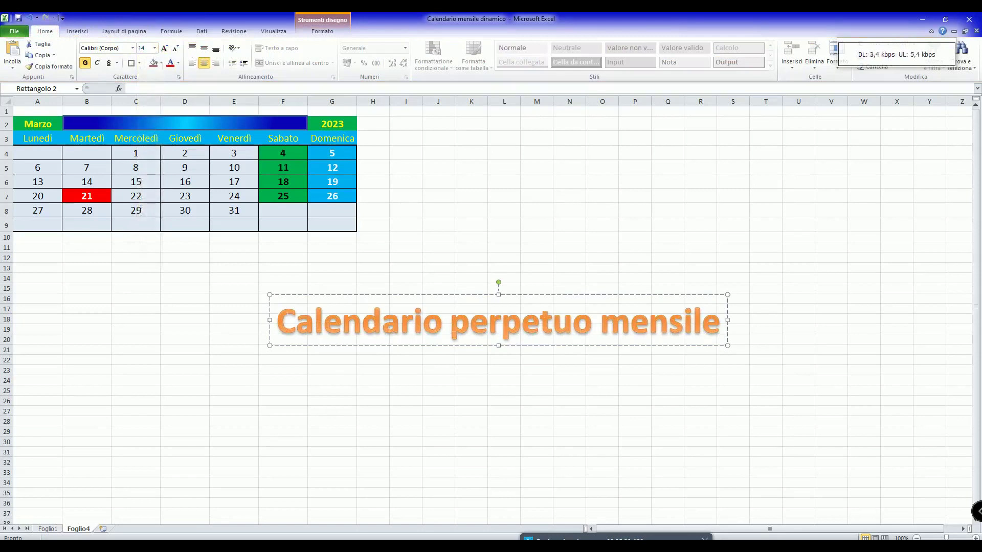
left_click_drag(275, 321, 721, 322)
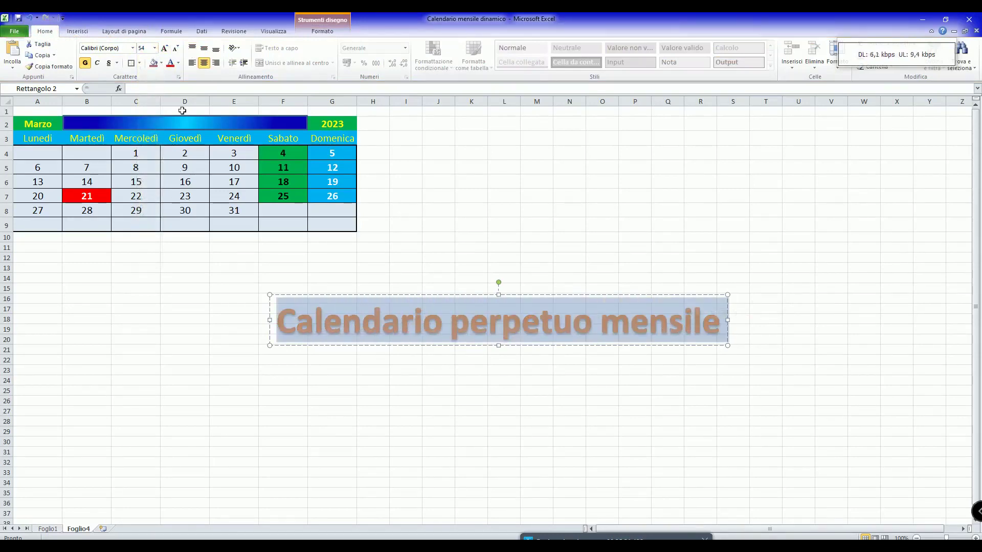
left_click(154, 48)
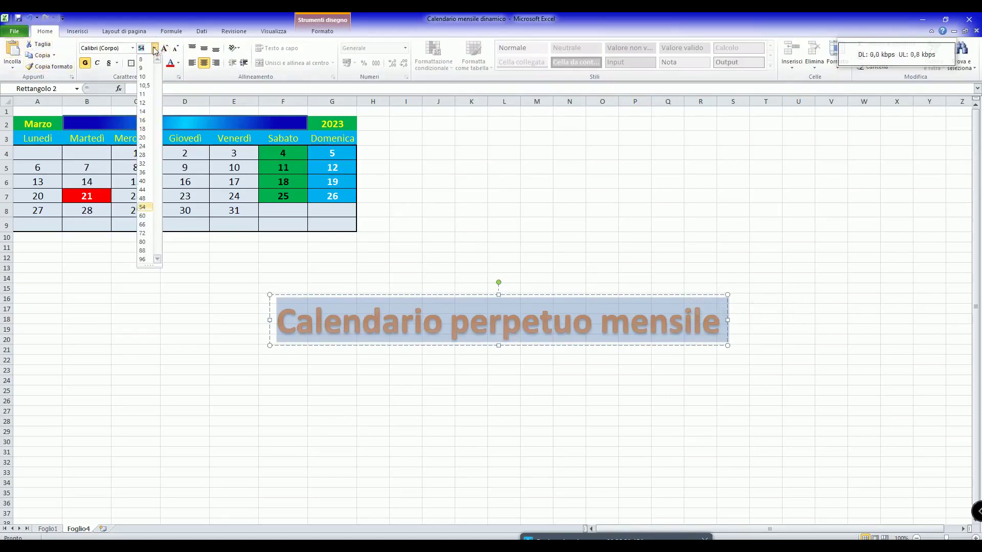
left_click(142, 147)
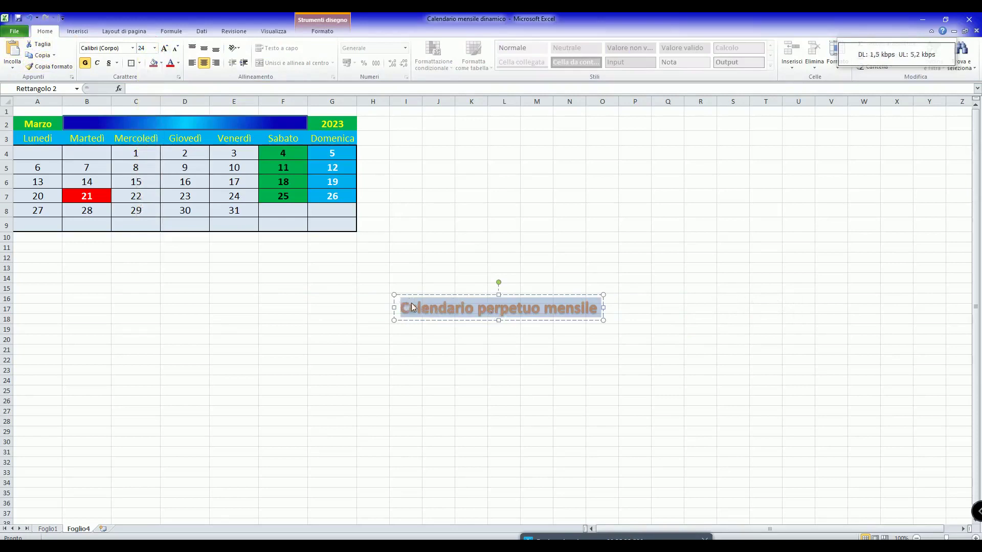
Move the WordArt title onto the blue banner in row 2, centre it there, and deselect it
left_click_drag(408, 300, 98, 111)
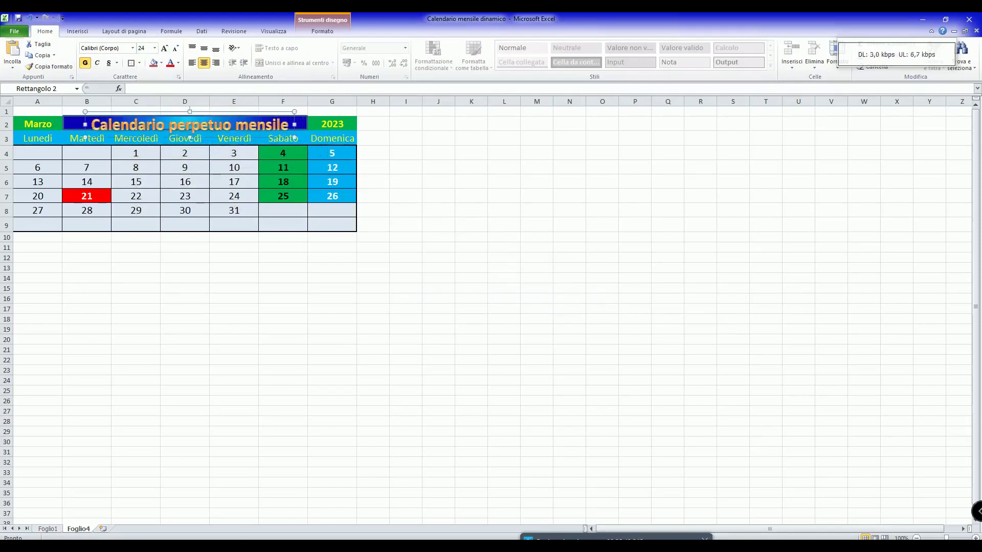
key("Up")
key("Left")
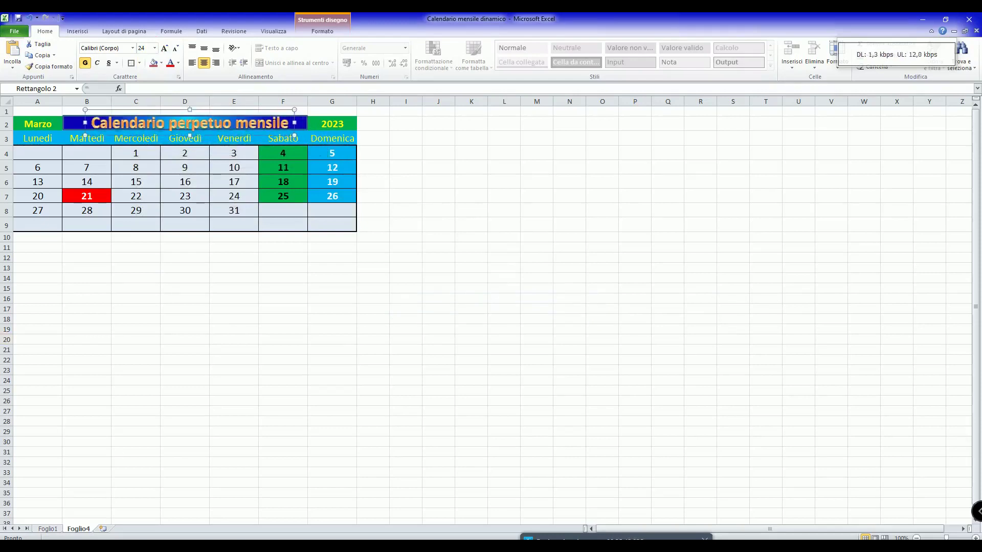
key("Left")
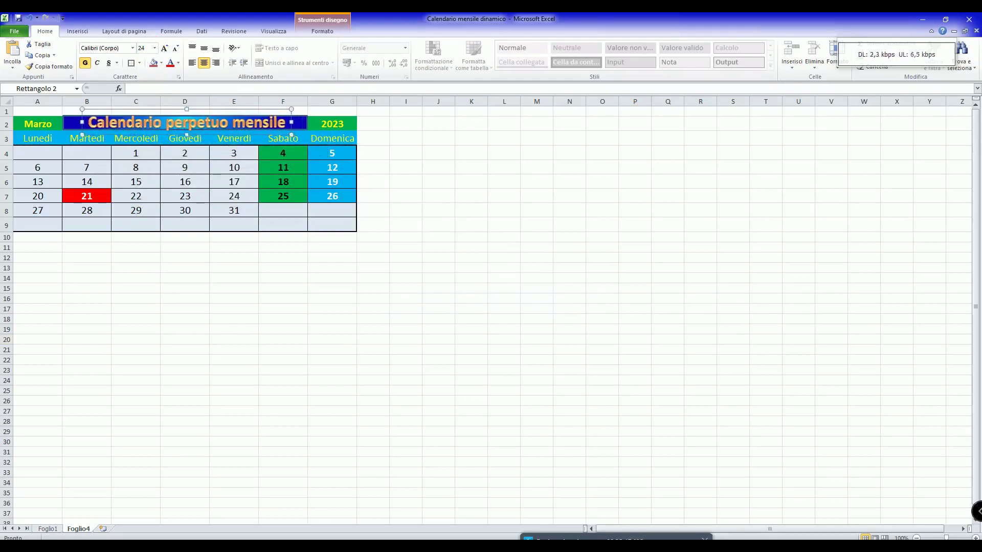
key("Escape")
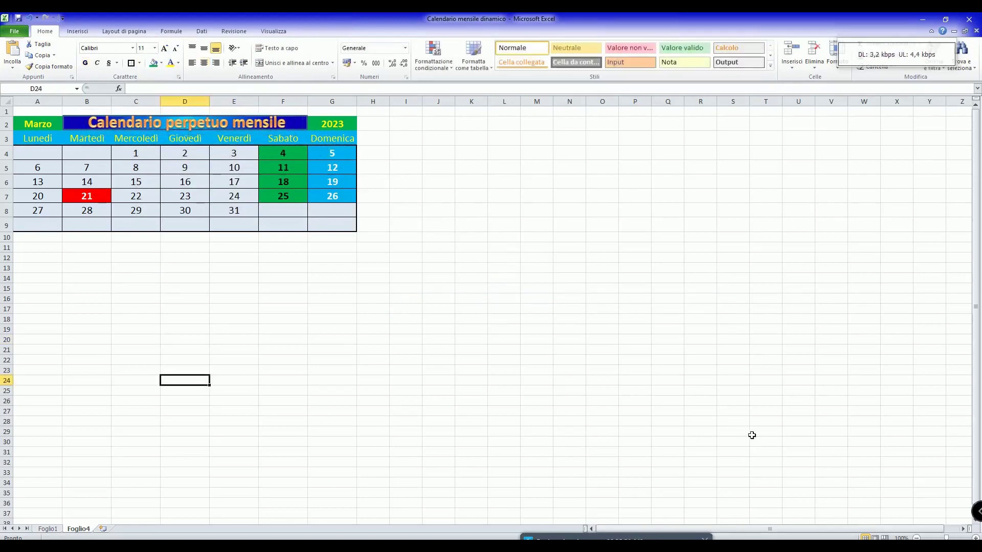
key("Down")
key("Down")
key("Down")
key("Down")
key("Down")
key("Down")
key("Down")
key("Down")
key("Down")
key("Down")
key("Down")
key("Down")
key("Down")
key("Down")
key("Down")
key("Down")
key("Down")
key("Down")
key("Down")
key("Down")
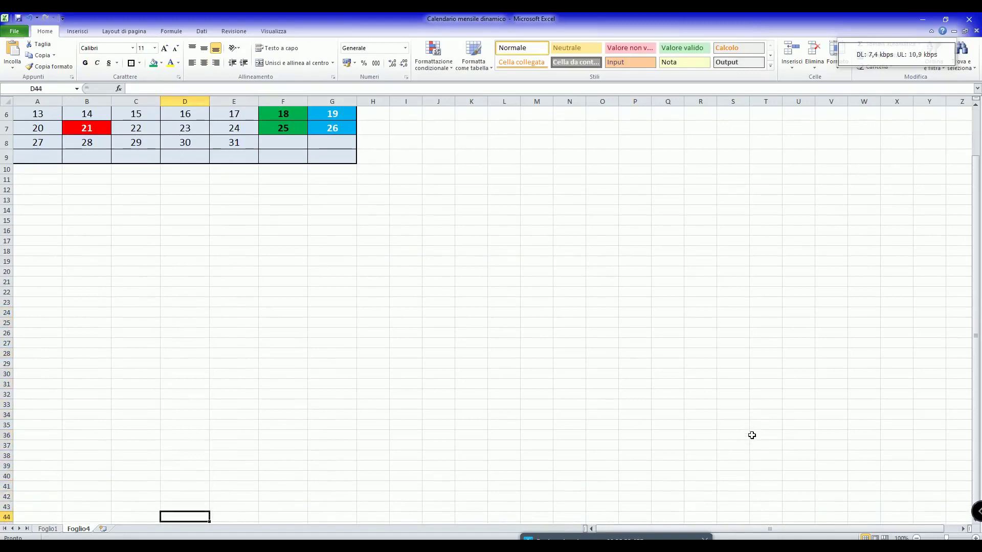
key("Up")
key("Up")
key("Up")
key("Up")
key("Up")
key("Up")
key("Up")
key("Up")
key("Up")
key("Up")
key("Up")
key("Up")
key("Up")
key("Up")
key("Up")
key("Up")
key("Up")
key("Up")
key("Up")
key("Up")
key("Up")
key("Up")
key("Up")
key("Up")
key("Up")
key("Up")
key("Up")
key("Up")
key("Up")
key("Up")
key("Up")
key("Up")
key("Up")
key("Up")
key("Up")
key("Up")
key("Up")
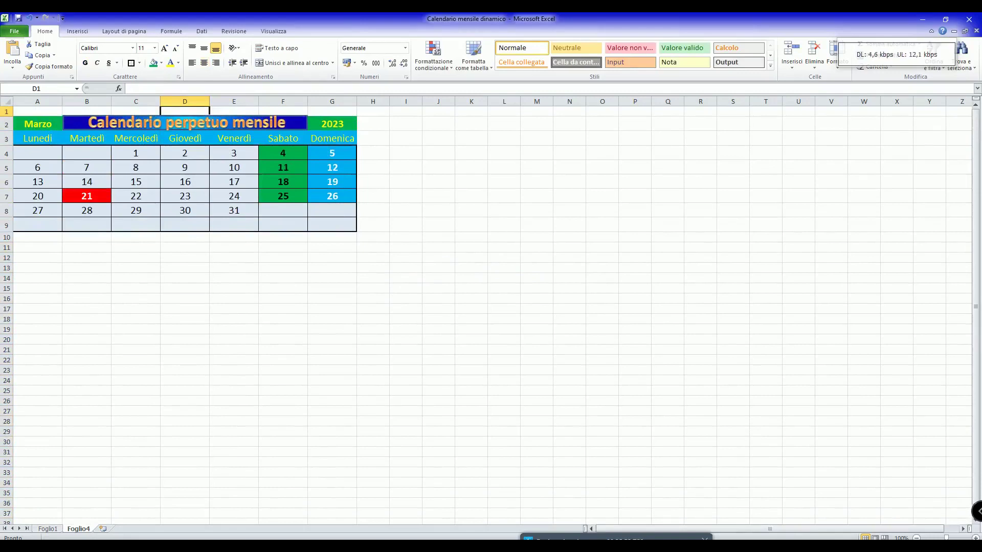
Compare the calendar on Foglio4 with the sample calendar on Foglio1, ending on Foglio4
left_click(40, 522)
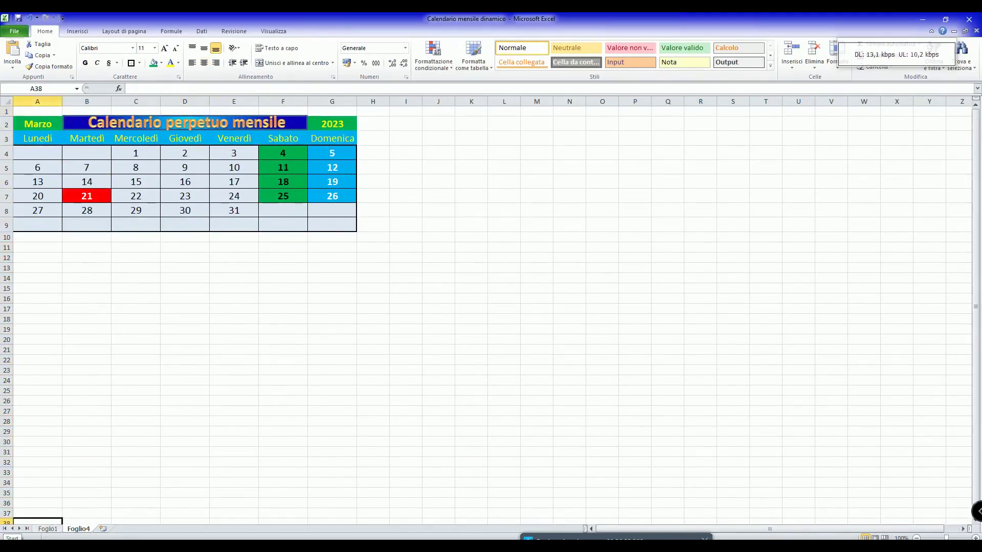
left_click(47, 529)
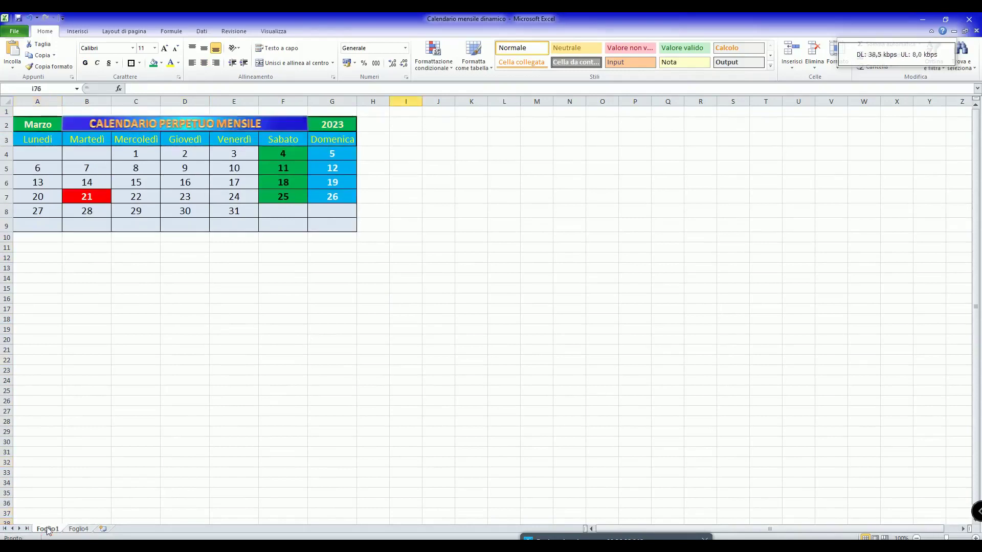
left_click(78, 528)
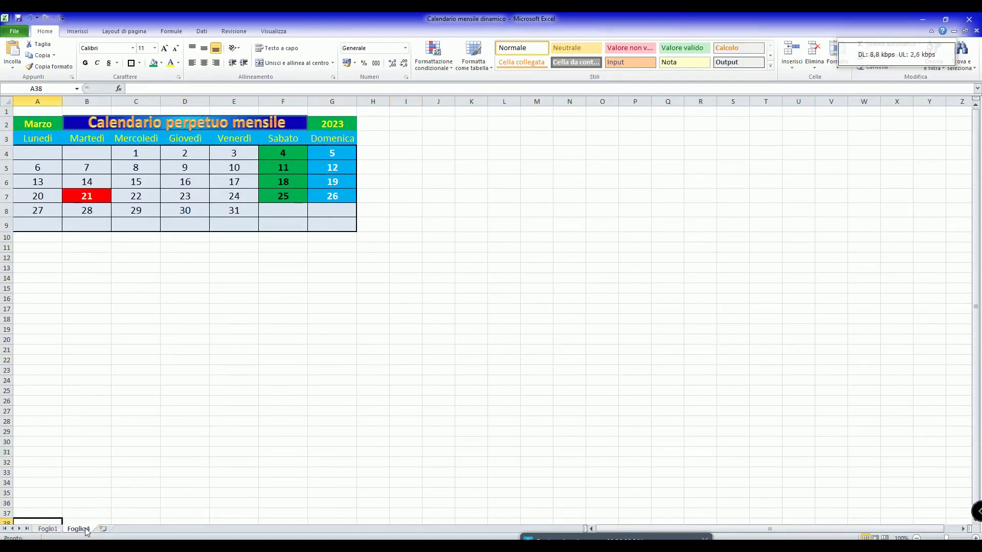
left_click(47, 529)
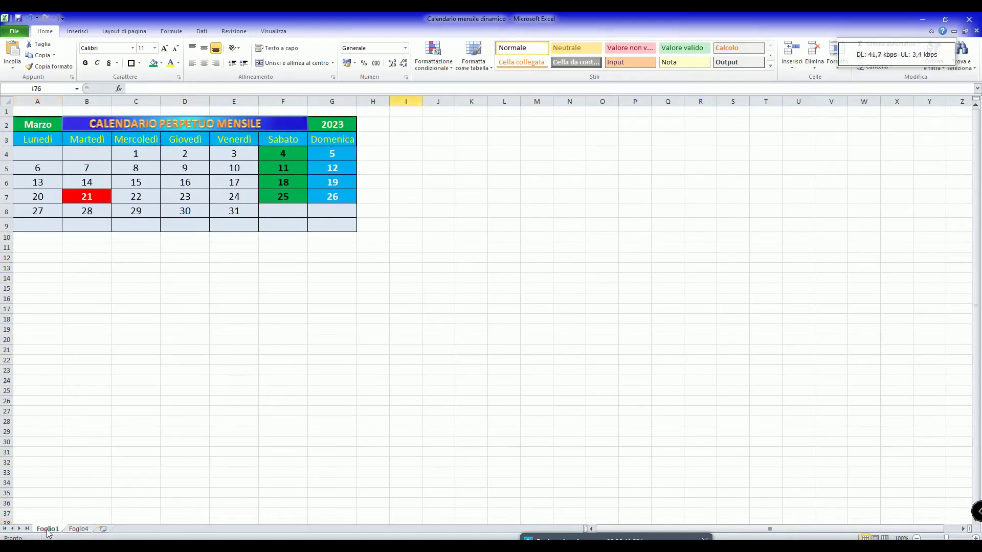
left_click(78, 529)
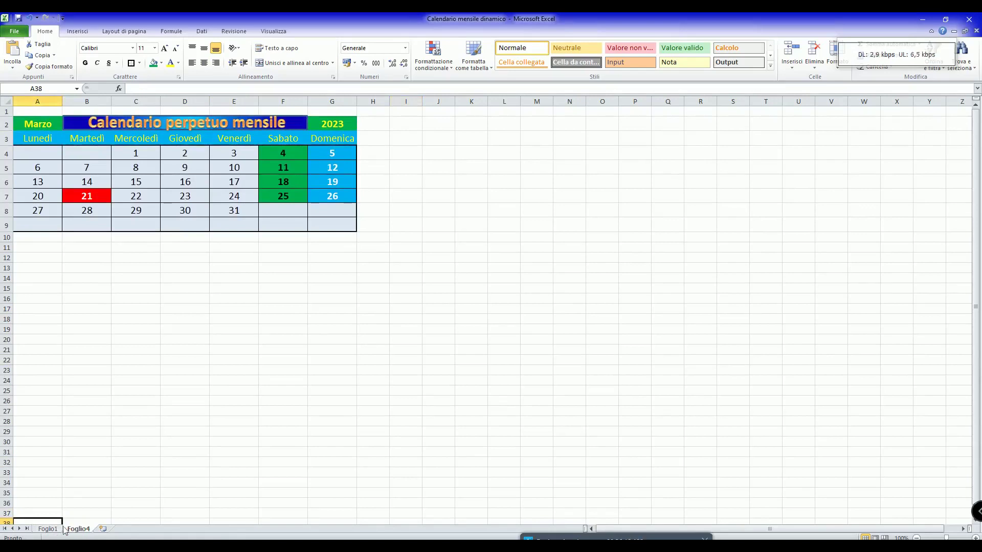